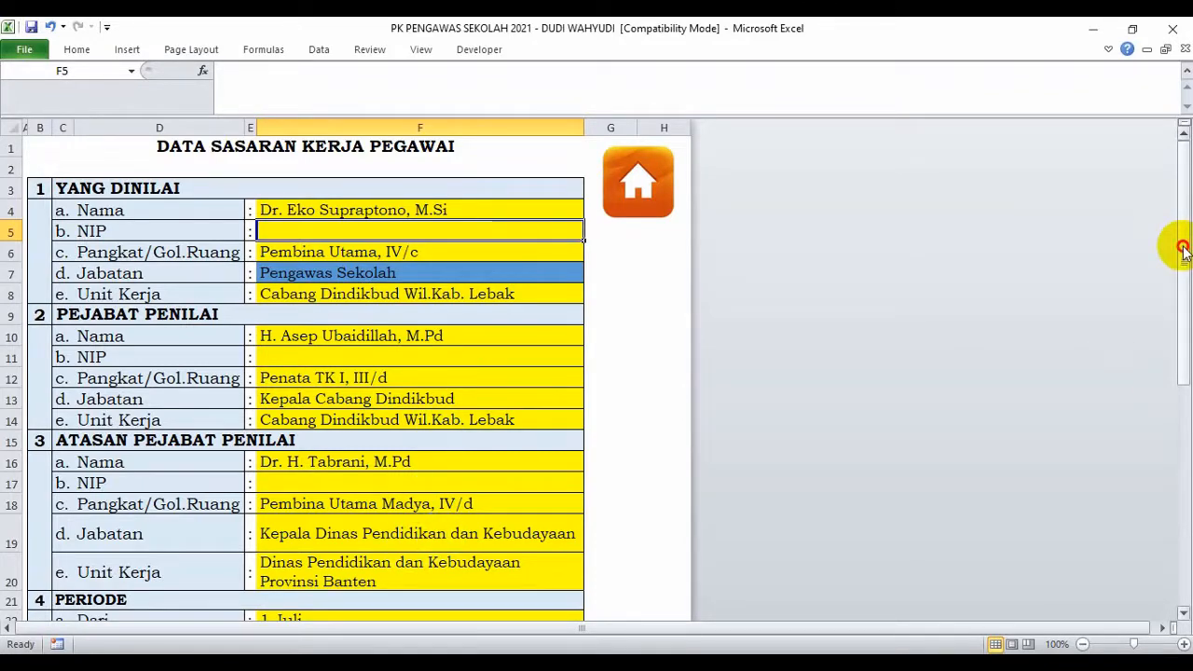
# Step: Review the period, place and province entries on the personnel data sheet, and return to the main menu sheet
pyautogui.moveTo(1183, 250); pyautogui.dragTo(1182, 473)
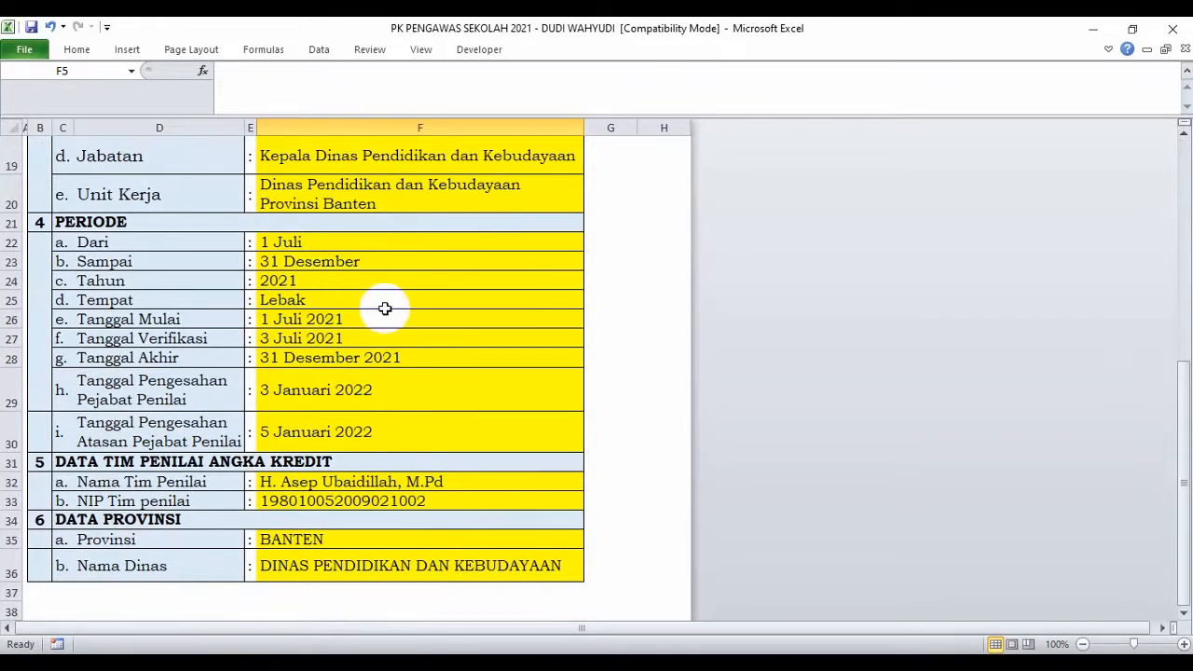
pyautogui.click(328, 299)
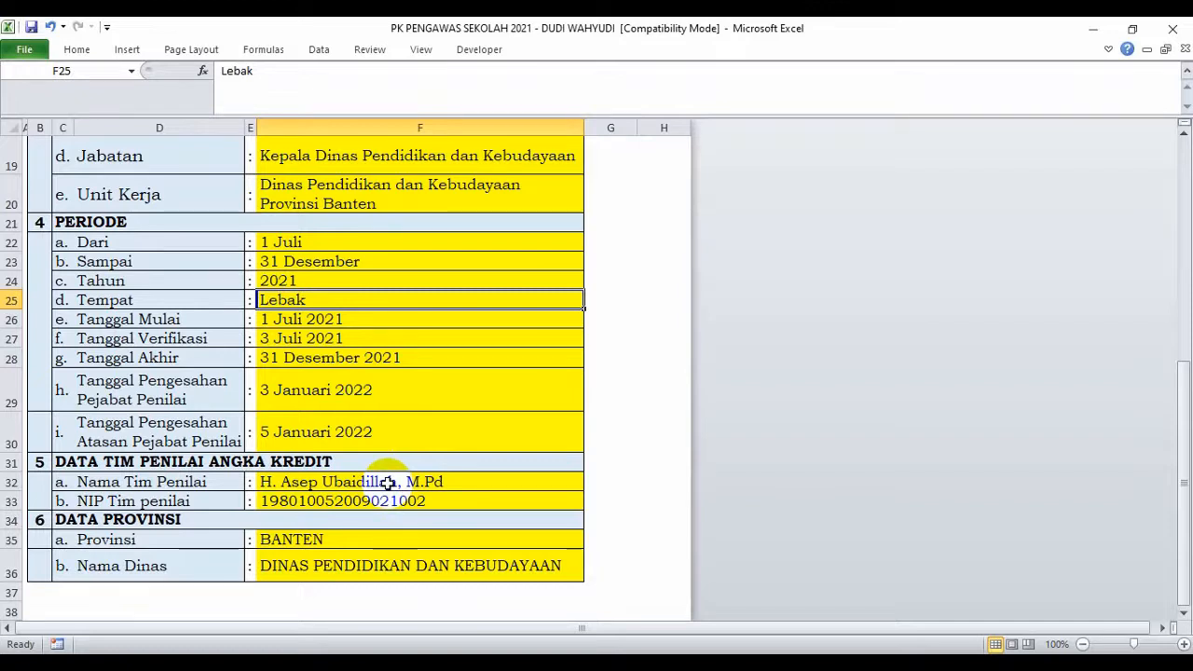
pyautogui.click(351, 546)
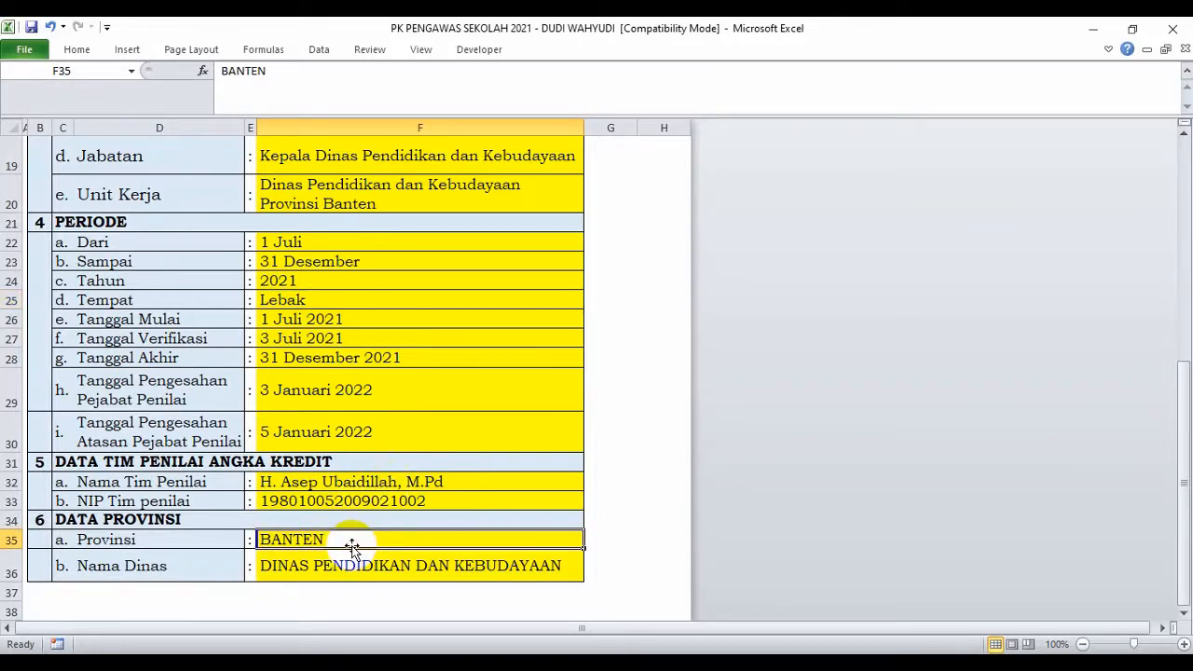
pyautogui.click(347, 566)
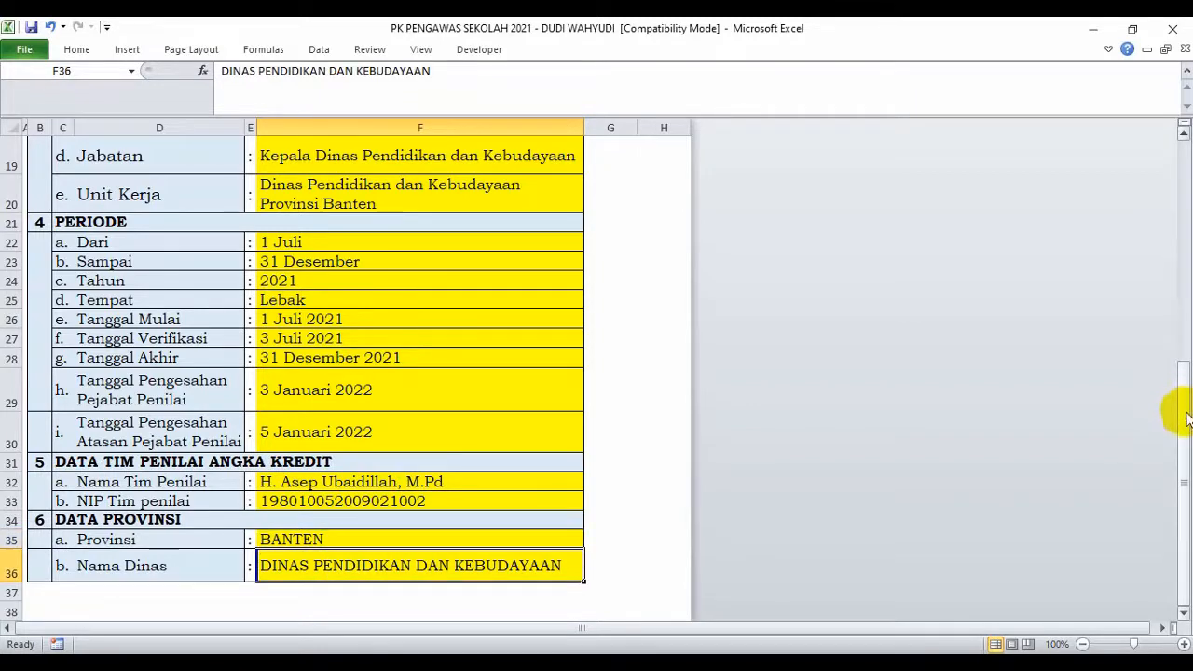
pyautogui.moveTo(1187, 418); pyautogui.dragTo(1182, 149)
pyautogui.click(610, 214)
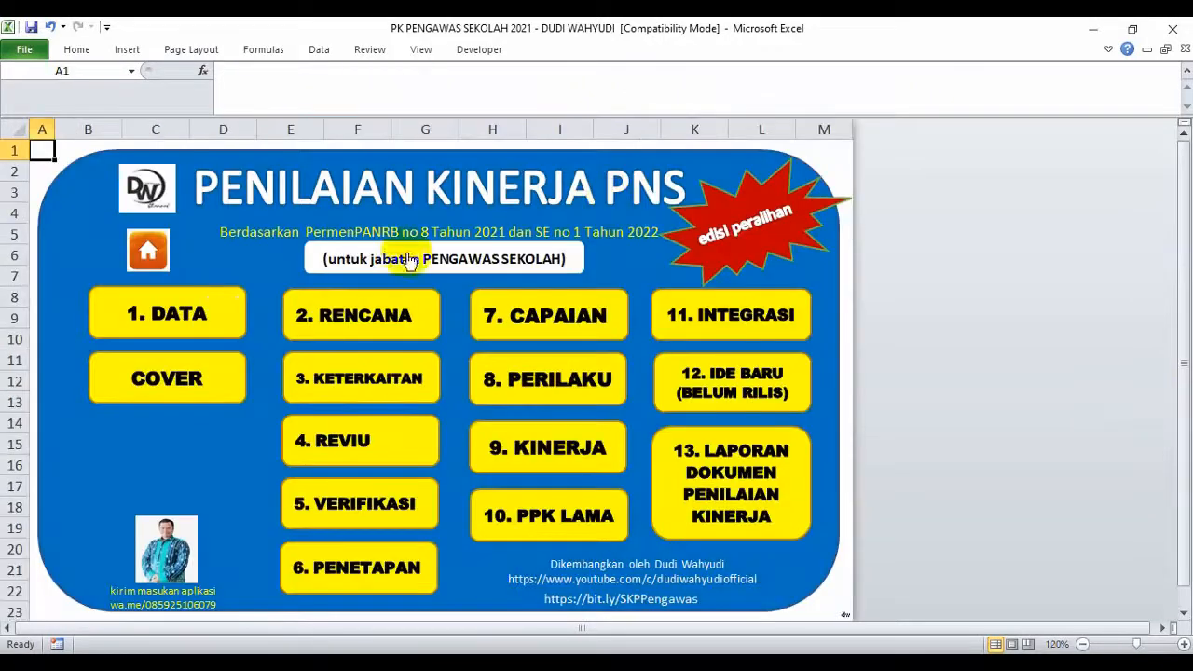
# Step: Open the COVER sheet, check the employee details and the education office name line, and return to the main menu sheet
pyautogui.click(179, 377)
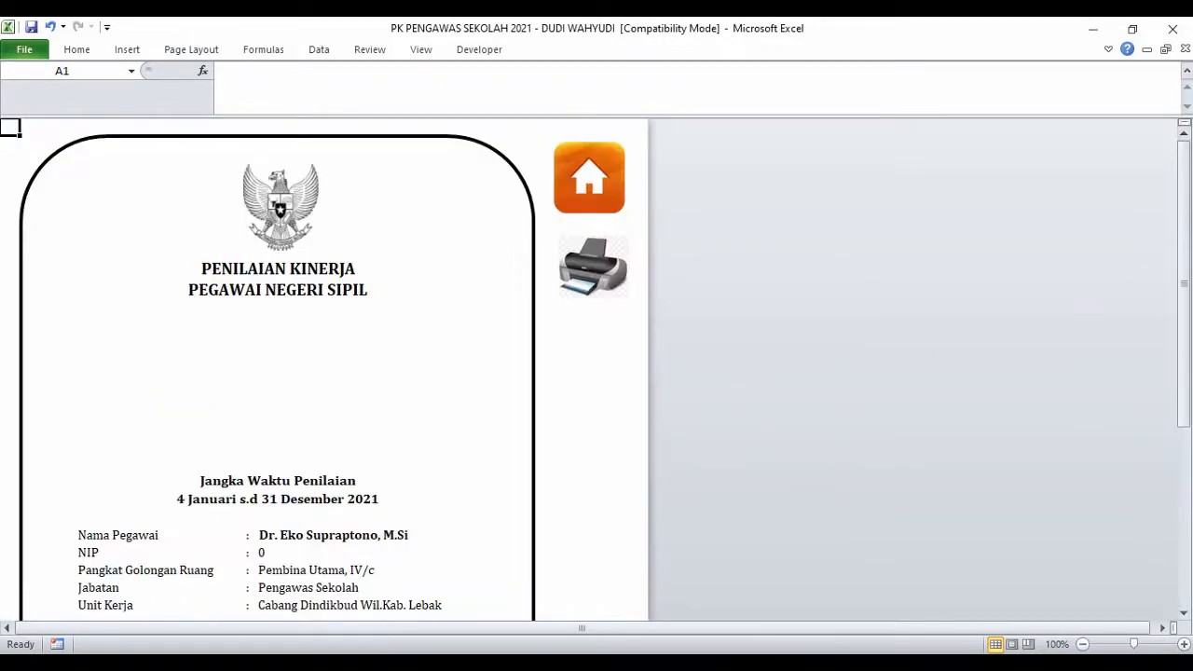
pyautogui.moveTo(1180, 178); pyautogui.dragTo(1166, 314)
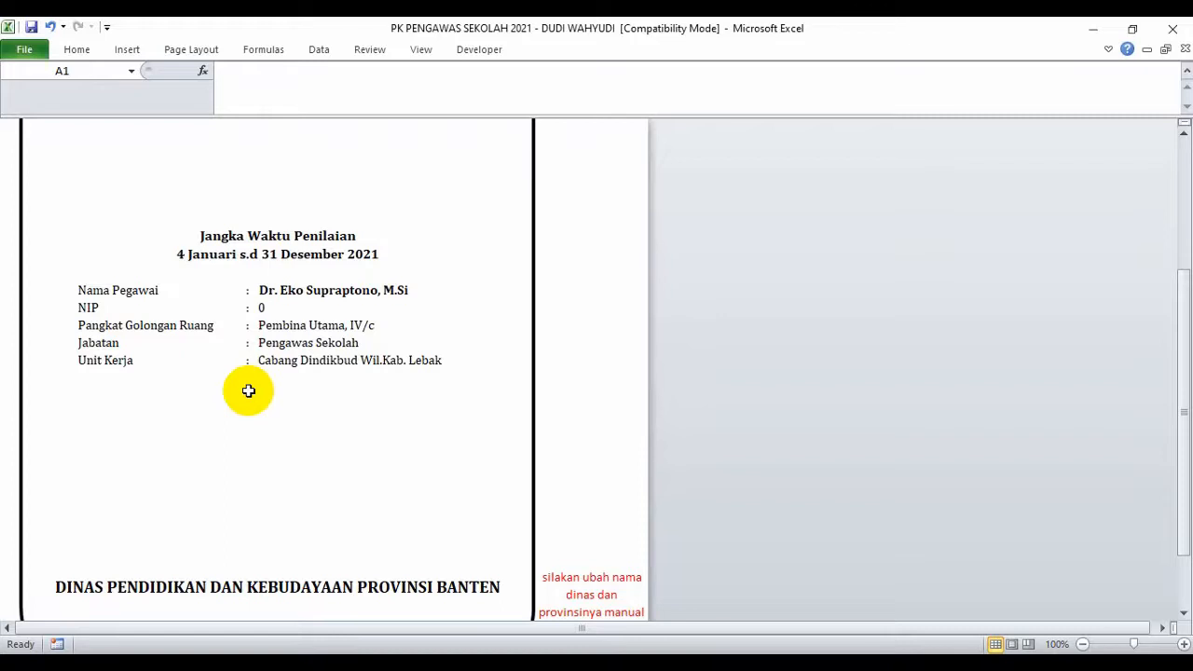
pyautogui.click(267, 604)
pyautogui.moveTo(1180, 381); pyautogui.dragTo(1180, 419)
pyautogui.click(405, 492)
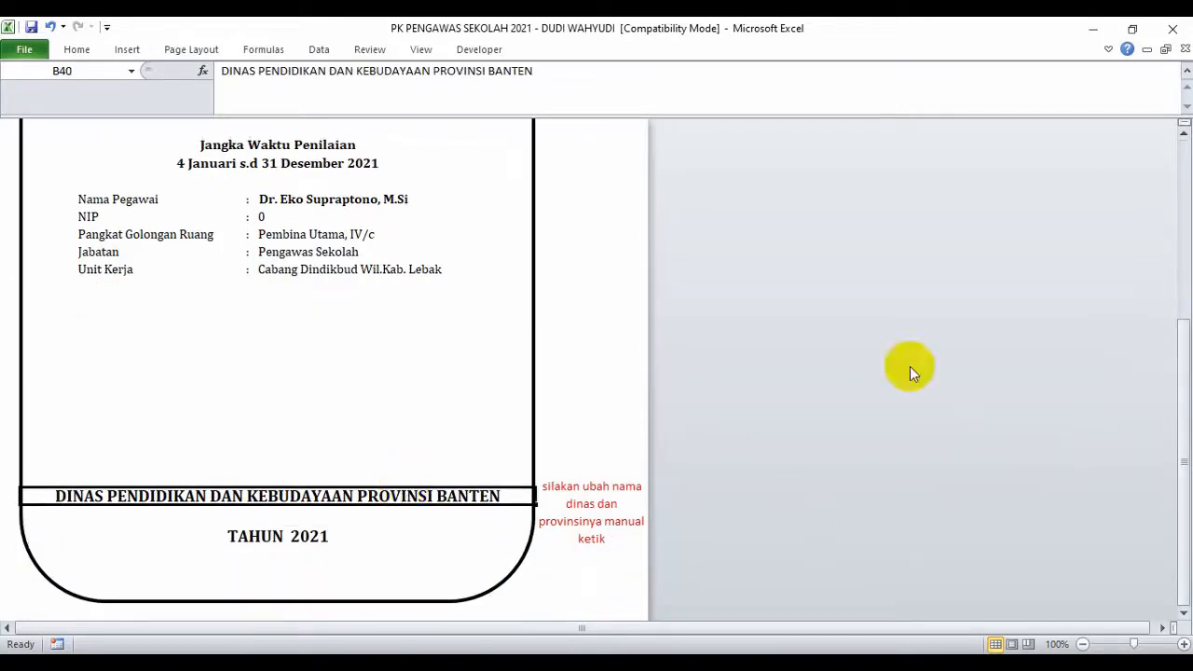
pyautogui.moveTo(1180, 364); pyautogui.dragTo(1180, 166)
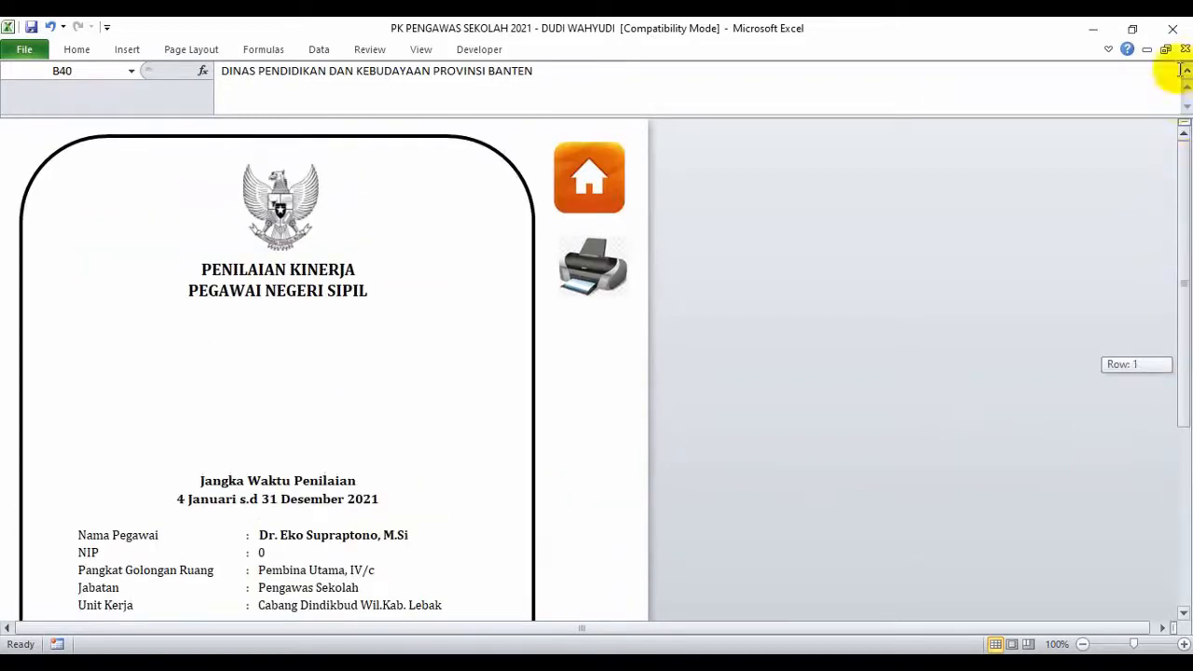
pyautogui.click(573, 161)
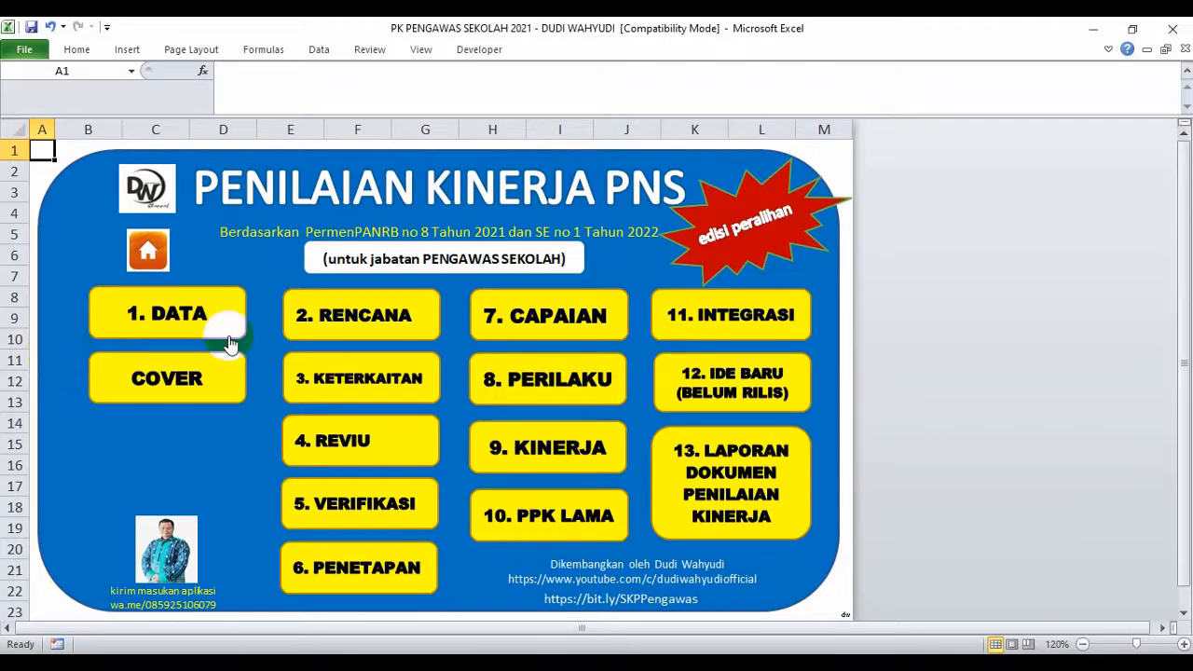
# Step: Open the RENCANA sheet and highlight its Rencana Kinerja column
pyautogui.click(341, 322)
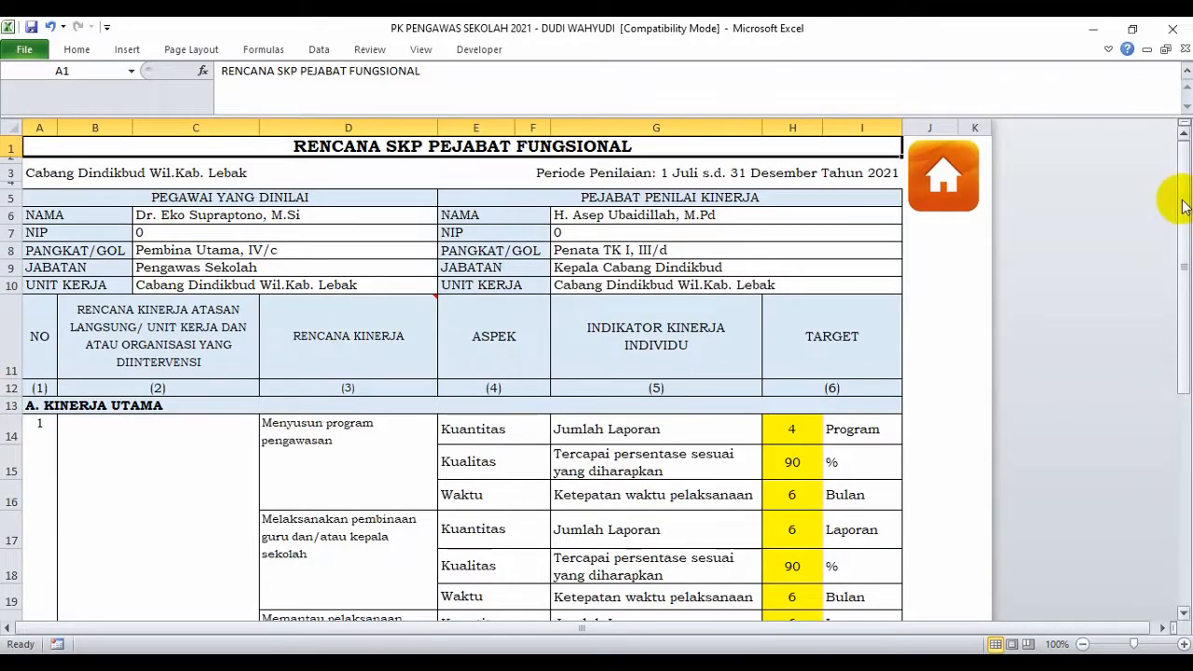
pyautogui.moveTo(1180, 195)
pyautogui.mouseDown()
pyautogui.moveTo(1182, 216)
pyautogui.moveTo(1175, 197)
pyautogui.mouseUp()
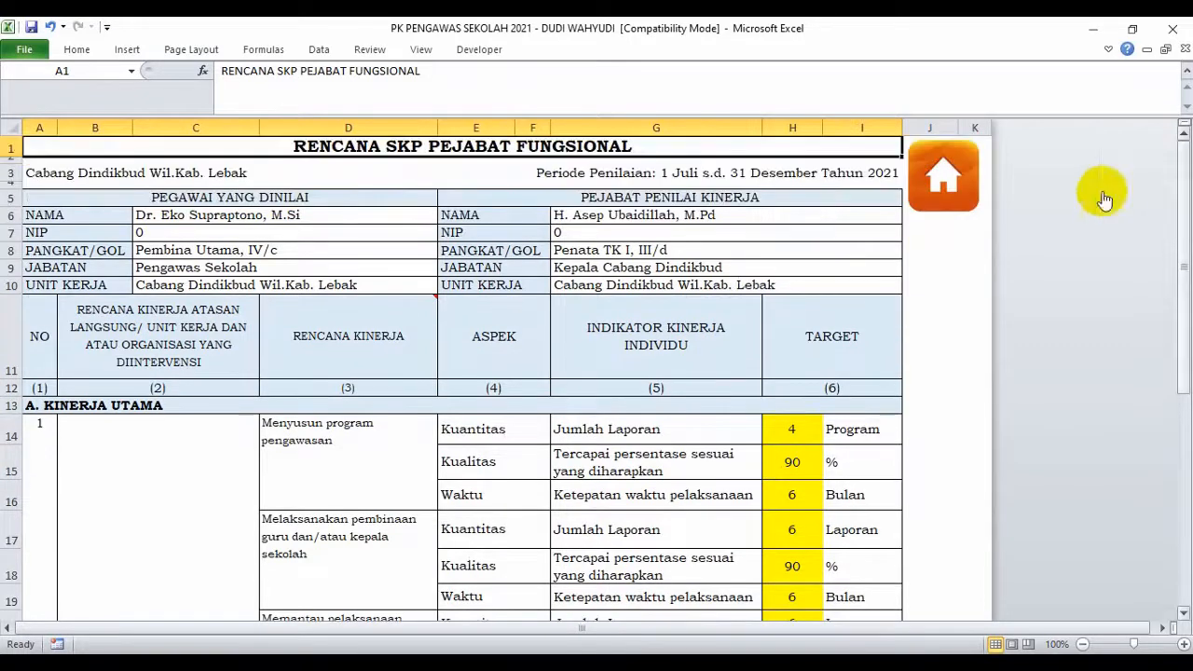
pyautogui.click(363, 121)
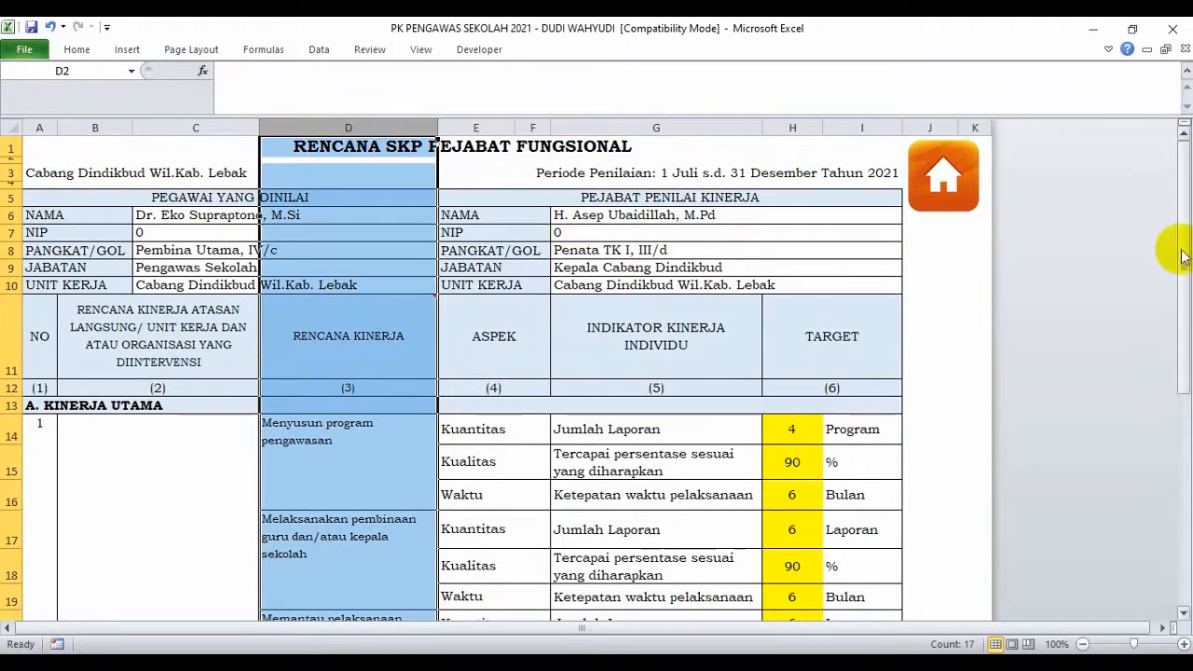
pyautogui.moveTo(1181, 245)
pyautogui.mouseDown()
pyautogui.moveTo(1187, 394)
pyautogui.moveTo(1186, 248)
pyautogui.mouseUp()
# Step: Examine each Rencana Kinerja entry under Kinerja Utama, from "Menyusun program pengawasan" through "Menghadiri Seminar/Rapat Koordinasi"
pyautogui.click(357, 346)
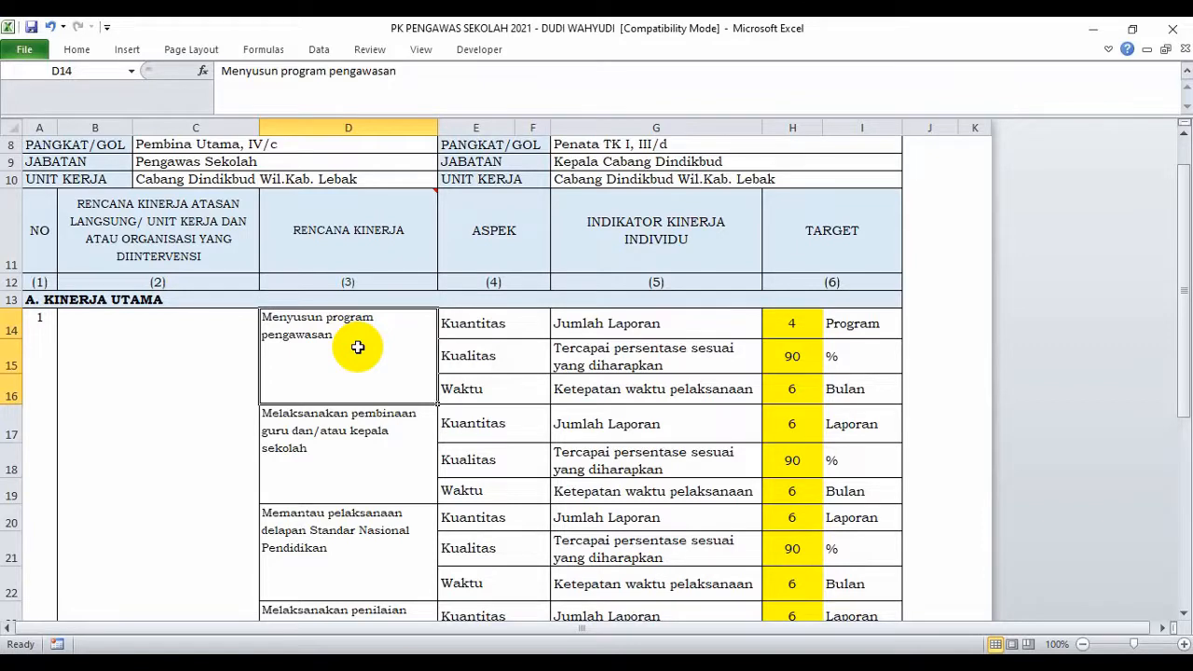
pyautogui.press('Down')
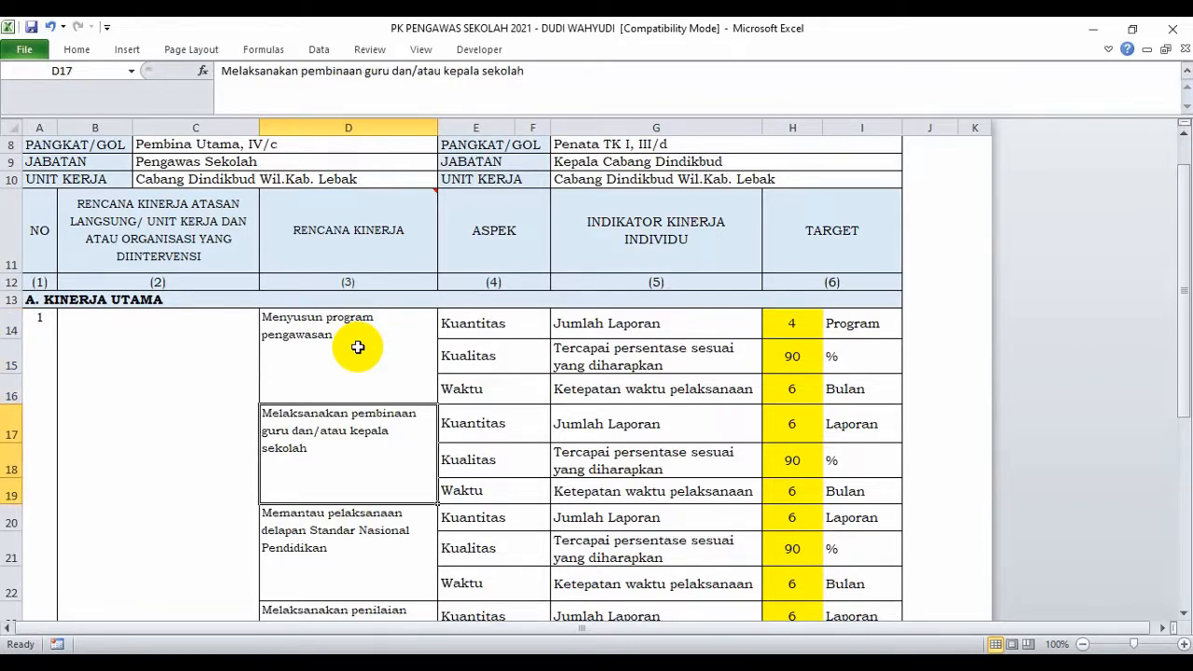
pyautogui.press('Down')
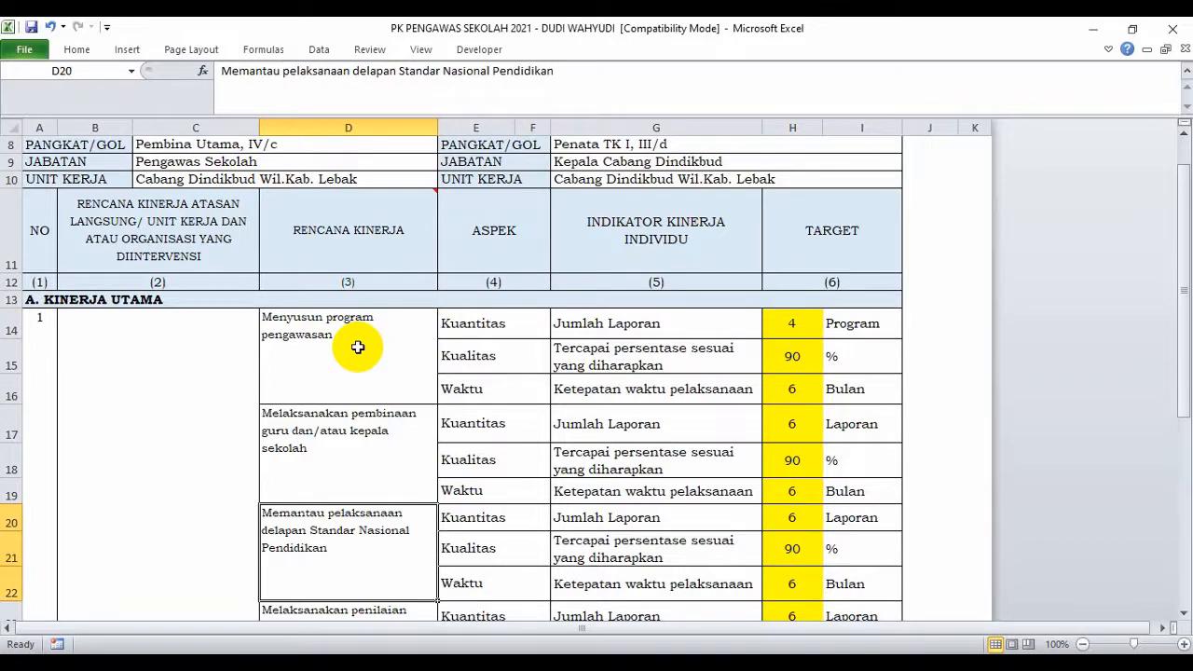
pyautogui.press('Down')
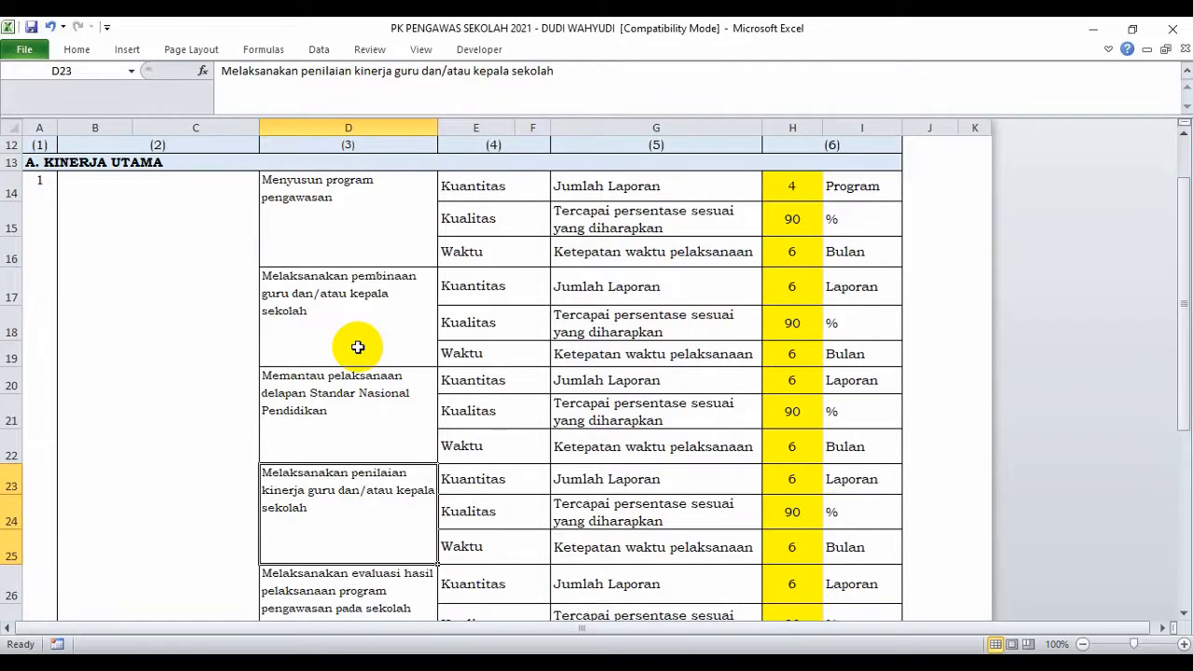
pyautogui.press('Down')
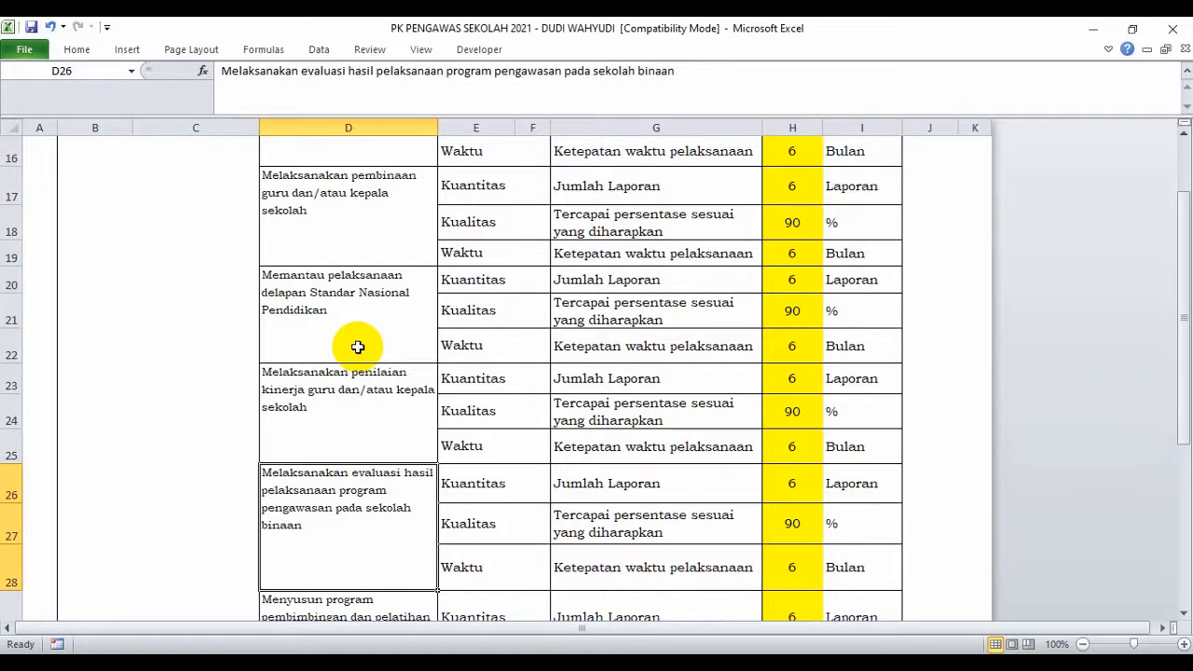
pyautogui.press('Down')
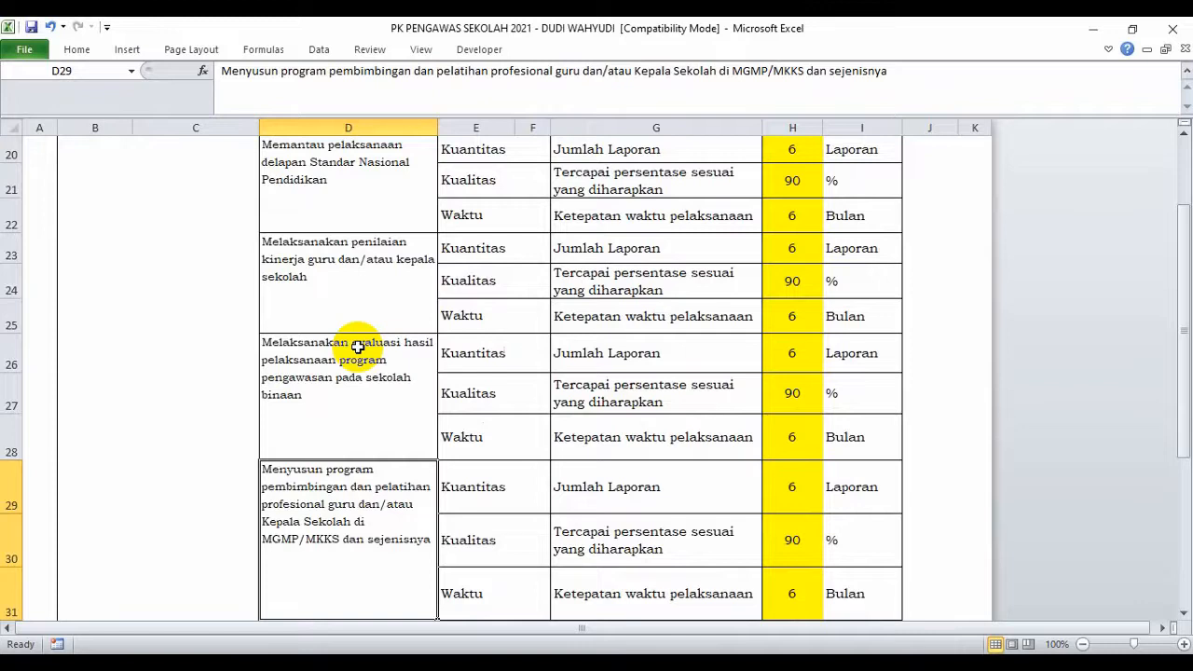
pyautogui.press('Down')
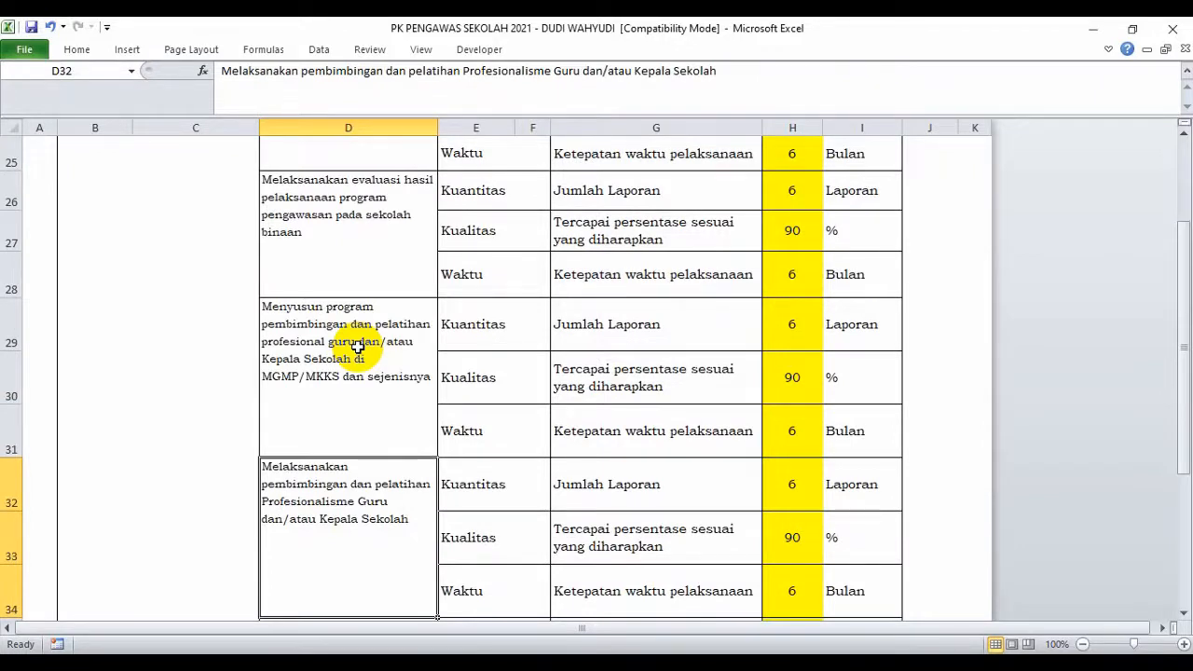
pyautogui.press('Down')
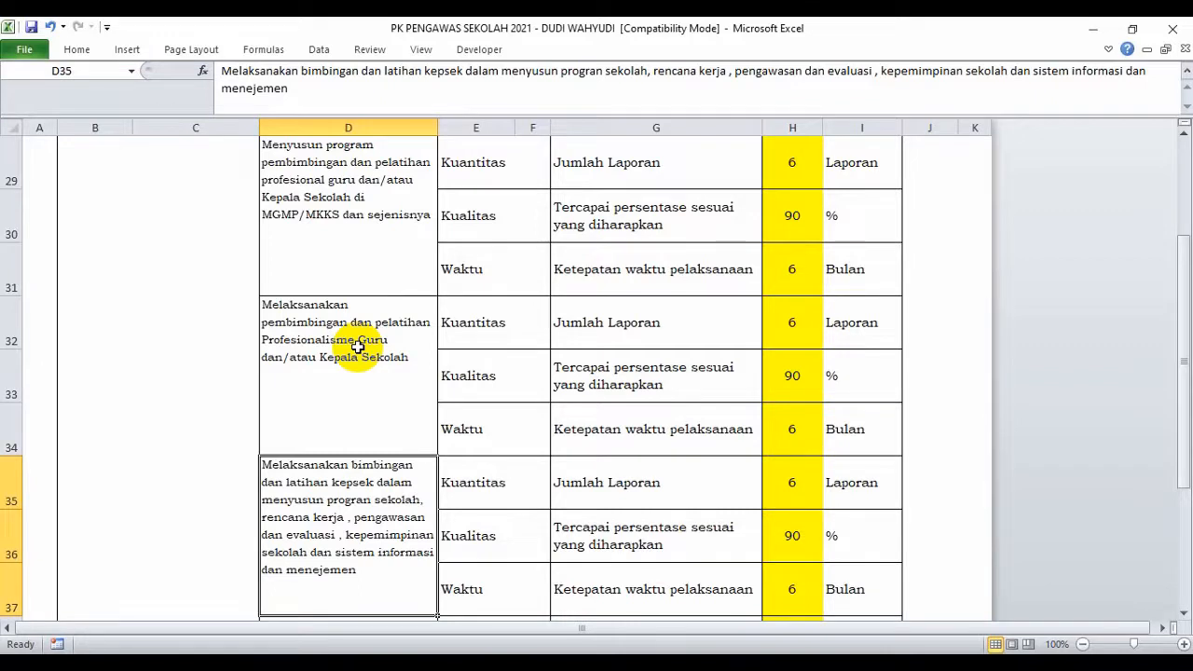
pyautogui.press('Down')
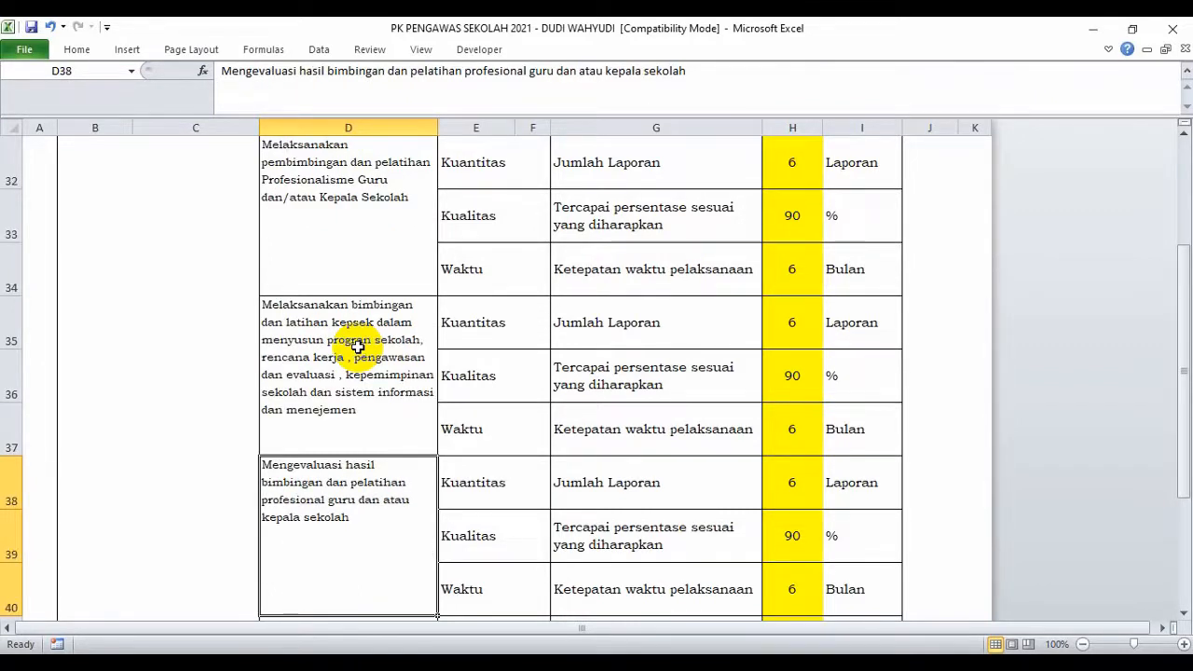
pyautogui.press('Down')
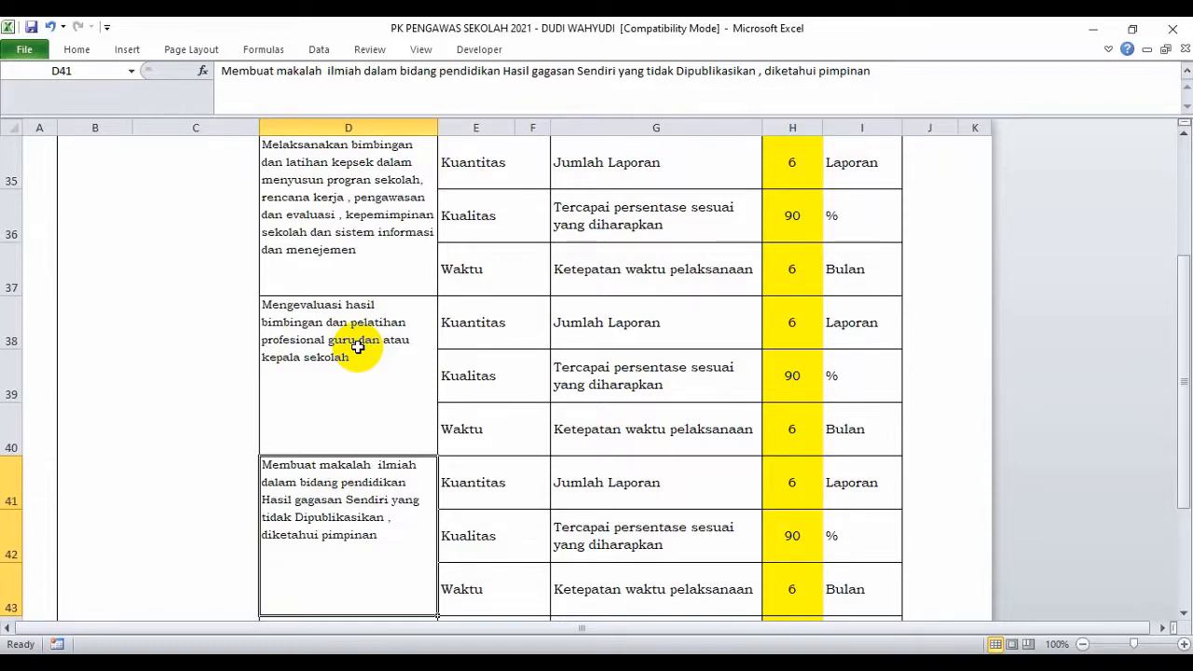
pyautogui.press('Down')
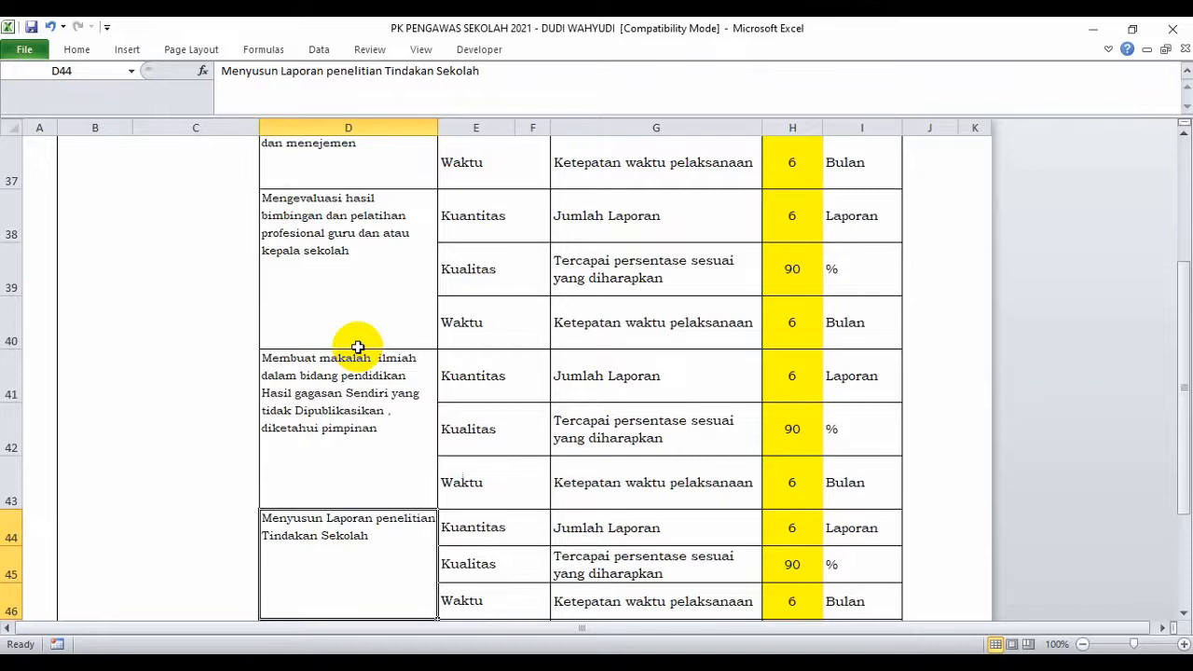
pyautogui.press('Down')
pyautogui.scroll(-1, 358, 347)
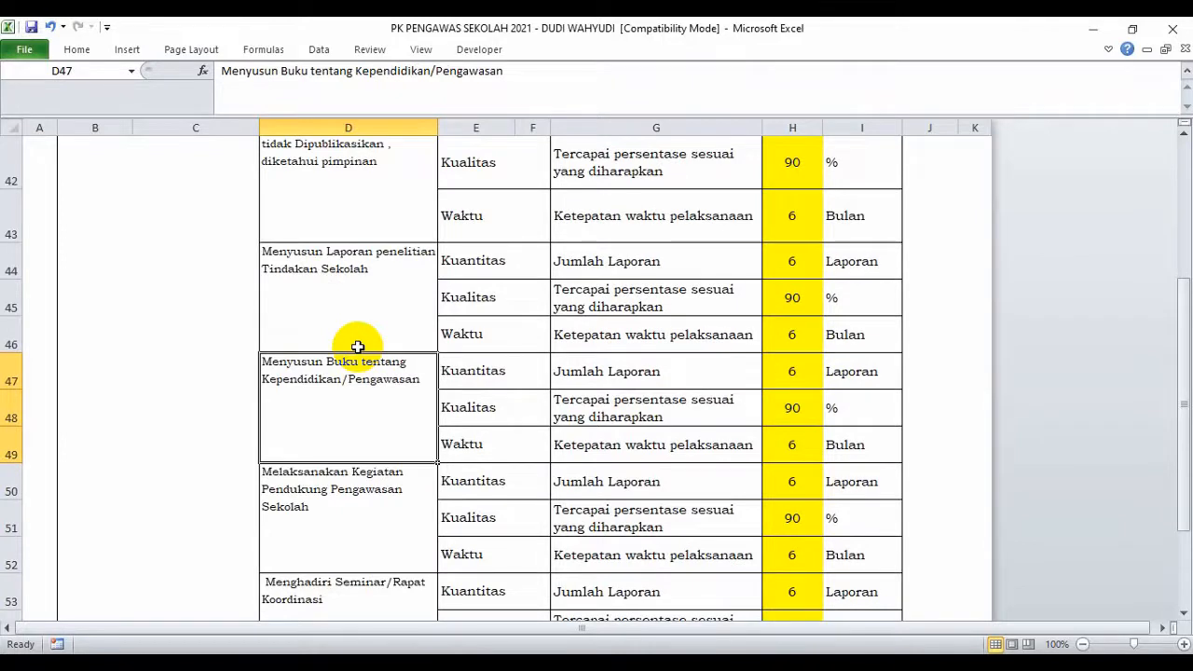
pyautogui.press('Down')
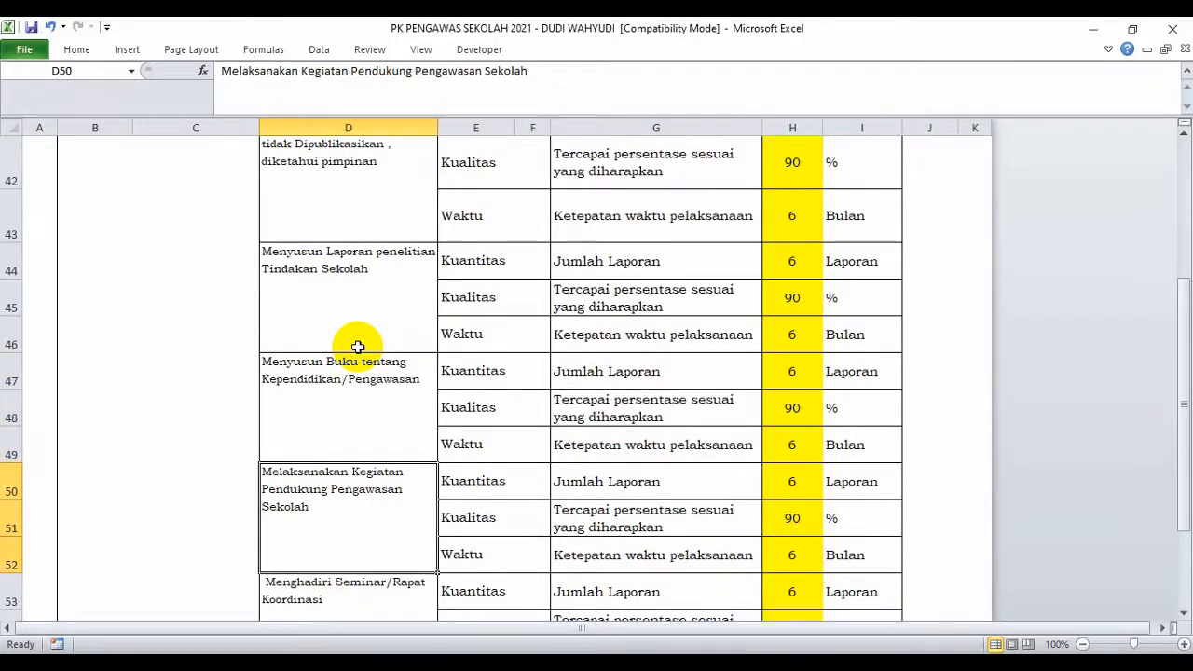
pyautogui.press('Down')
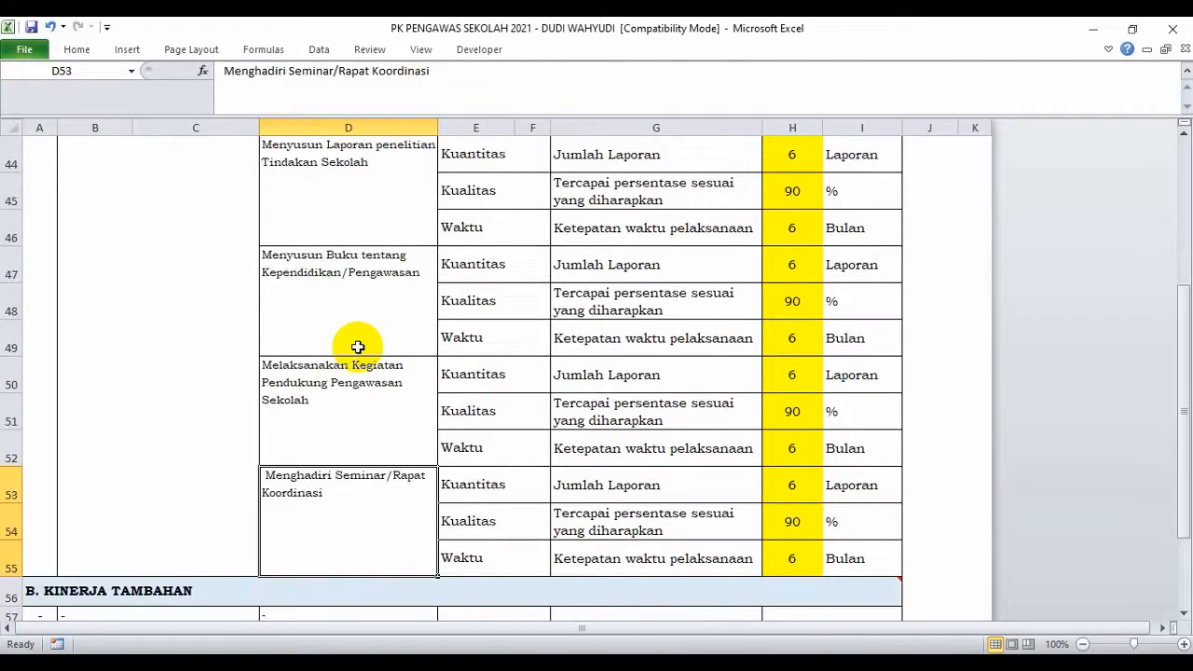
# Step: Go back up the Rencana Kinerja column to the first entry, "Menyusun program pengawasan"
pyautogui.press('Up')
pyautogui.press('Up')
pyautogui.press('Up')
pyautogui.press('Up')
pyautogui.press('Up')
pyautogui.press('Up')
pyautogui.press('Up')
pyautogui.press('Up')
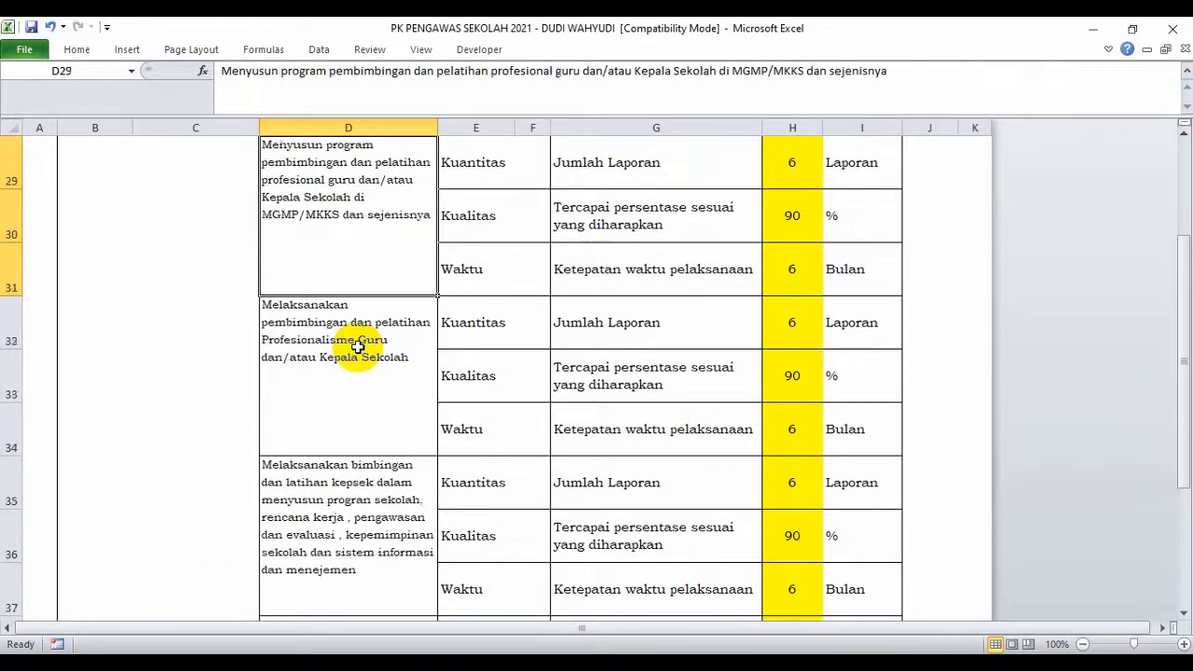
pyautogui.press('Up')
pyautogui.press('Up')
pyautogui.press('Up')
pyautogui.press('Up')
pyautogui.press('Up')
pyautogui.press('Up')
pyautogui.press('Up')
pyautogui.press('Up')
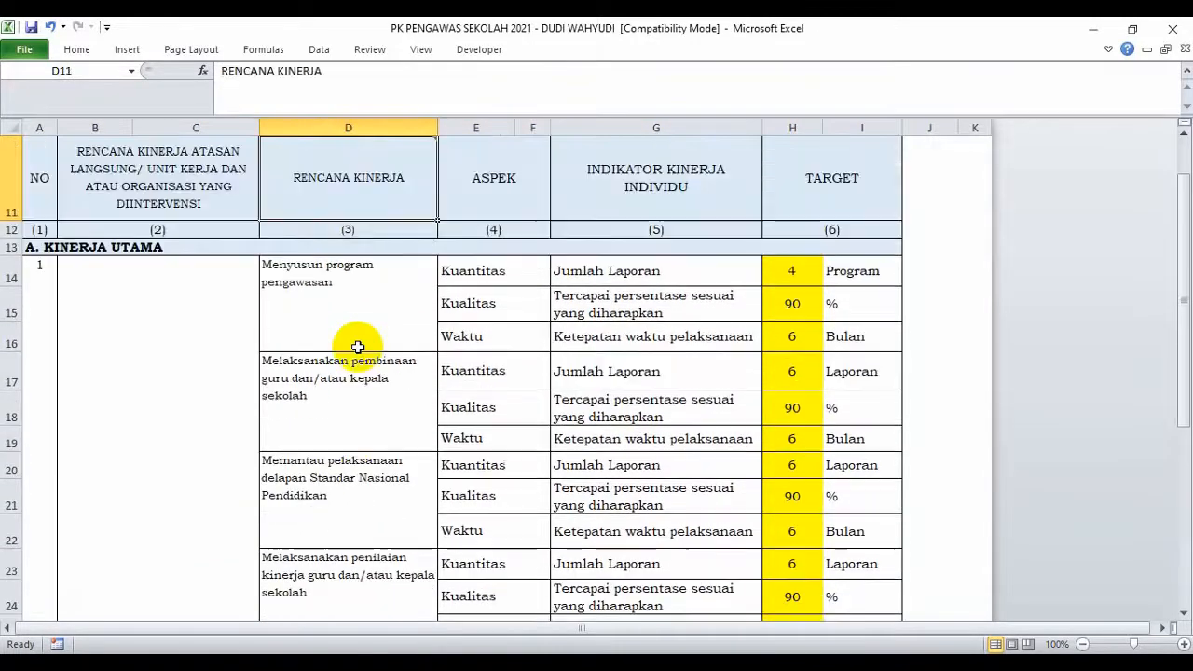
pyautogui.press('Down')
pyautogui.press('Down')
pyautogui.press('Down')
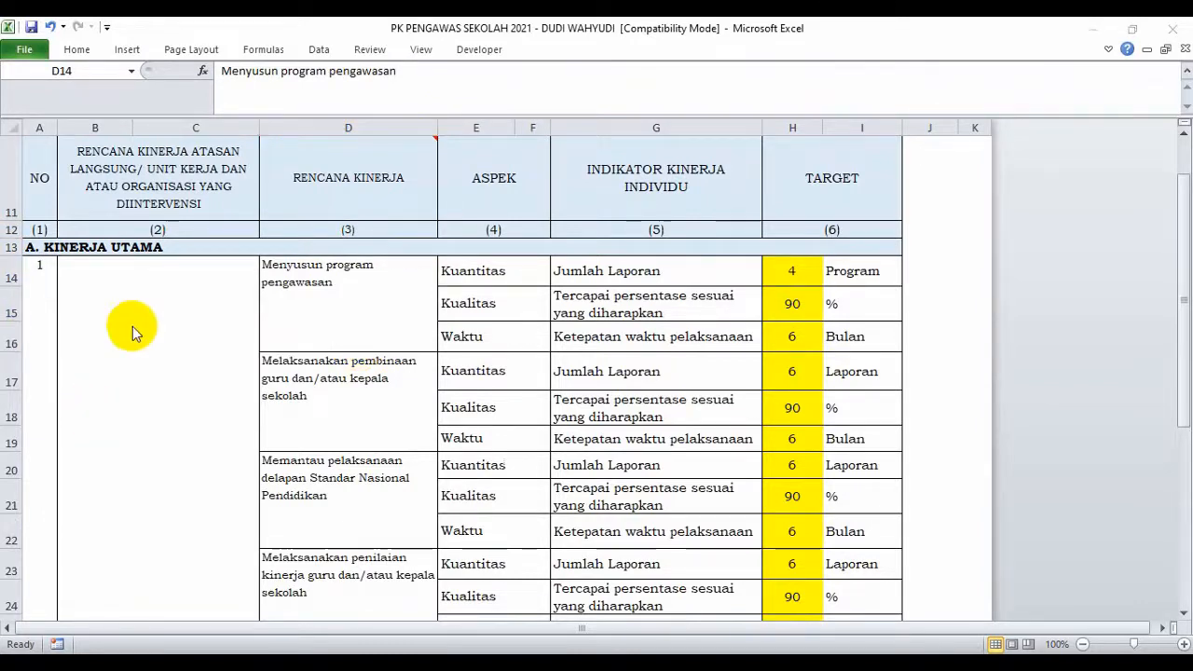
# Step: Enter the superior's work plan in B14: "Menyusun rencana operasional di lingkungan Cabang Dinas berdasarkan program kerja Cabang Dinas serta petunjuk pimpinan sebagai pedoman pelaksanaan tugas"
pyautogui.click(146, 350)
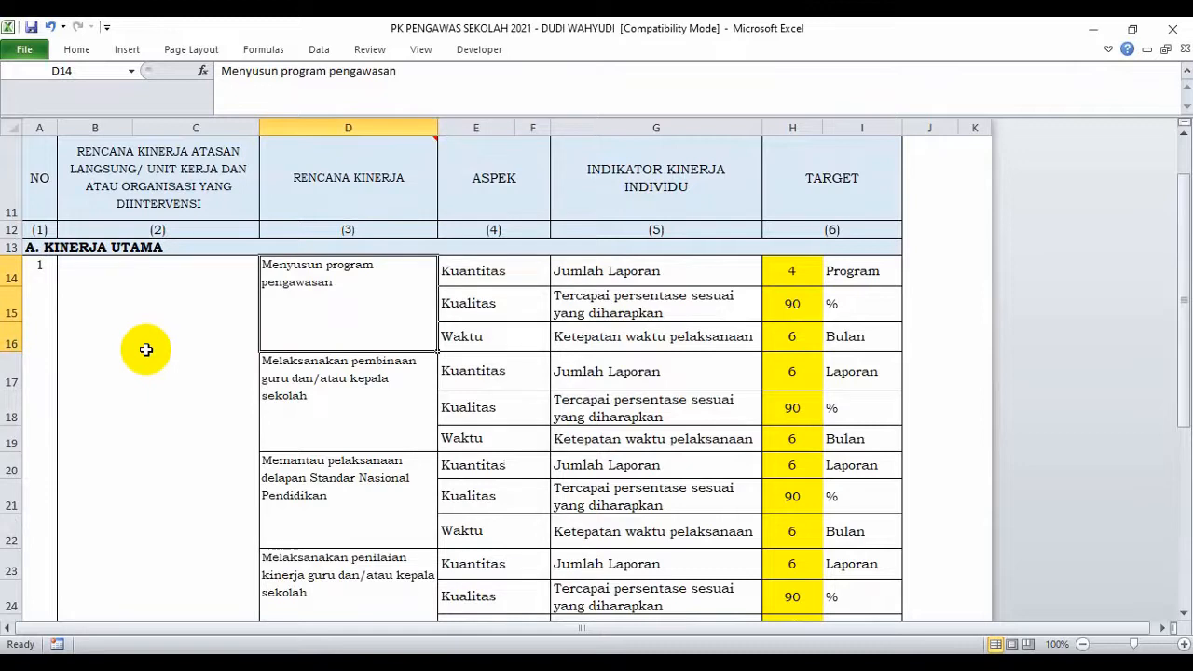
pyautogui.click(146, 349)
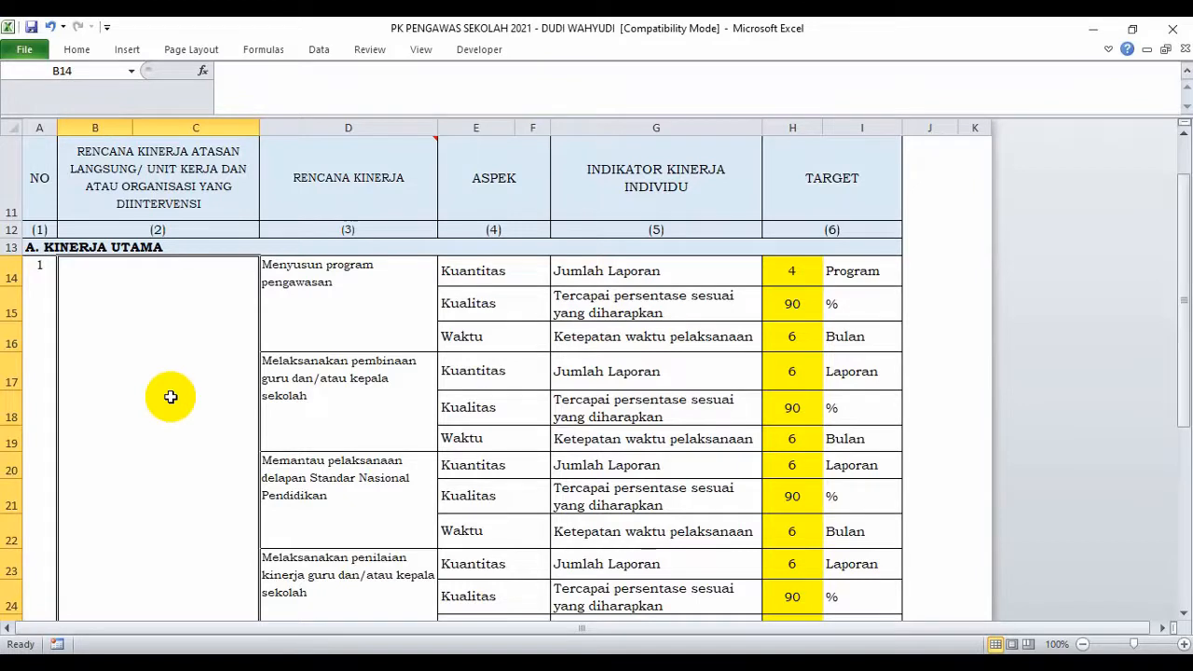
pyautogui.doubleClick(171, 398)
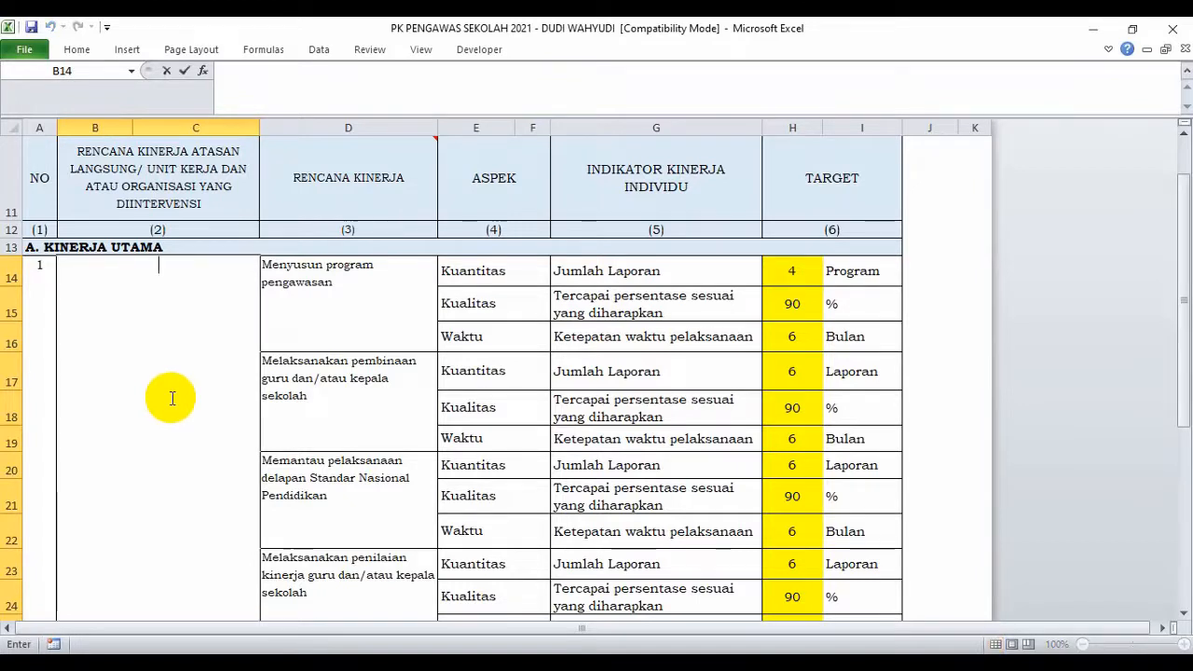
pyautogui.write('Menyusun rencana operasional di lingkungan Cabang Dinas berdasarkan program kerja Cabang Dinas serta petunjuk pimpinan sebagai pedoman pelaksanaan tugas')
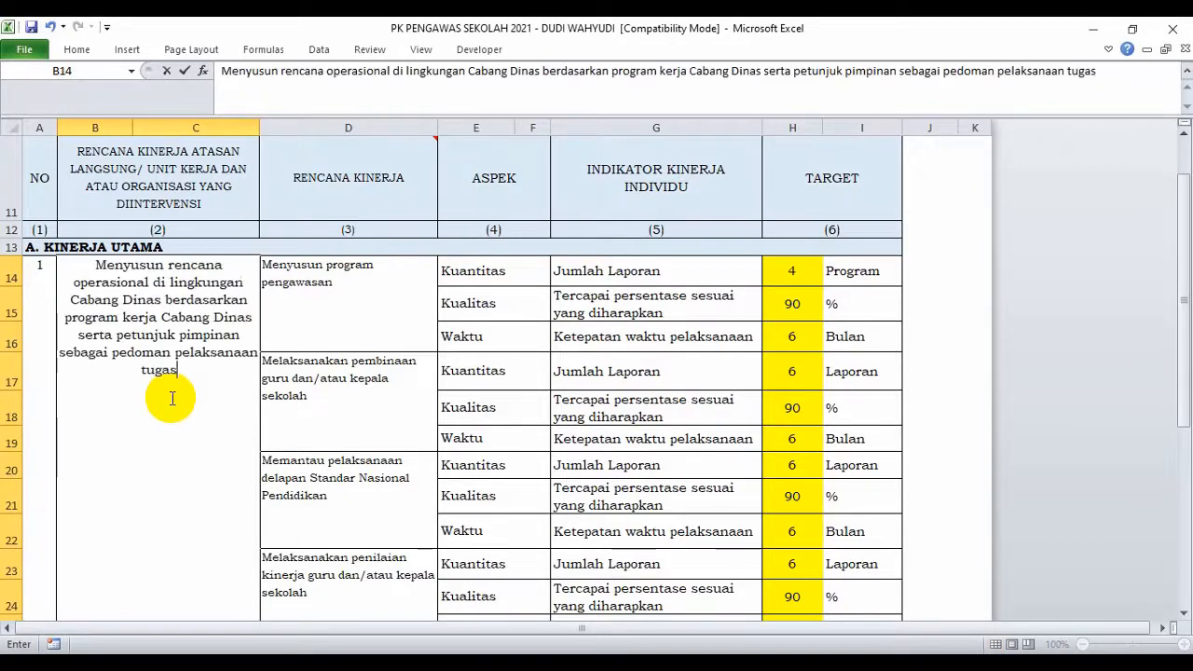
pyautogui.click(345, 417)
pyautogui.click(205, 320)
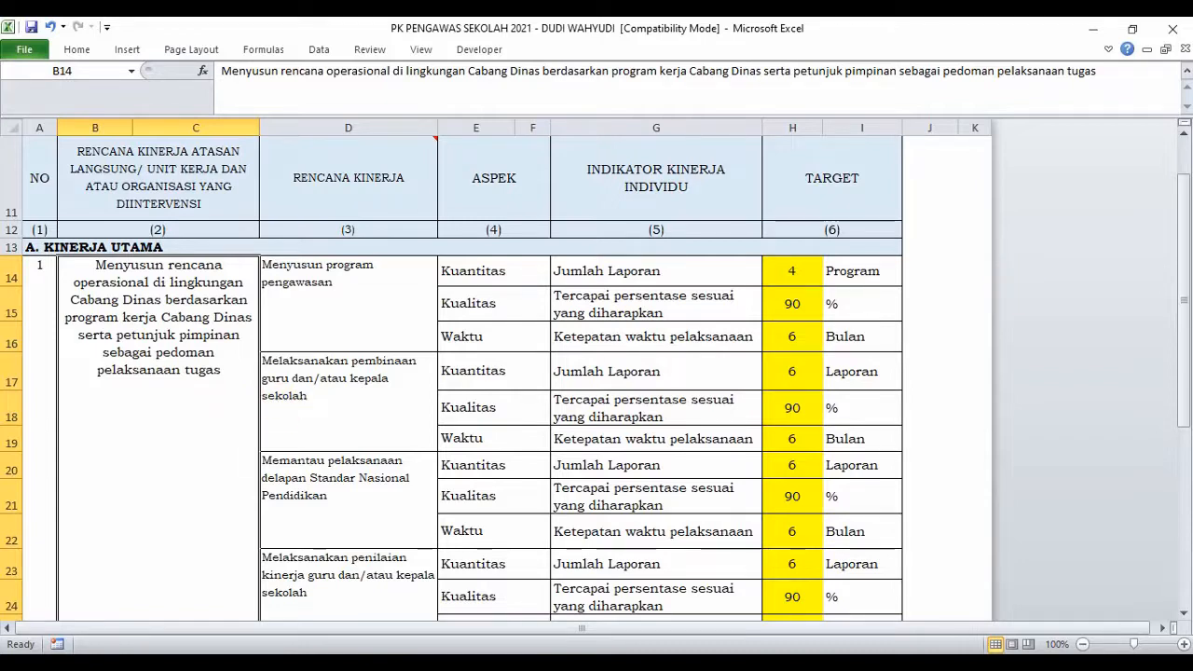
# Step: Check the RENCANA sheet's employee and appraiser details, and open the KETERKAITAN sheet through the home menu sheet
pyautogui.moveTo(1184, 261); pyautogui.dragTo(1189, 191)
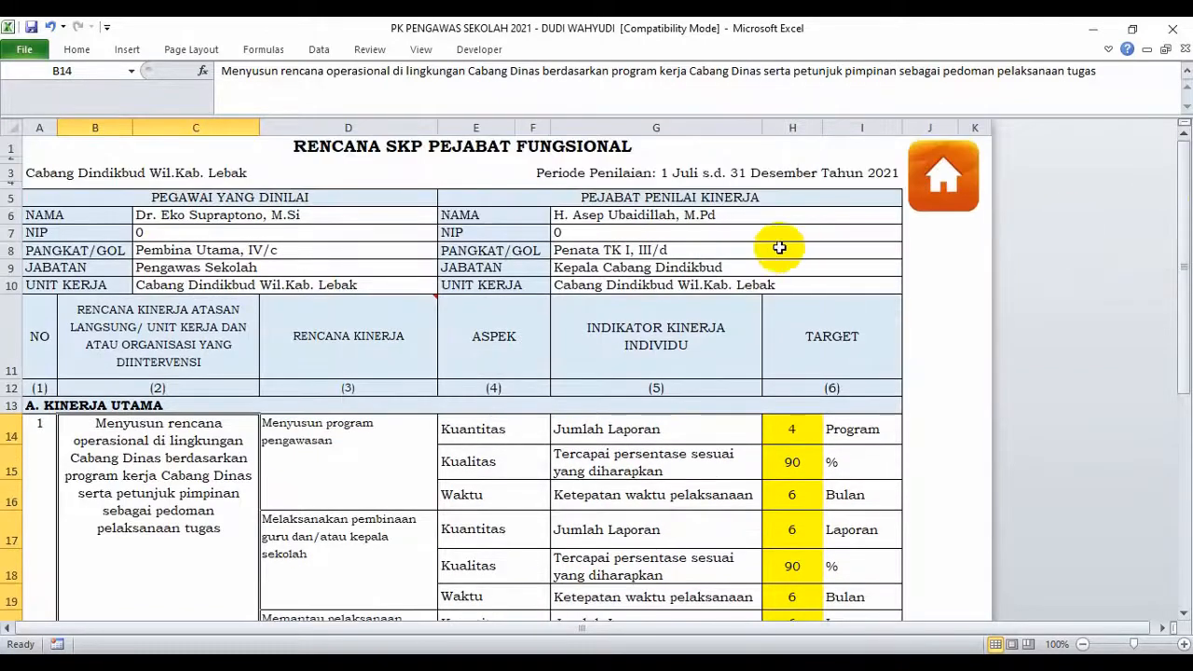
pyautogui.moveTo(93, 198); pyautogui.dragTo(760, 281)
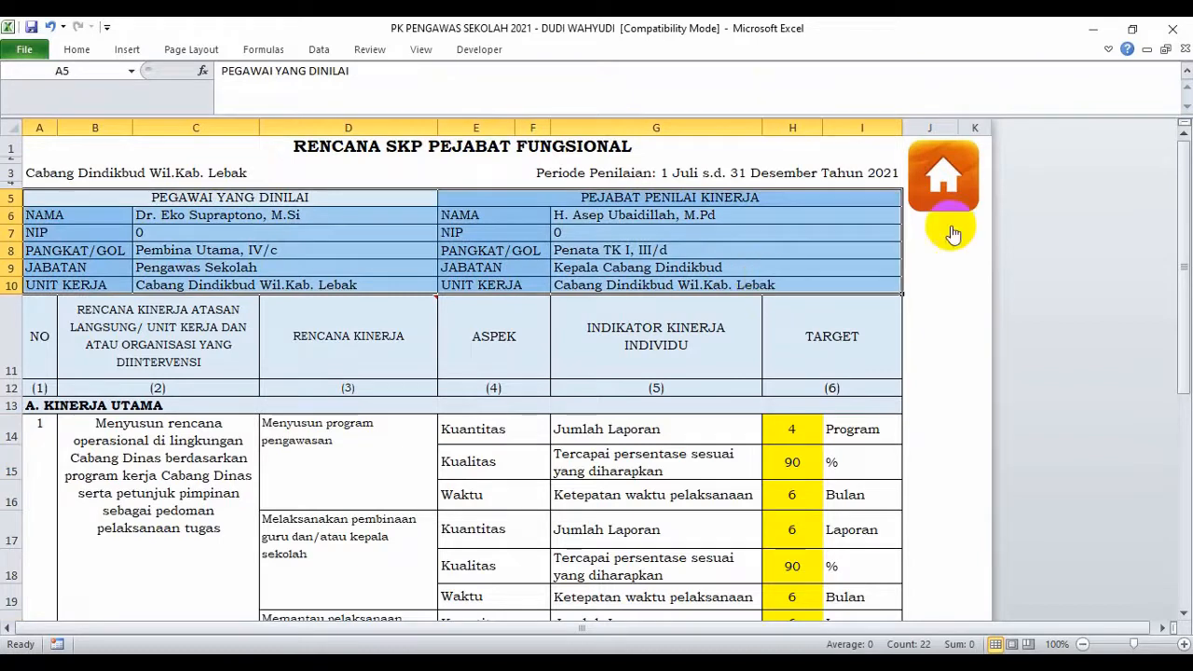
pyautogui.click(947, 179)
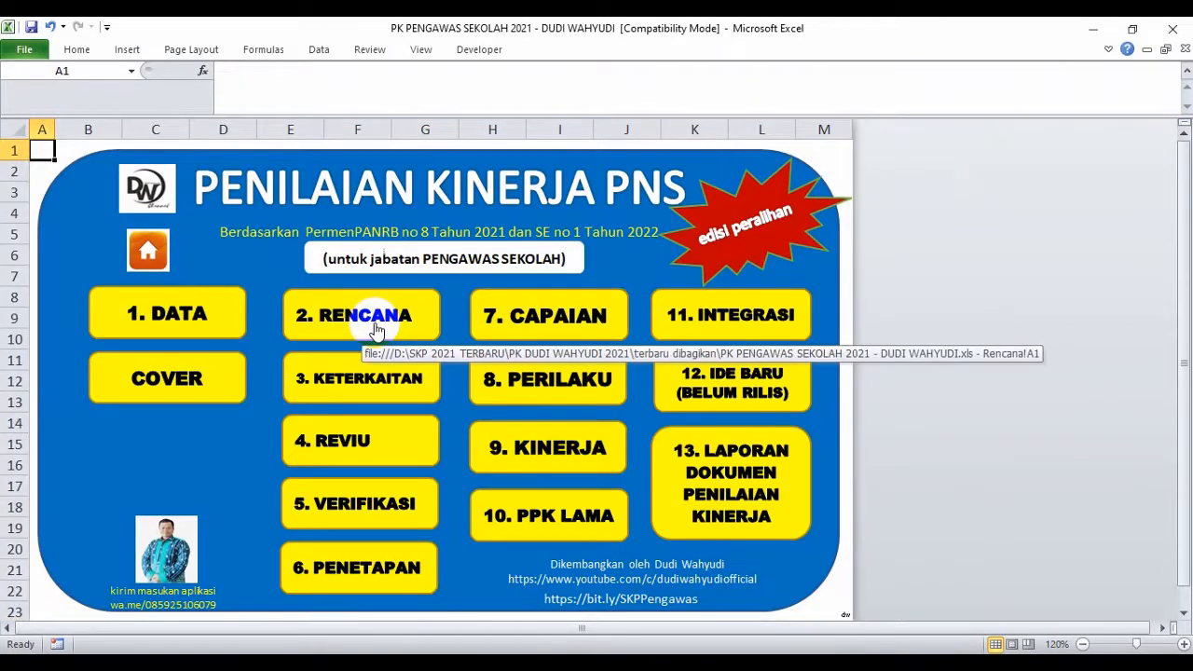
pyautogui.click(361, 375)
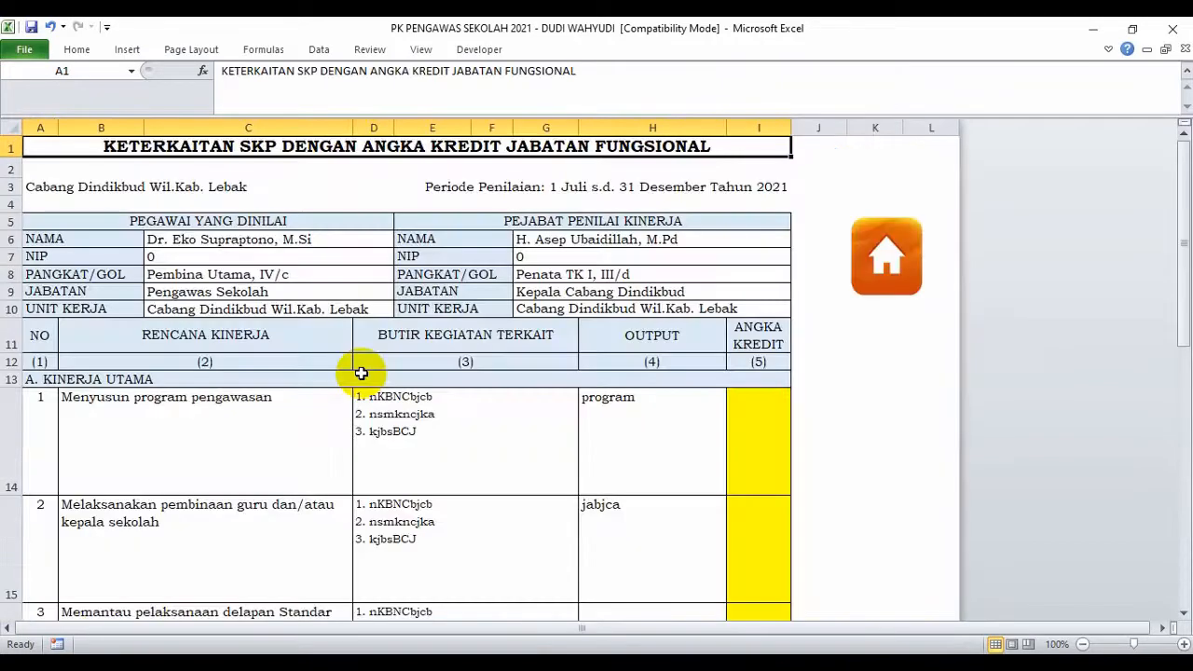
# Step: Examine the Rencana Kinerja entries under Kinerja Utama and the related activity items for "Menyusun program pengawasan"
pyautogui.moveTo(1181, 244); pyautogui.dragTo(1180, 229)
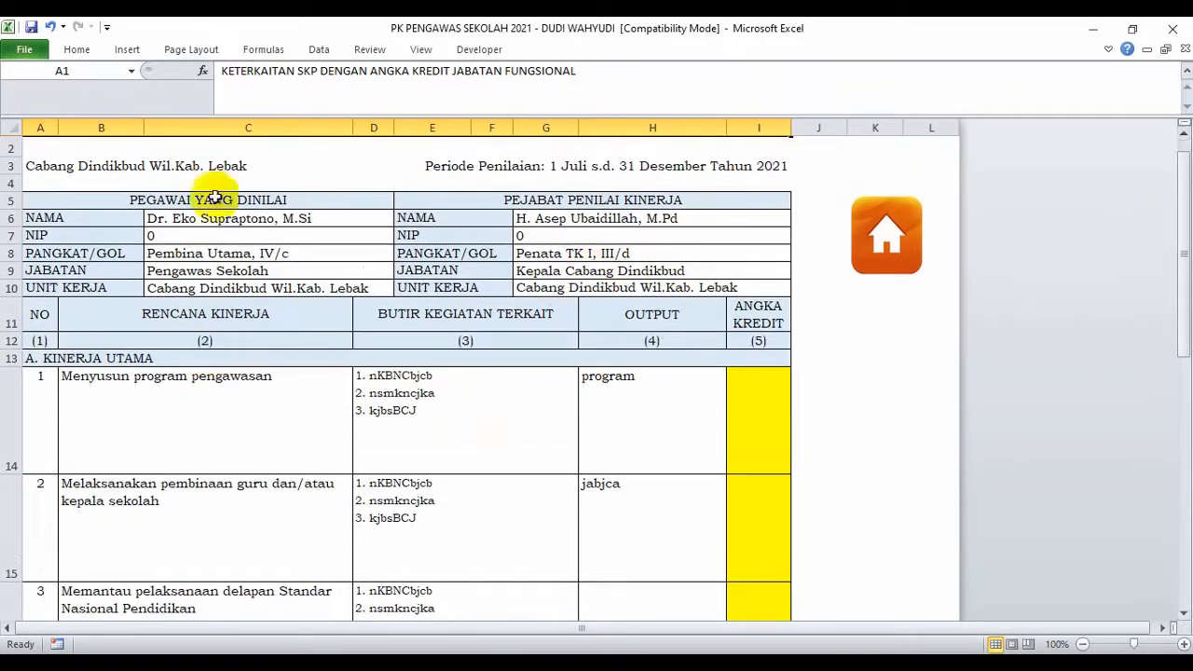
pyautogui.click(205, 127)
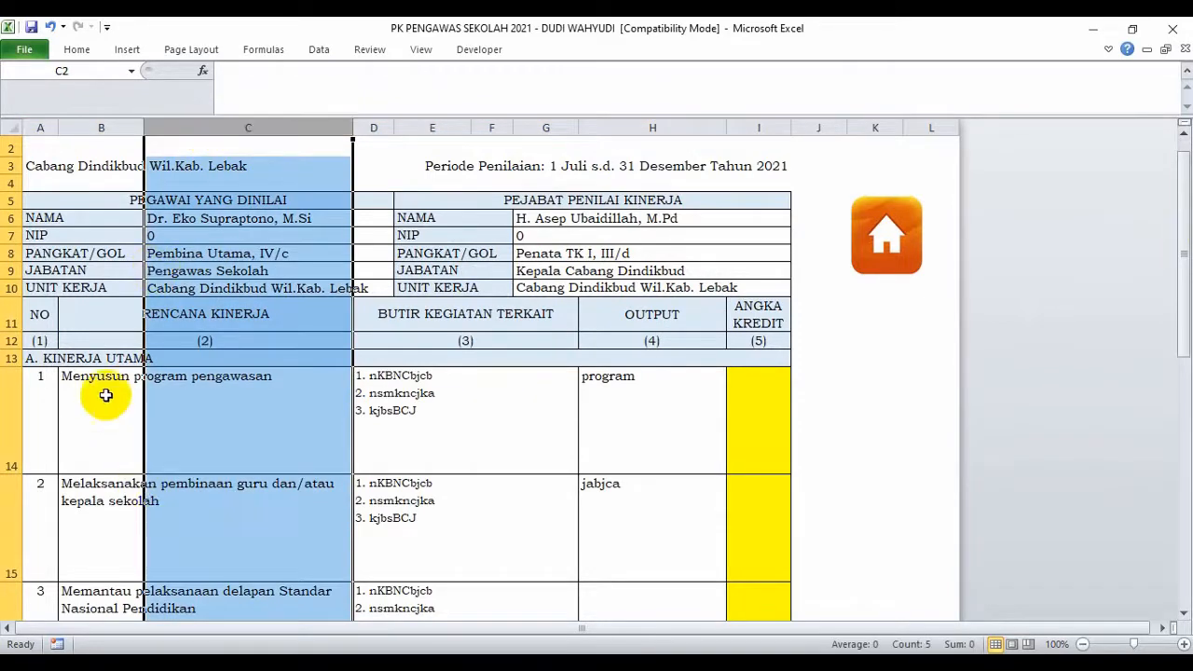
pyautogui.moveTo(99, 392); pyautogui.dragTo(140, 487)
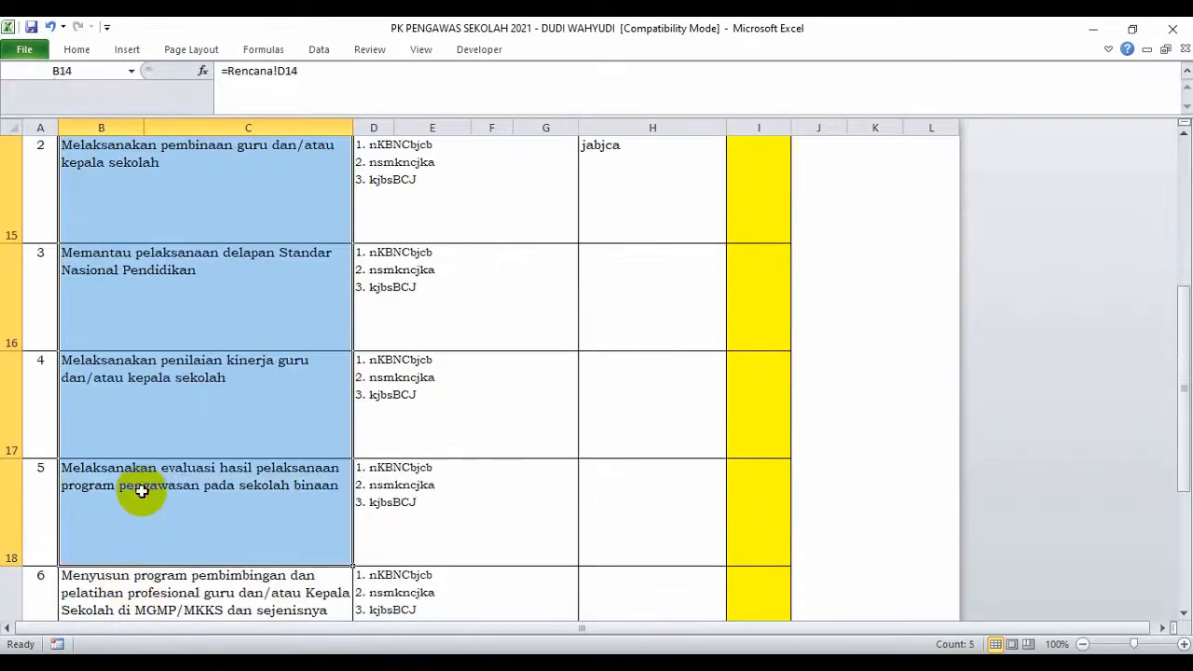
pyautogui.moveTo(1182, 317); pyautogui.dragTo(1182, 235)
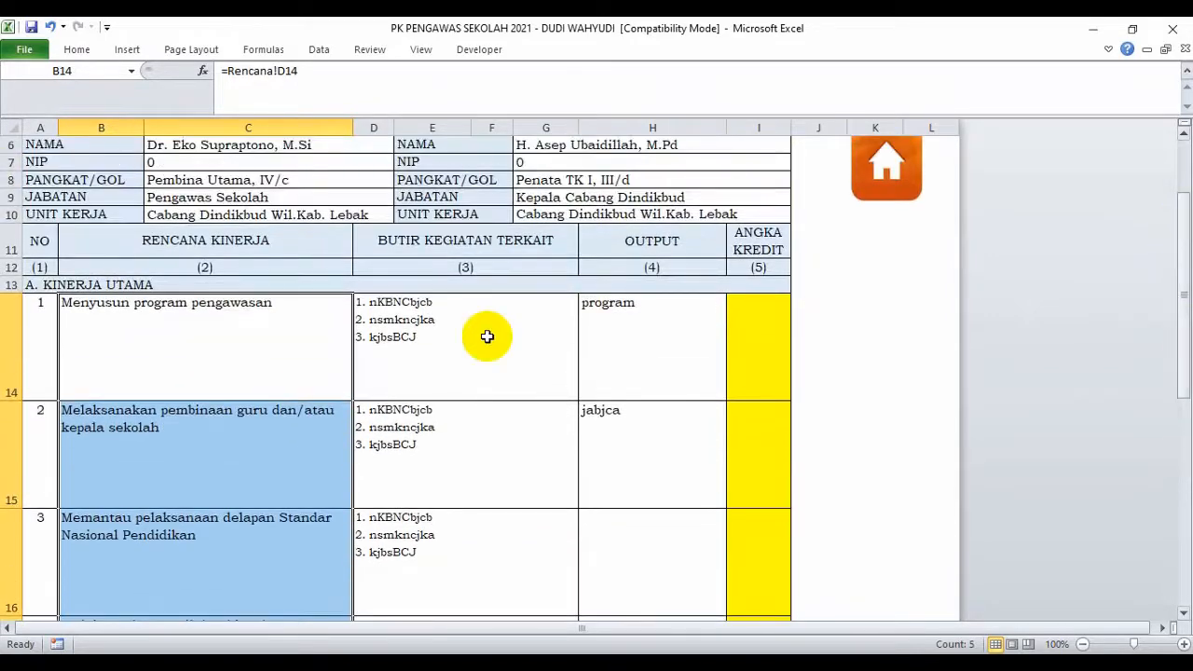
pyautogui.click(464, 317)
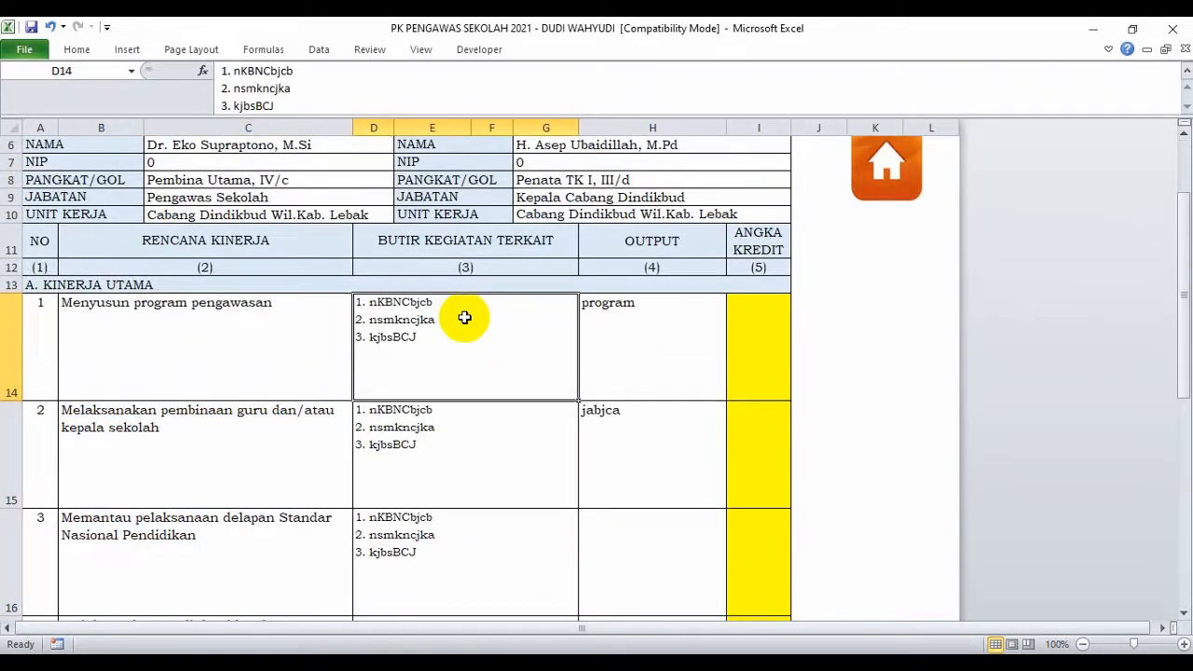
pyautogui.click(156, 326)
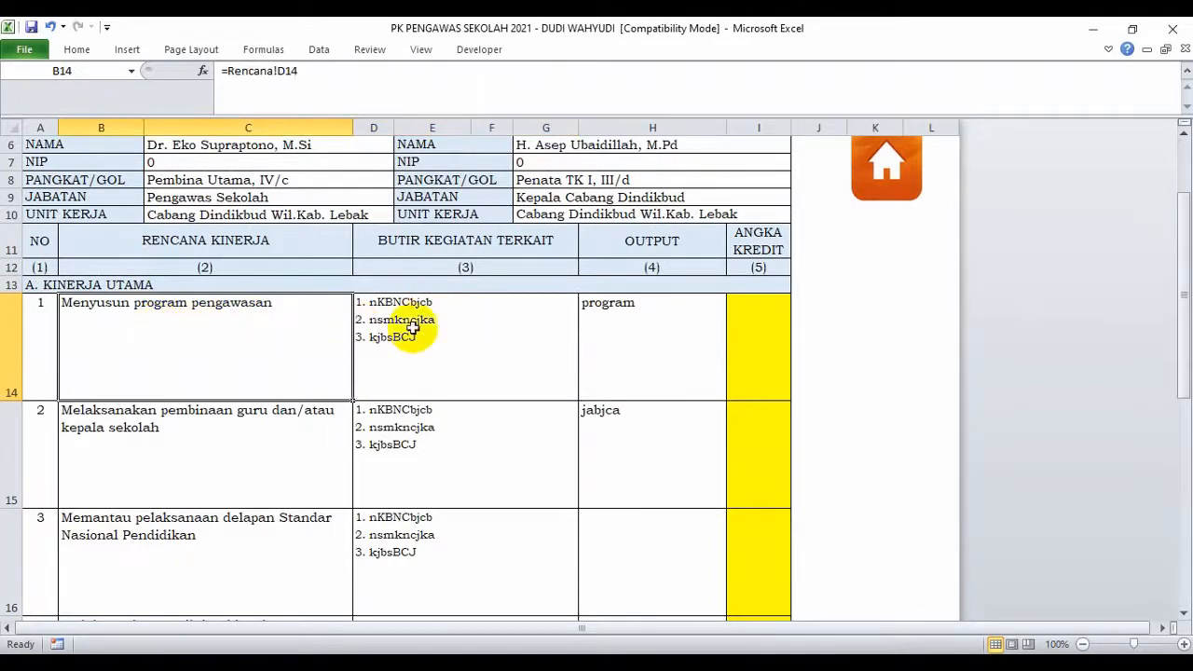
# Step: Replace the first Butir Kegiatan Terkait item in D14 with "Membuat perencanaan program"
pyautogui.click(464, 333)
pyautogui.doubleClick(463, 334)
pyautogui.click(451, 302)
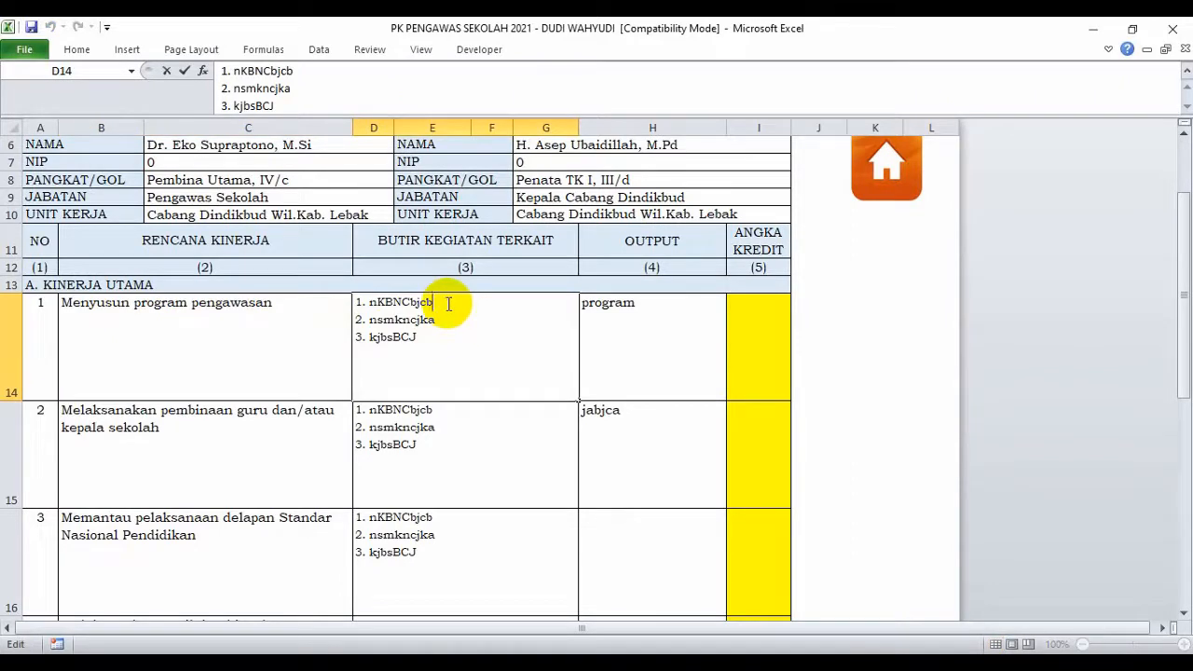
pyautogui.press('BackSpace')
pyautogui.press('BackSpace')
pyautogui.press('BackSpace')
pyautogui.press('BackSpace')
pyautogui.press('BackSpace')
pyautogui.press('BackSpace')
pyautogui.press('BackSpace')
pyautogui.press('BackSpace')
pyautogui.press('BackSpace')
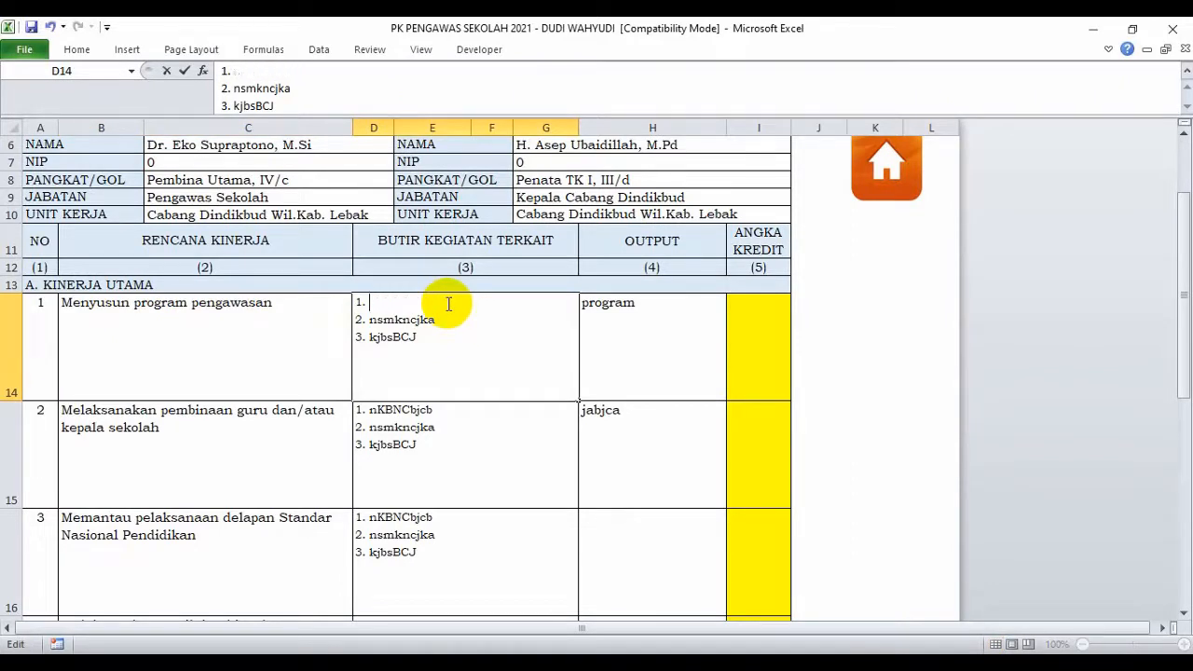
pyautogui.write('Membuat pere')
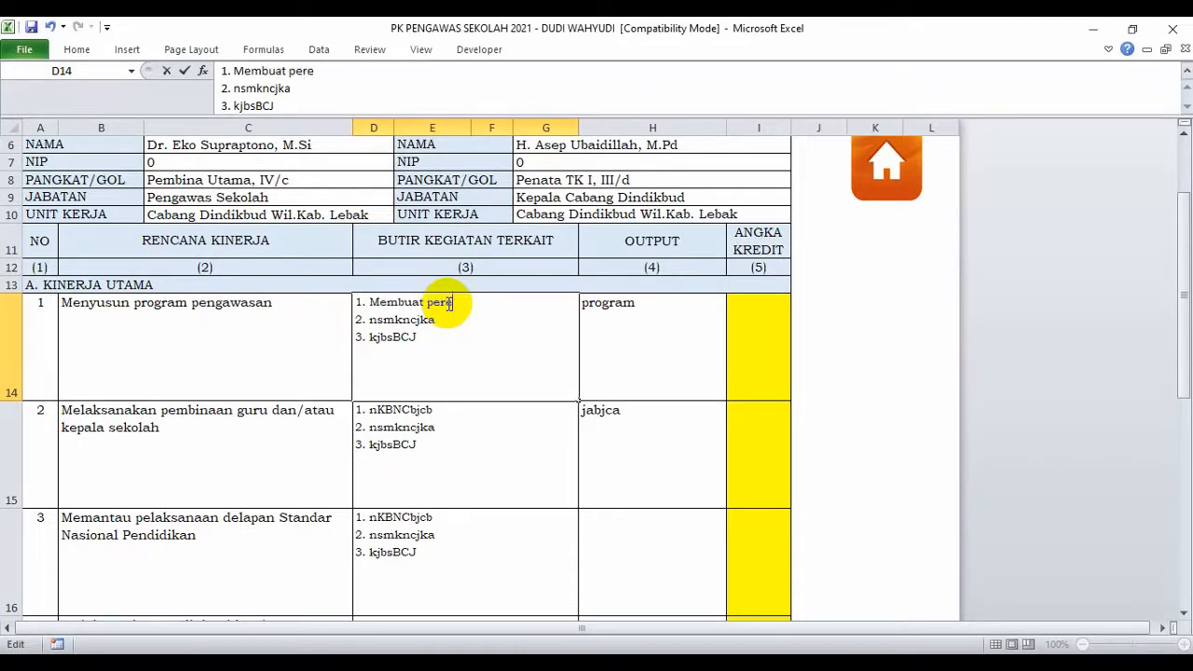
pyautogui.write('ncanaan program')
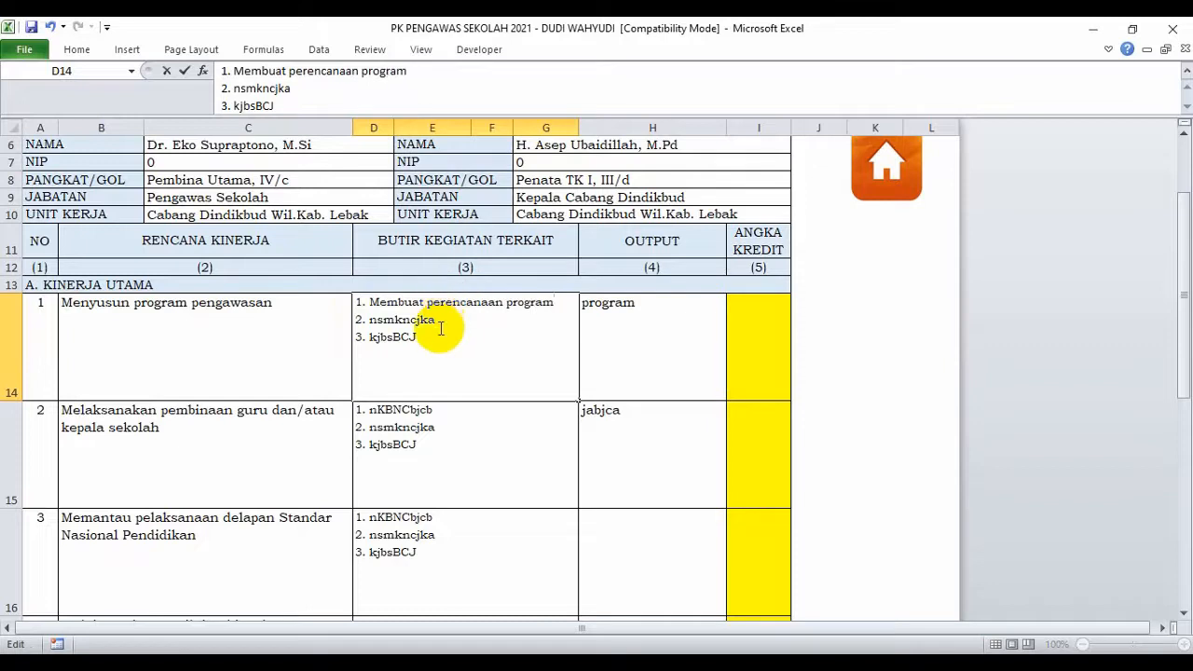
# Step: Replace the second item in D14 with "Menganalisis karakteristik sekolah bina"
pyautogui.click(443, 322)
pyautogui.press('BackSpace')
pyautogui.press('BackSpace')
pyautogui.press('BackSpace')
pyautogui.press('BackSpace')
pyautogui.press('BackSpace')
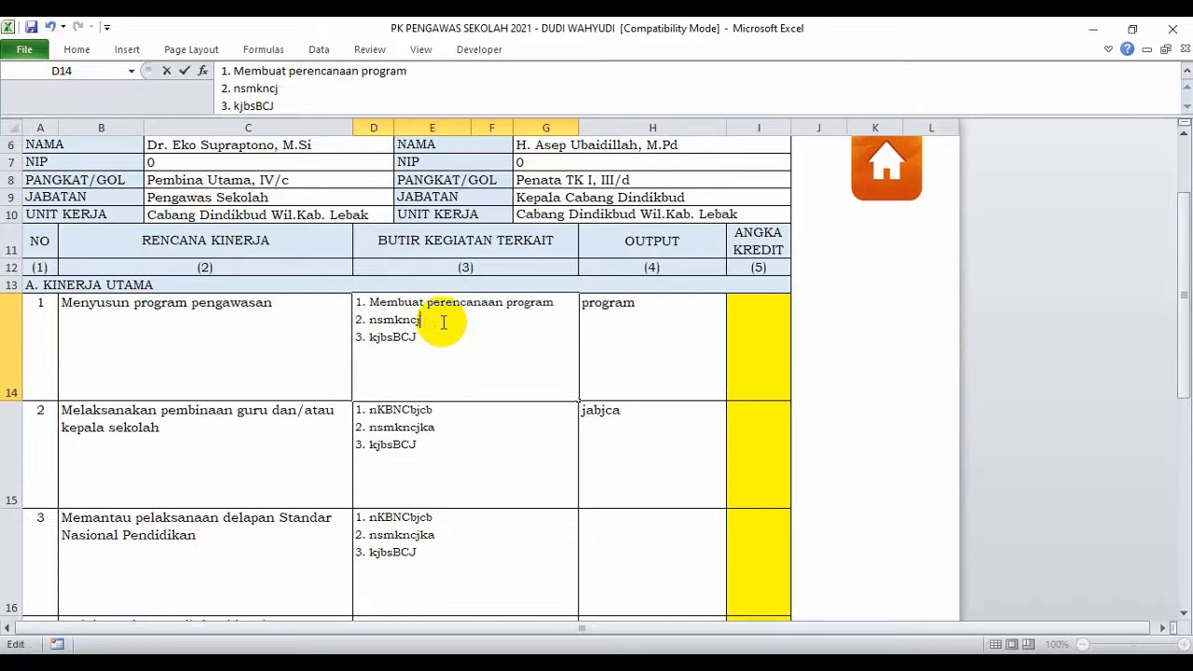
pyautogui.press('BackSpace')
pyautogui.press('BackSpace')
pyautogui.press('BackSpace')
pyautogui.write('Menganalisis')
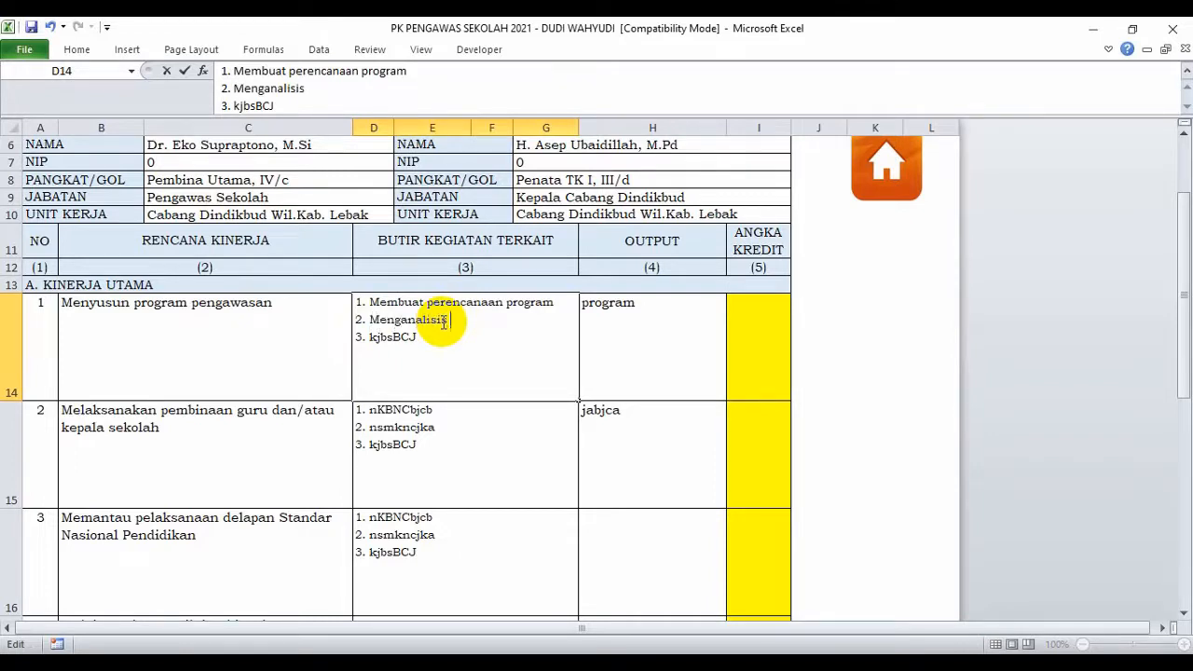
pyautogui.write(' karakteri')
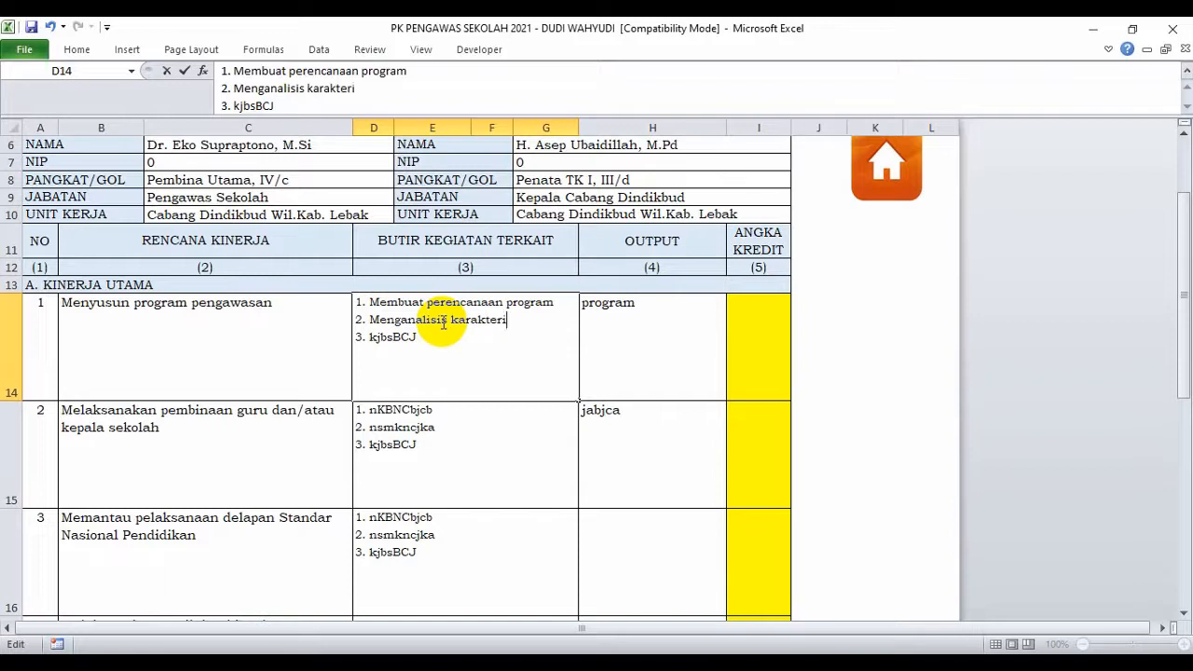
pyautogui.write('stik sekolah')
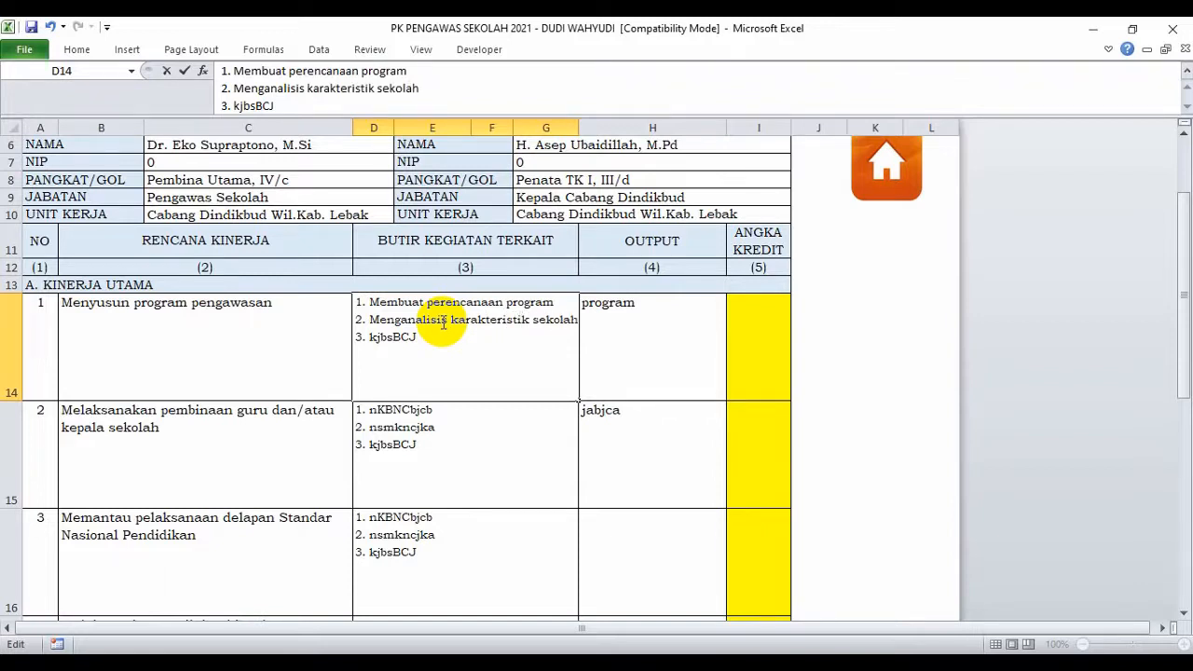
pyautogui.write(' bina')
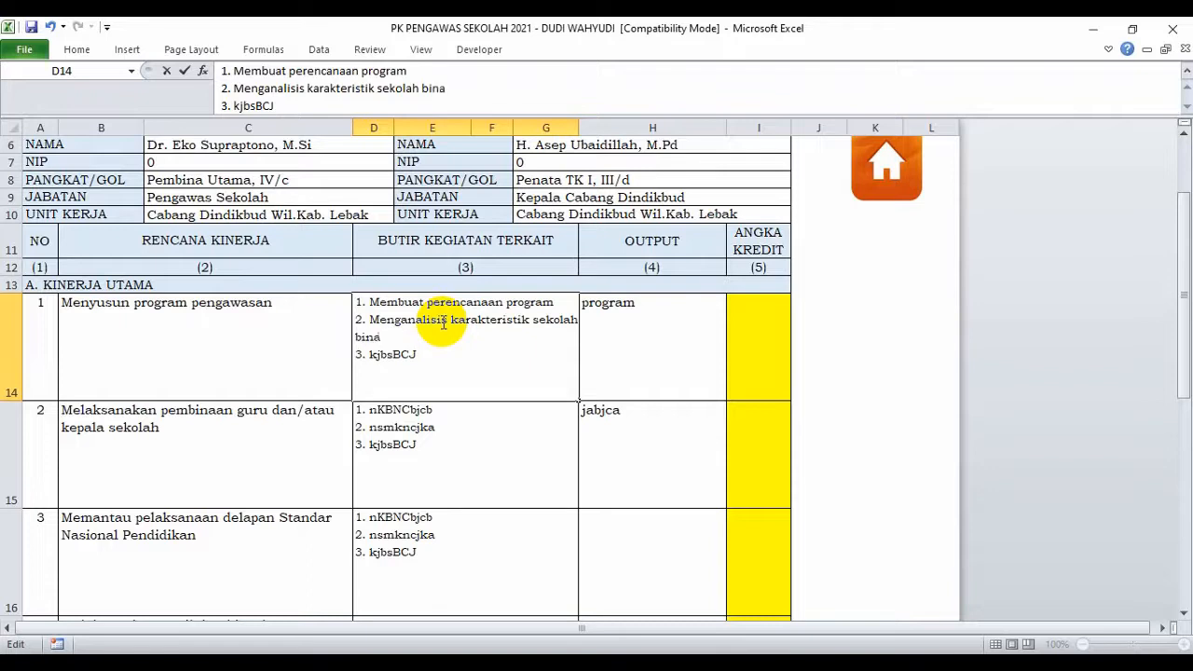
# Step: Replace the third item in D14 with "menyusun program" and commit the cell
pyautogui.click(440, 363)
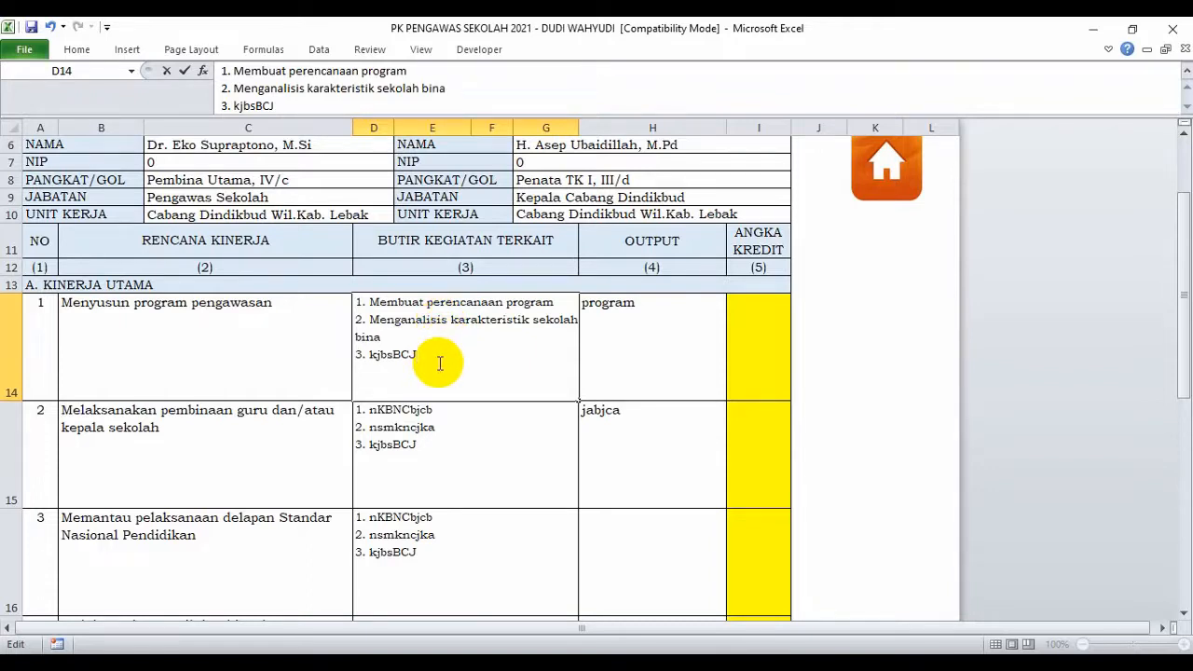
pyautogui.press('BackSpace')
pyautogui.press('BackSpace')
pyautogui.press('BackSpace')
pyautogui.press('BackSpace')
pyautogui.press('BackSpace')
pyautogui.press('BackSpace')
pyautogui.press('BackSpace')
pyautogui.write('menyusun ')
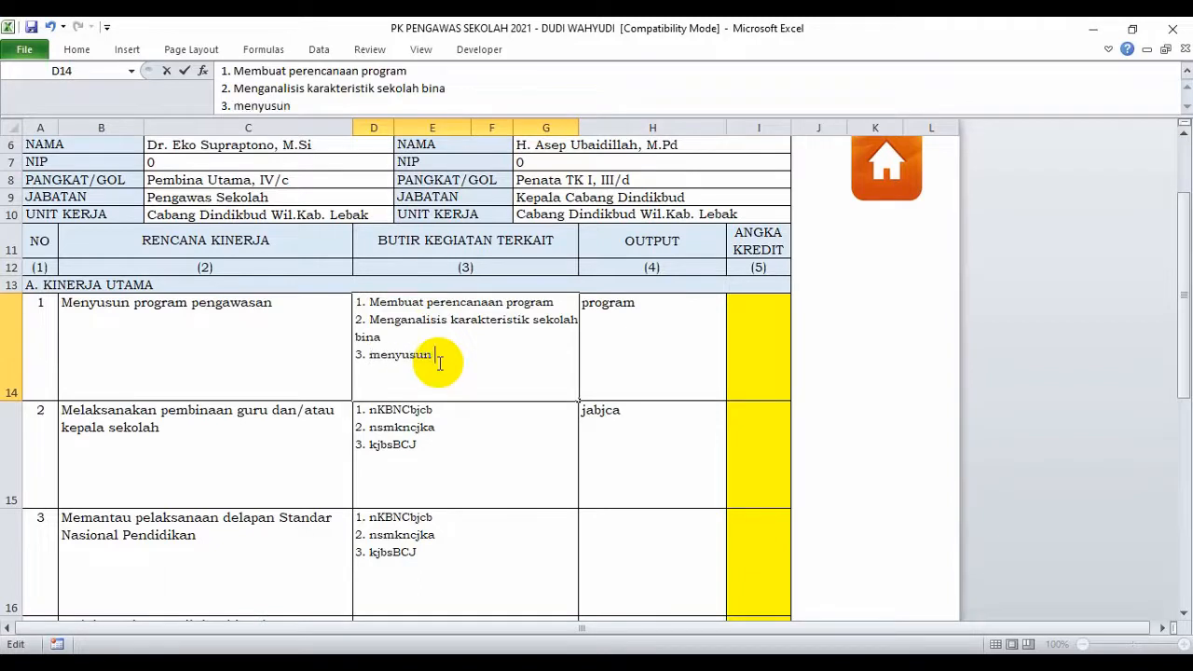
pyautogui.write('program')
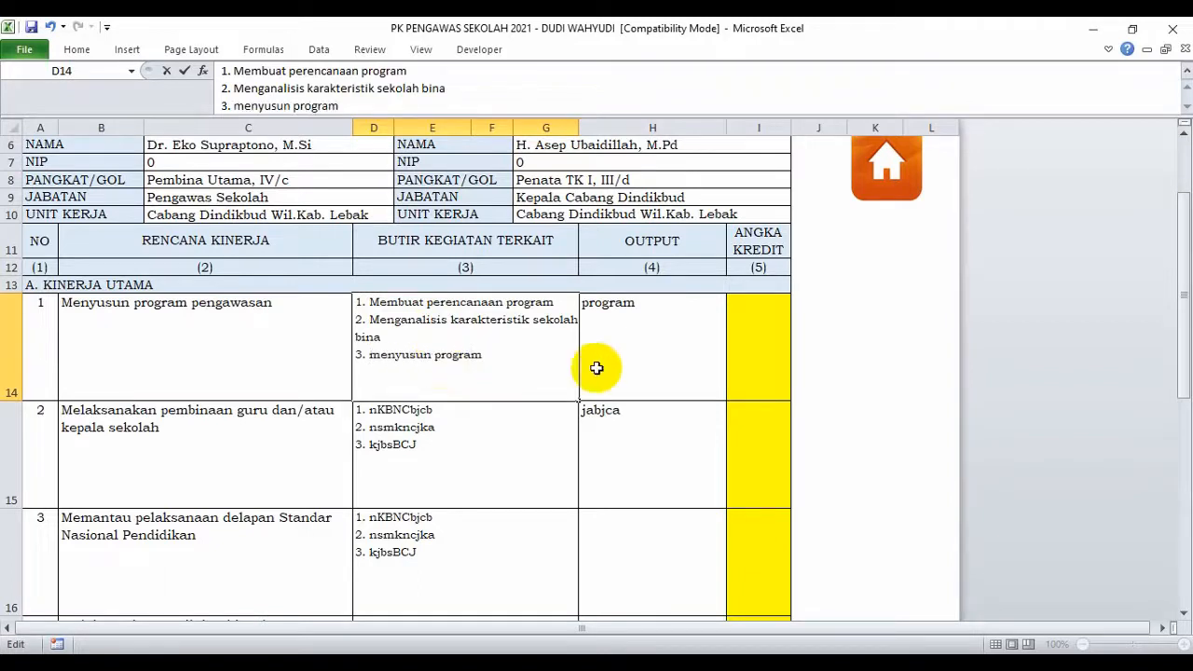
pyautogui.click(706, 469)
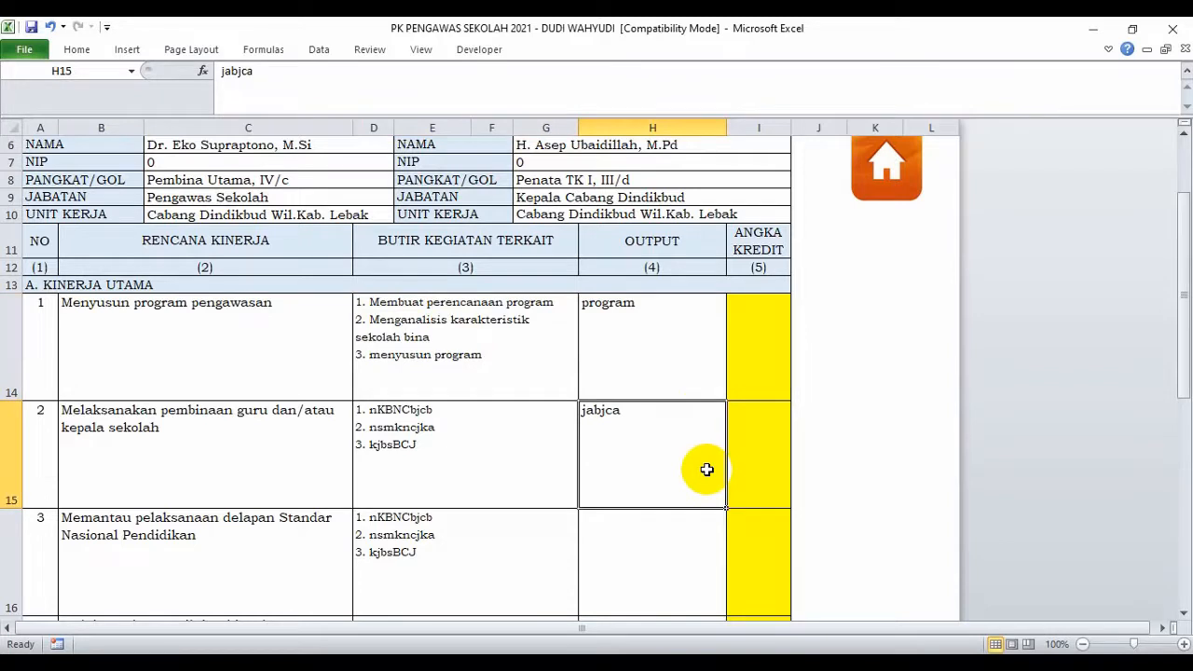
# Step: Look through the Butir Kegiatan Terkait entries from "Melaksanakan pembinaan guru" to row 7, returning to the first Kinerja Utama row
pyautogui.click(217, 427)
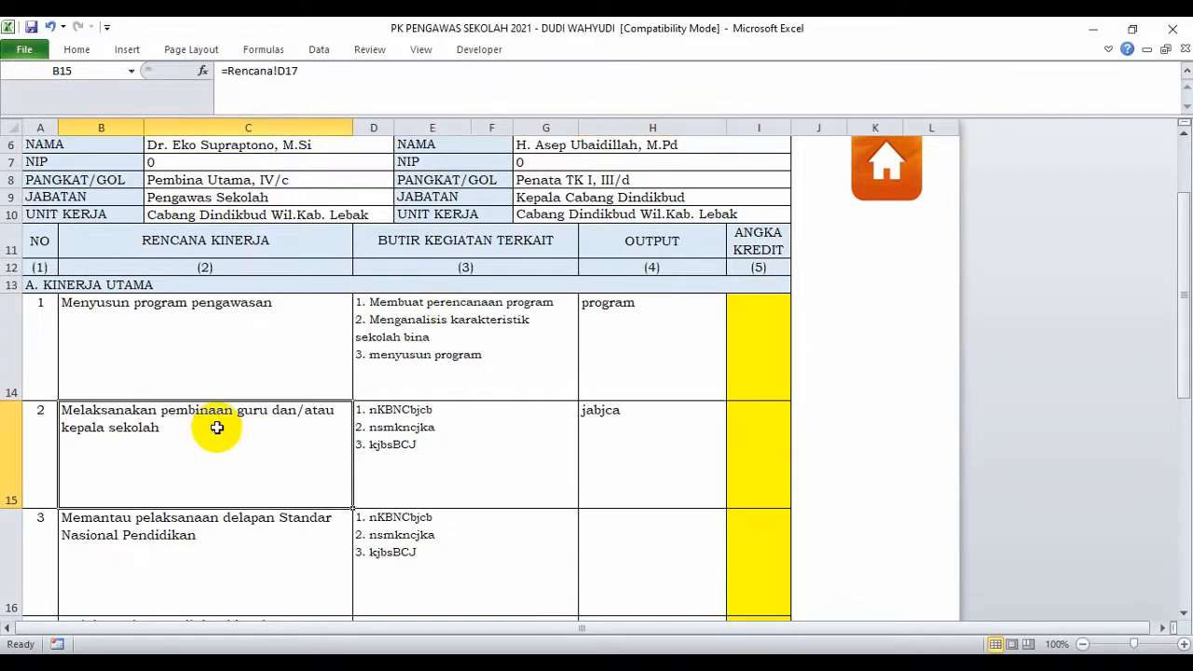
pyautogui.click(399, 438)
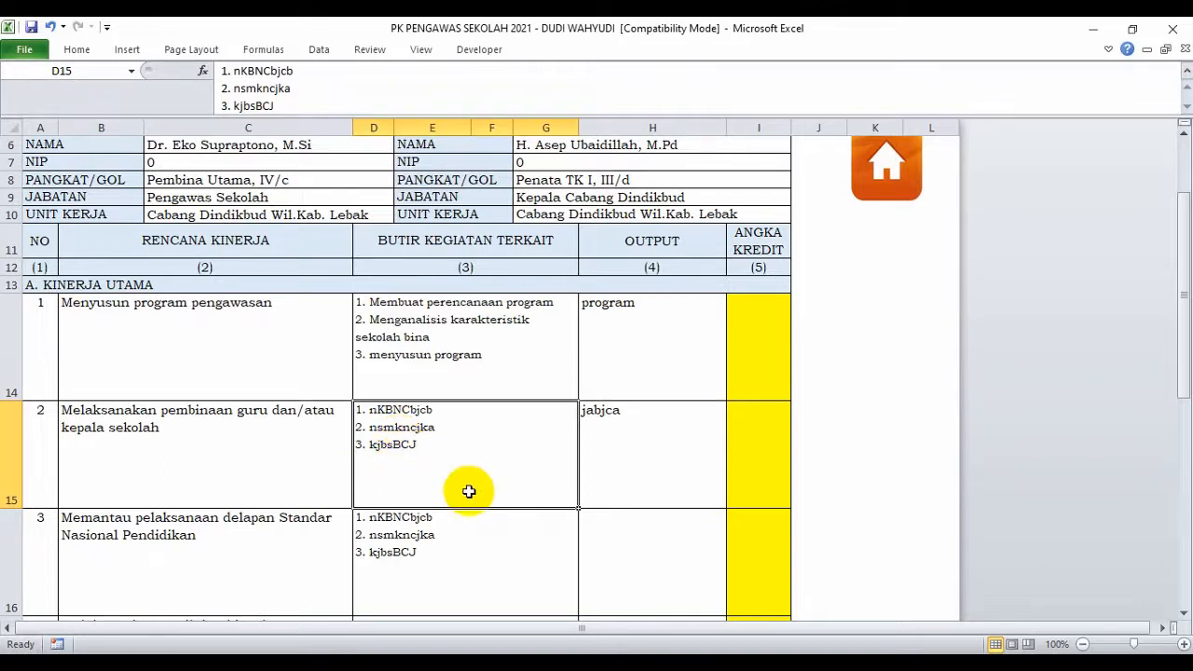
pyautogui.press('Down')
pyautogui.press('Down')
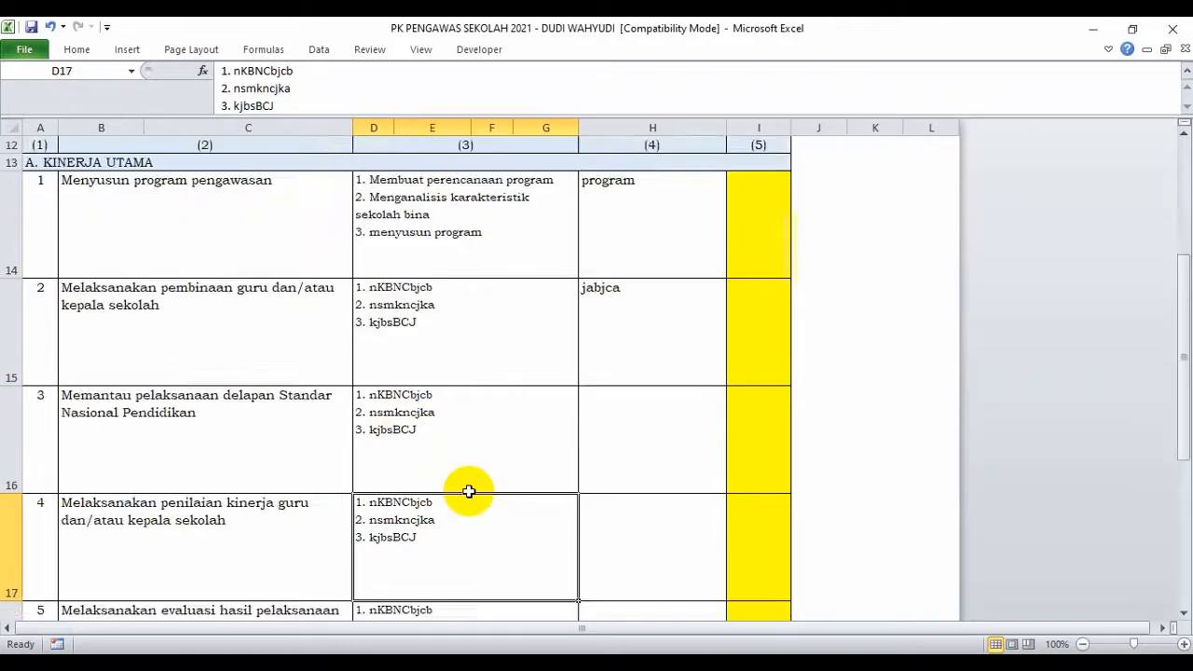
pyautogui.press('Down')
pyautogui.press('Down')
pyautogui.press('Down')
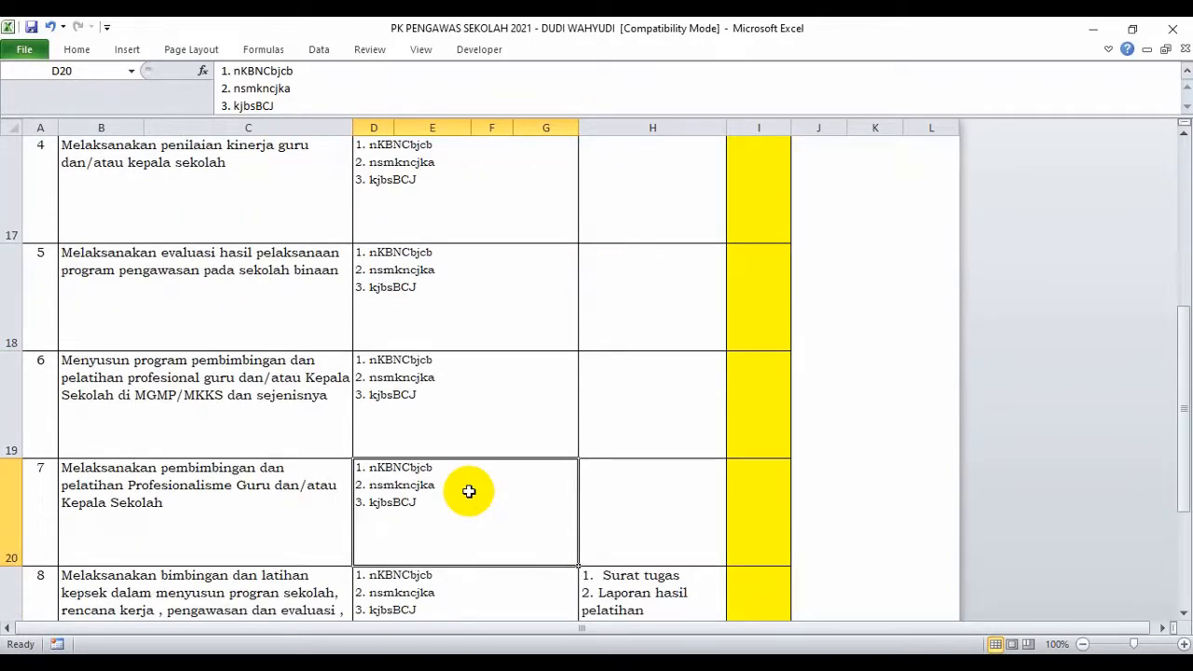
pyautogui.press('Up')
pyautogui.press('Up')
pyautogui.press('Up')
pyautogui.press('Up')
pyautogui.press('Up')
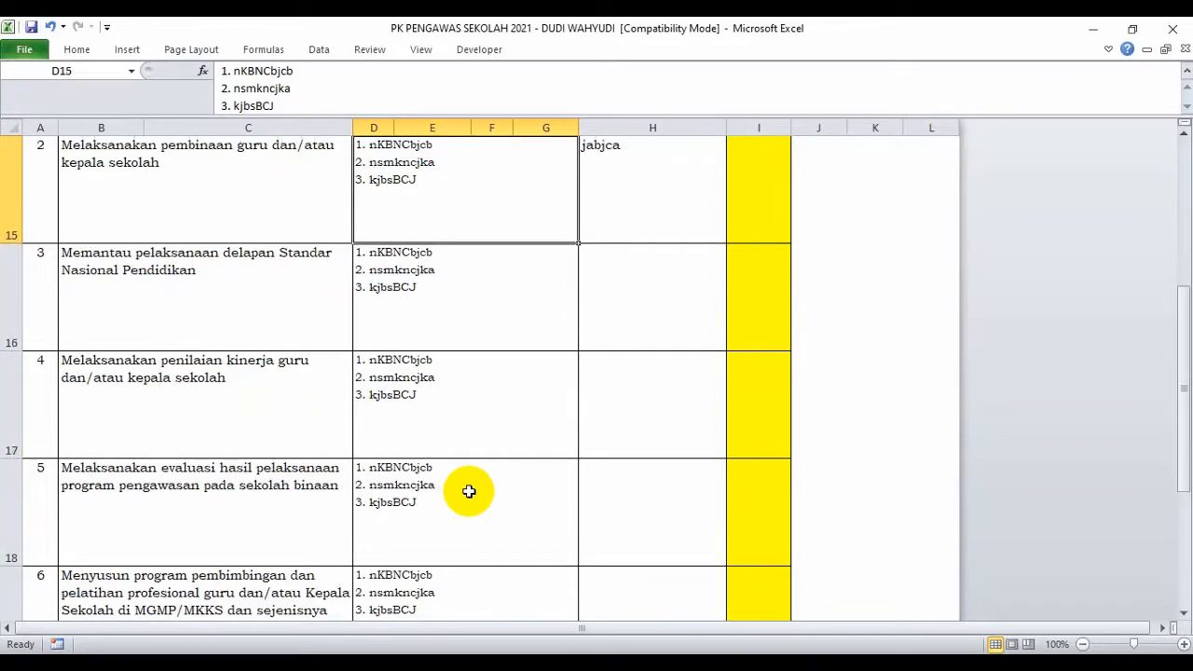
pyautogui.press('Up')
pyautogui.press('Up')
pyautogui.press('Up')
pyautogui.press('Up')
pyautogui.press('Up')
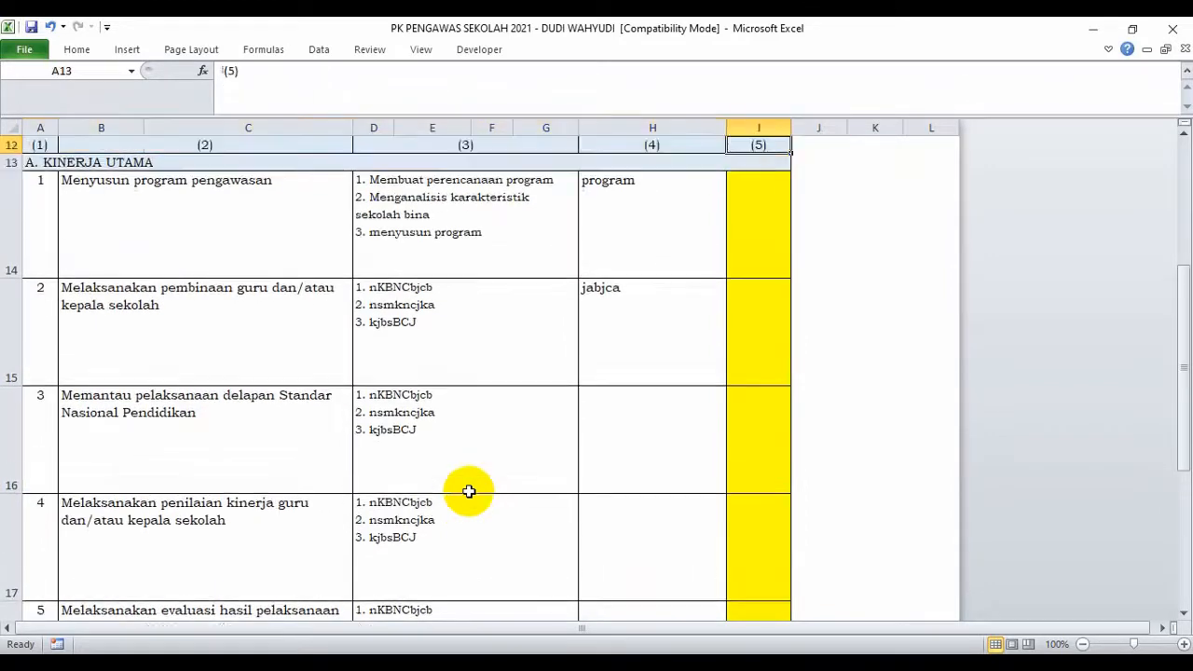
pyautogui.press('Down')
pyautogui.press('Down')
pyautogui.press('Down')
pyautogui.press('Down')
pyautogui.press('Down')
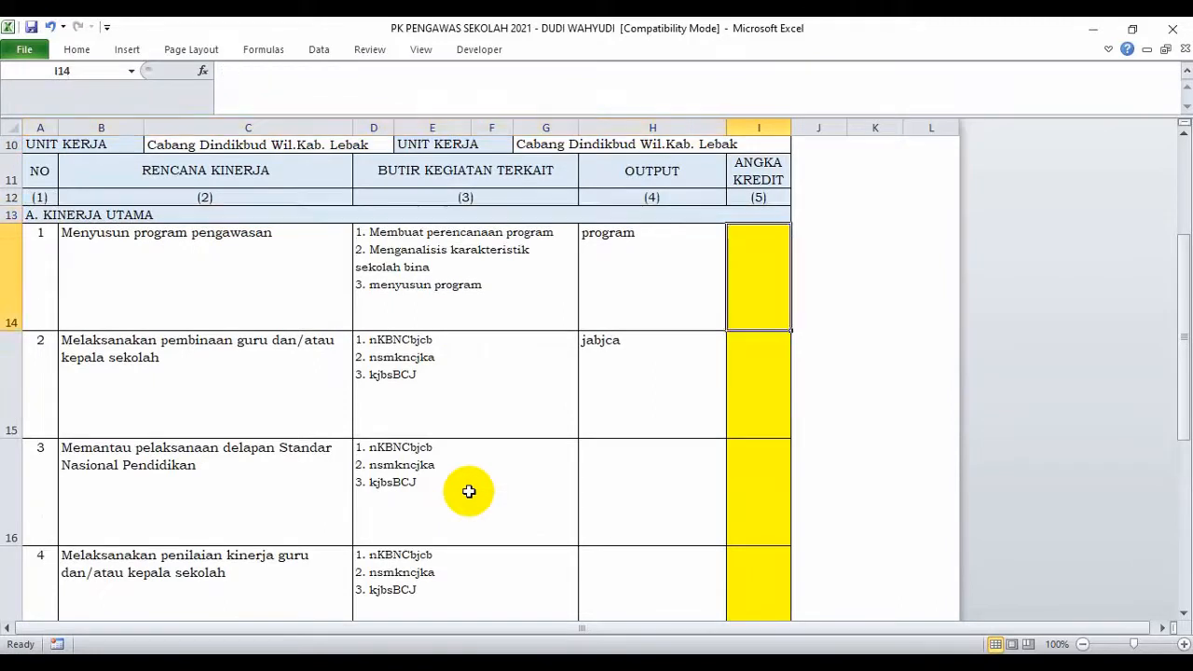
# Step: Set the Output in H15 for "Melaksanakan pembinaan guru dan/atau kepala sekolah" to "laporan"
pyautogui.click(680, 271)
pyautogui.click(631, 381)
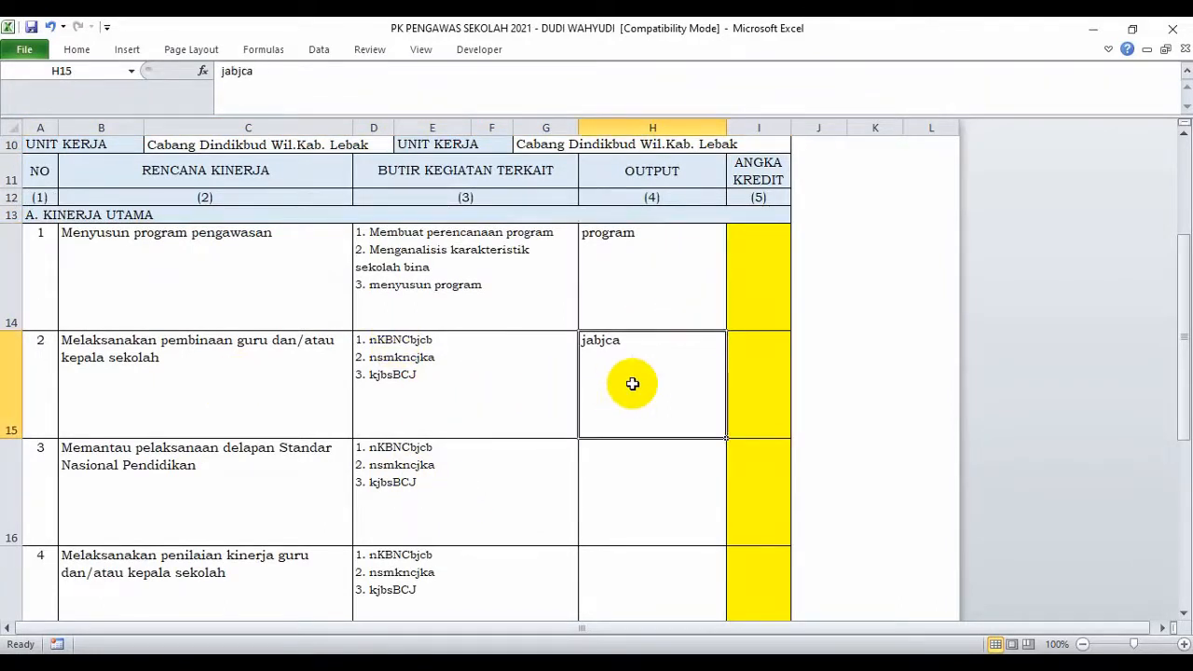
pyautogui.write('1')
pyautogui.write('aporan')
pyautogui.press('Return')
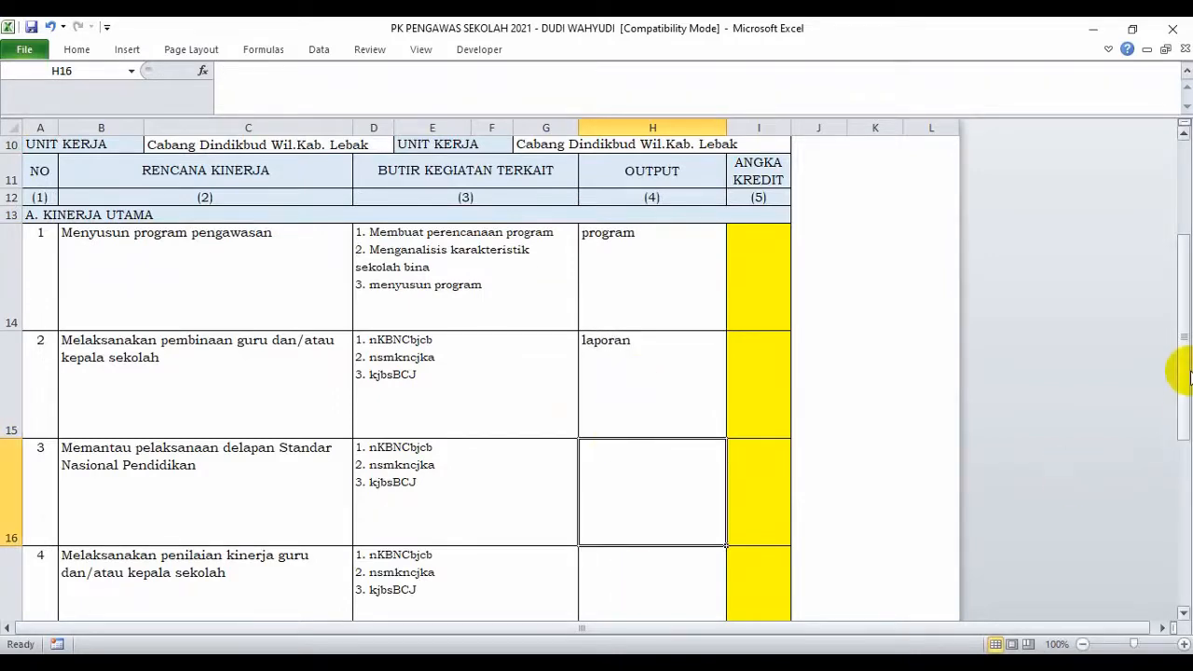
# Step: Reopen the RENCANA sheet through the home menu sheet and check the target units for "Menyusun program pengawasan"
pyautogui.moveTo(1180, 371); pyautogui.dragTo(1173, 300)
pyautogui.click(909, 224)
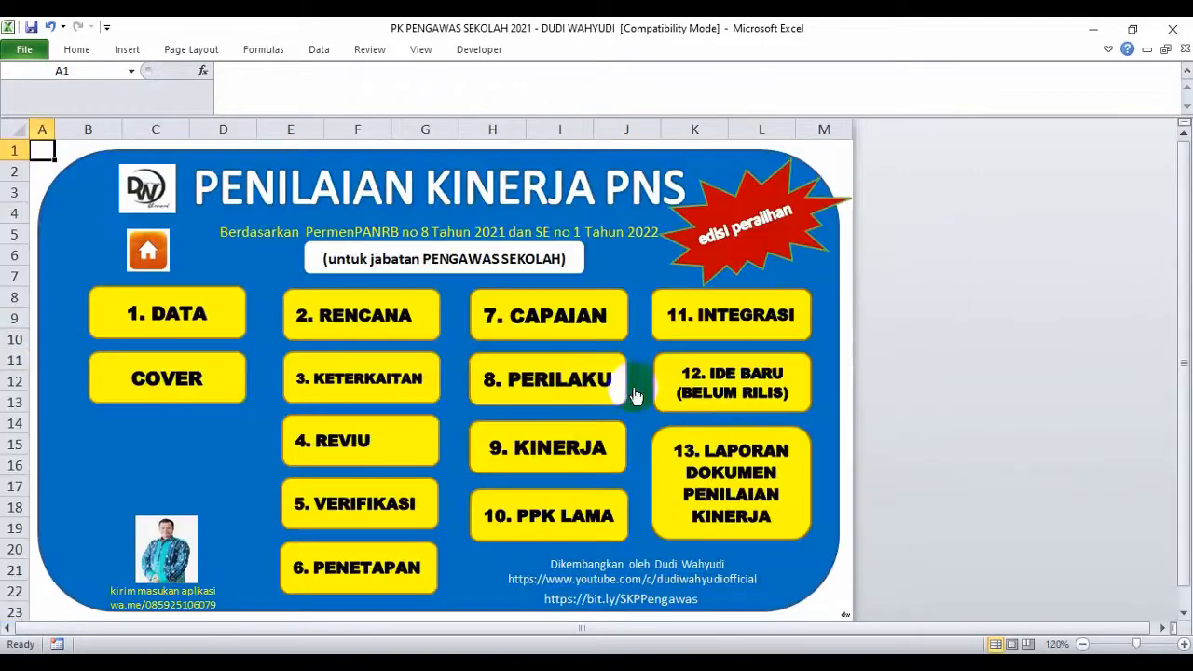
pyautogui.click(413, 318)
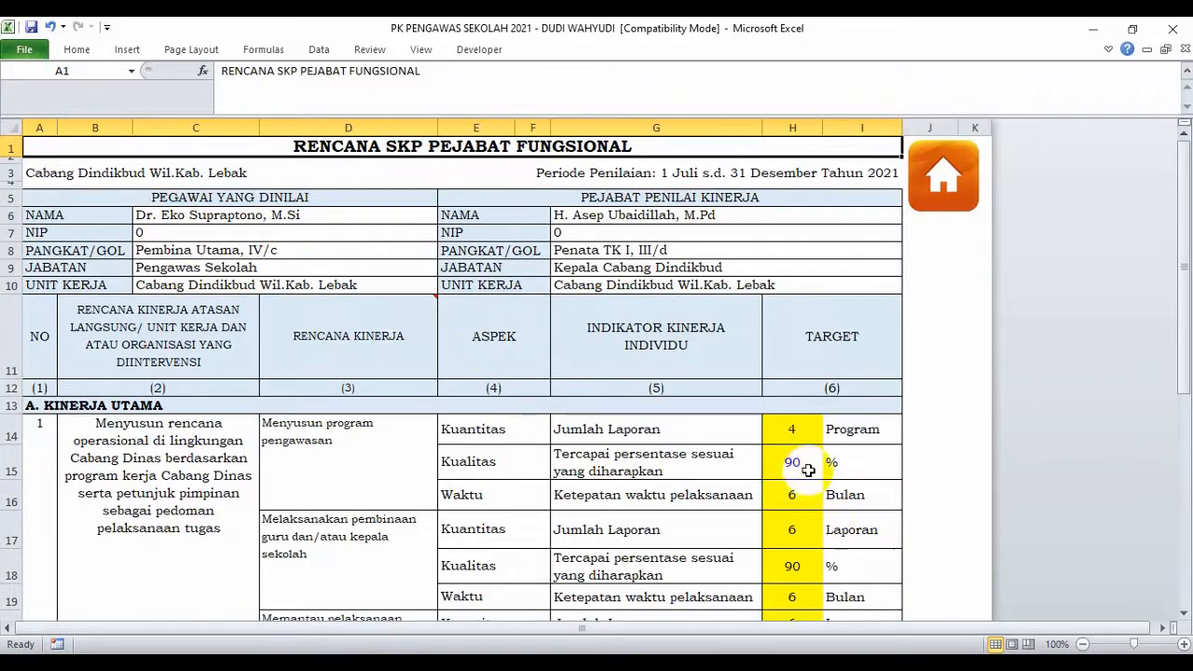
pyautogui.click(847, 430)
pyautogui.click(858, 500)
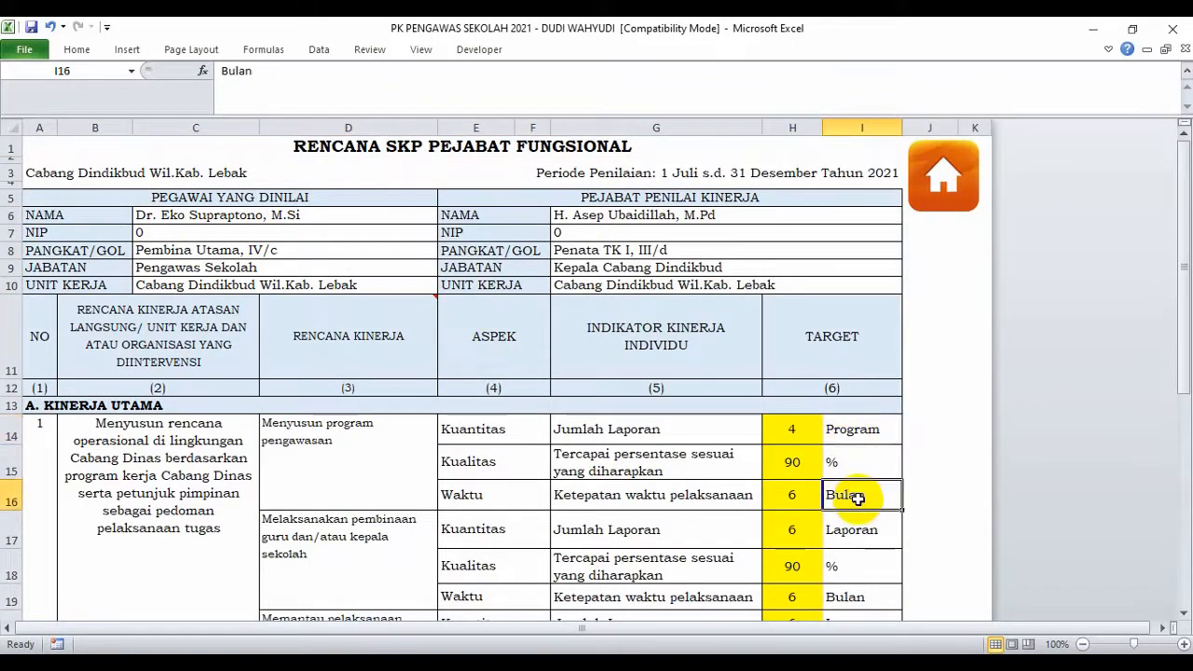
# Step: Look through the target units in column I of the RENCANA sheet down to row 33, returning to the unit in I14
pyautogui.press('Down')
pyautogui.press('Down')
pyautogui.press('Down')
pyautogui.press('Down')
pyautogui.press('Up')
pyautogui.press('Up')
pyautogui.press('Up')
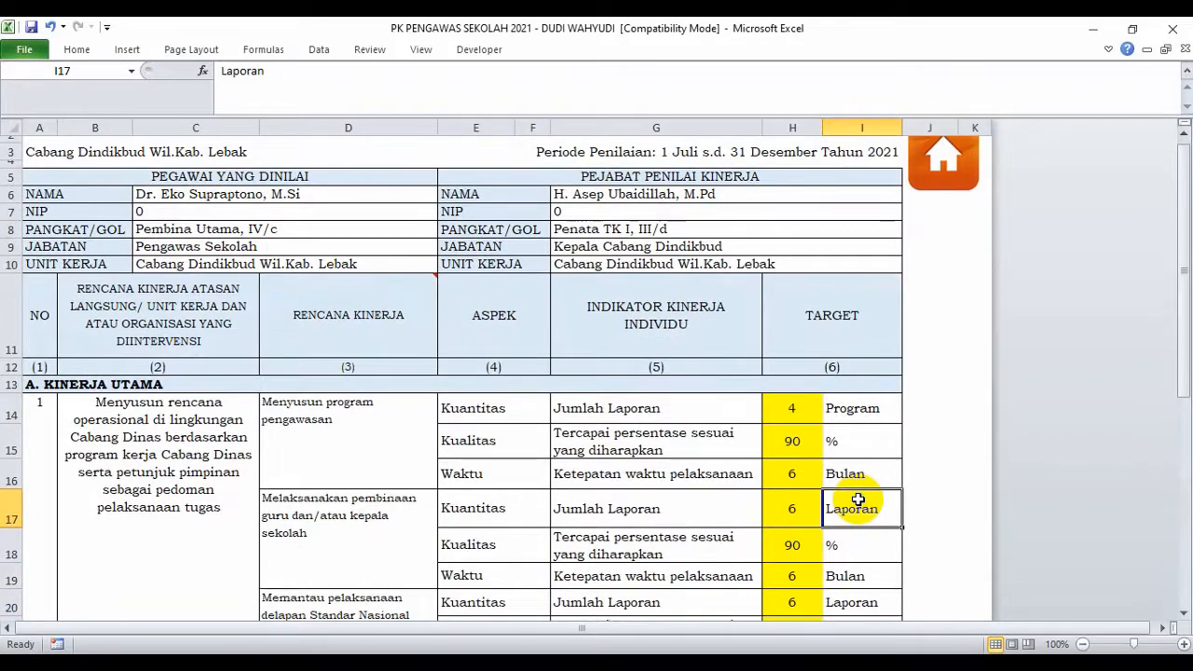
pyautogui.press('Down')
pyautogui.press('Down')
pyautogui.press('Down')
pyautogui.press('Down')
pyautogui.press('Down')
pyautogui.press('Down')
pyautogui.press('Down')
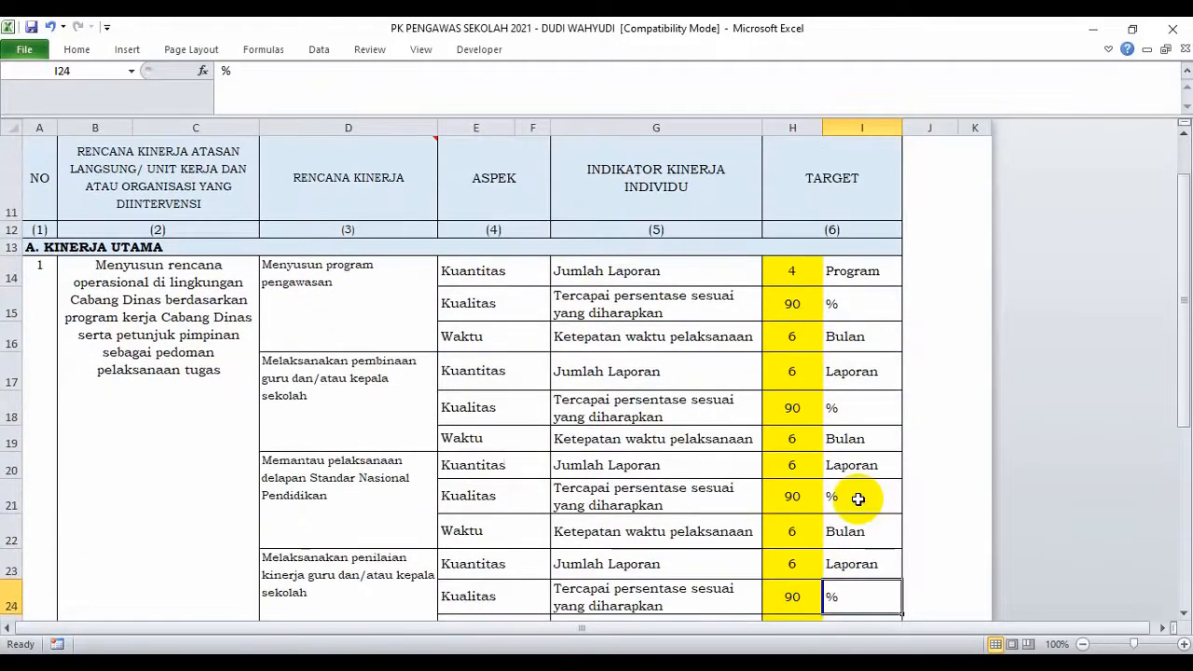
pyautogui.press('Down')
pyautogui.press('Down')
pyautogui.press('Down')
pyautogui.press('Down')
pyautogui.press('Down')
pyautogui.press('Down')
pyautogui.press('Down')
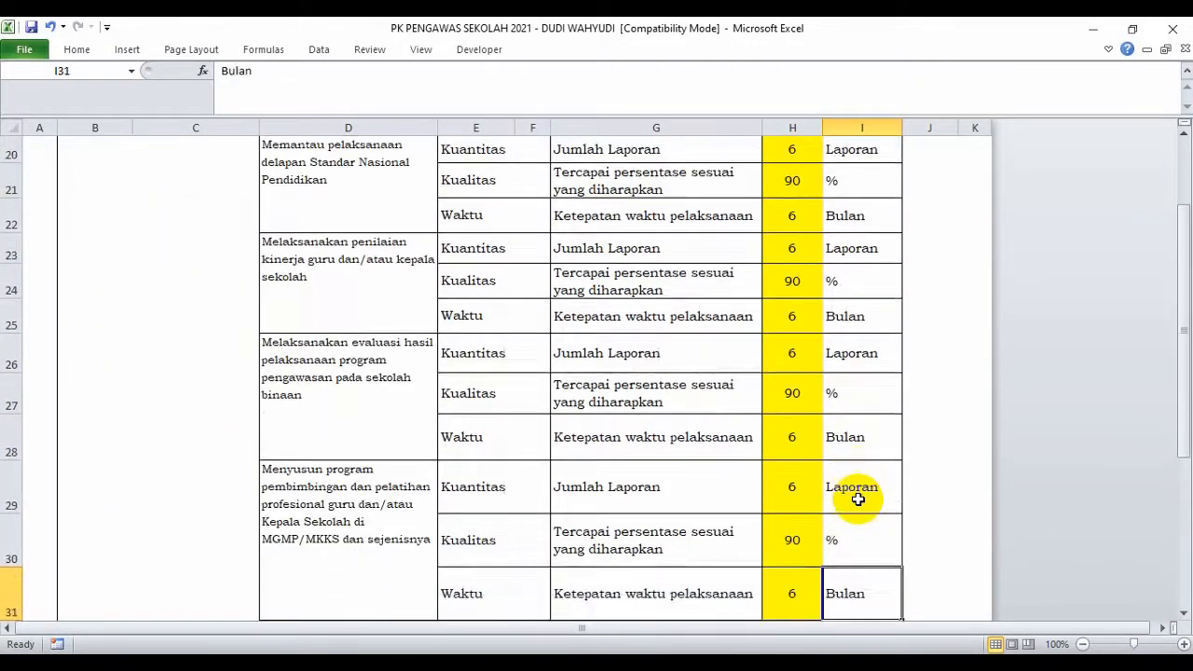
pyautogui.press('Down')
pyautogui.press('Down')
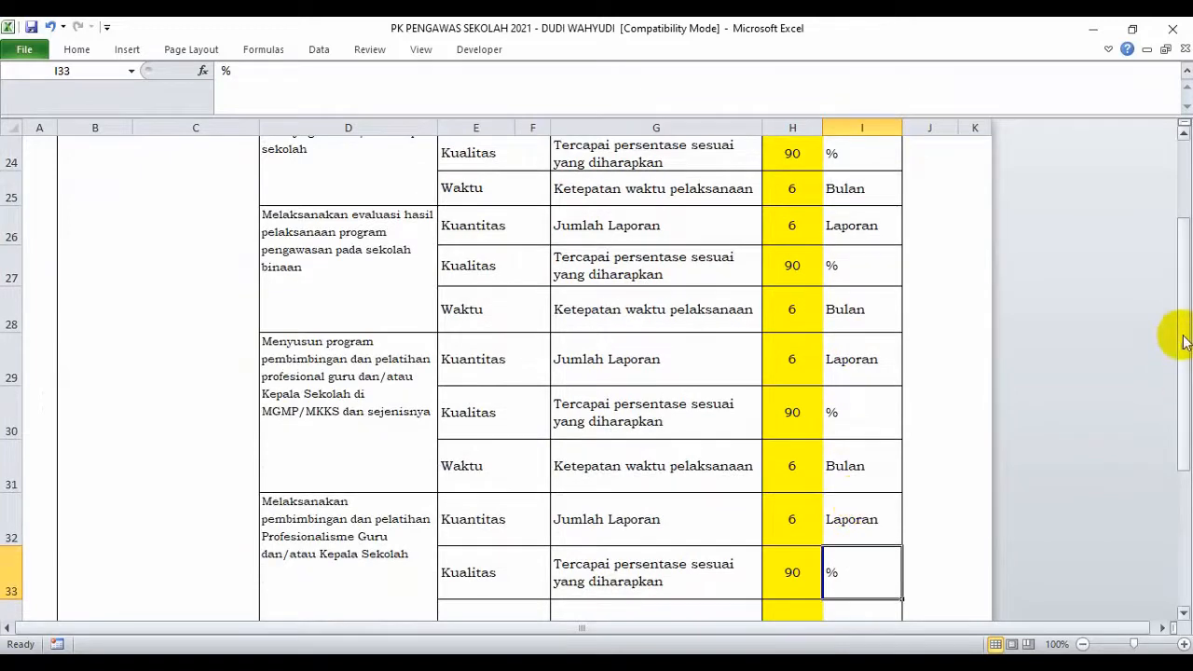
pyautogui.moveTo(1180, 333); pyautogui.dragTo(1180, 272)
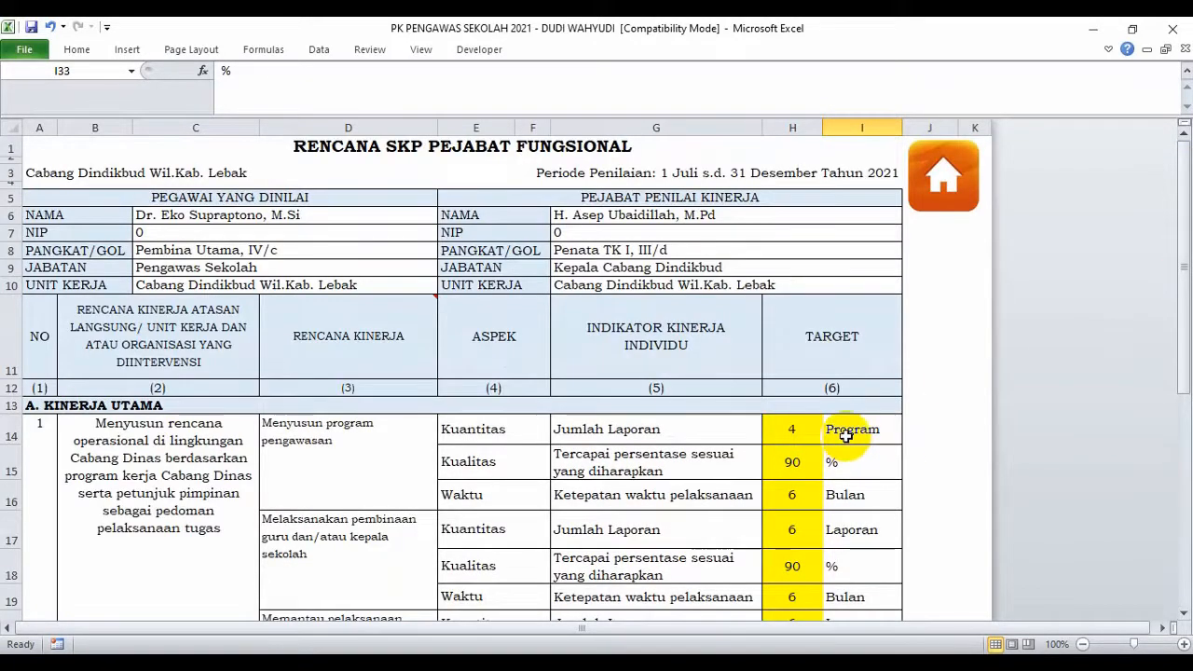
pyautogui.click(852, 431)
# Step: Reopen the KETERKAITAN sheet through the home menu sheet and look through the Output column down to the signature block, returning to cell A1
pyautogui.click(942, 181)
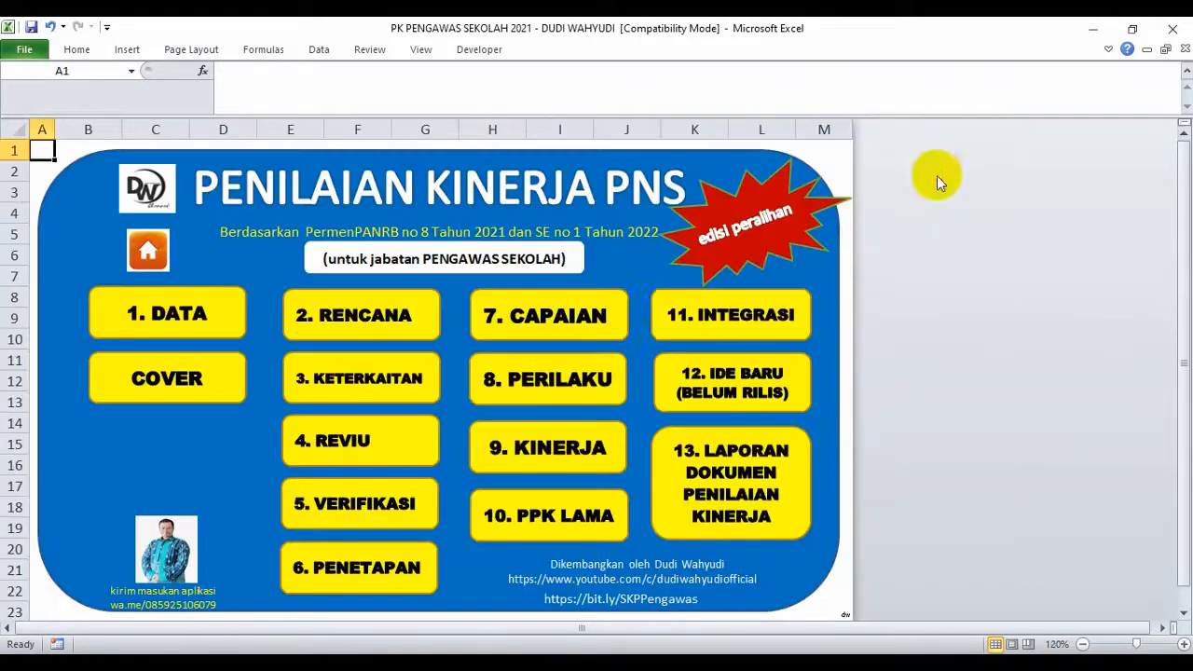
pyautogui.click(401, 379)
pyautogui.click(649, 543)
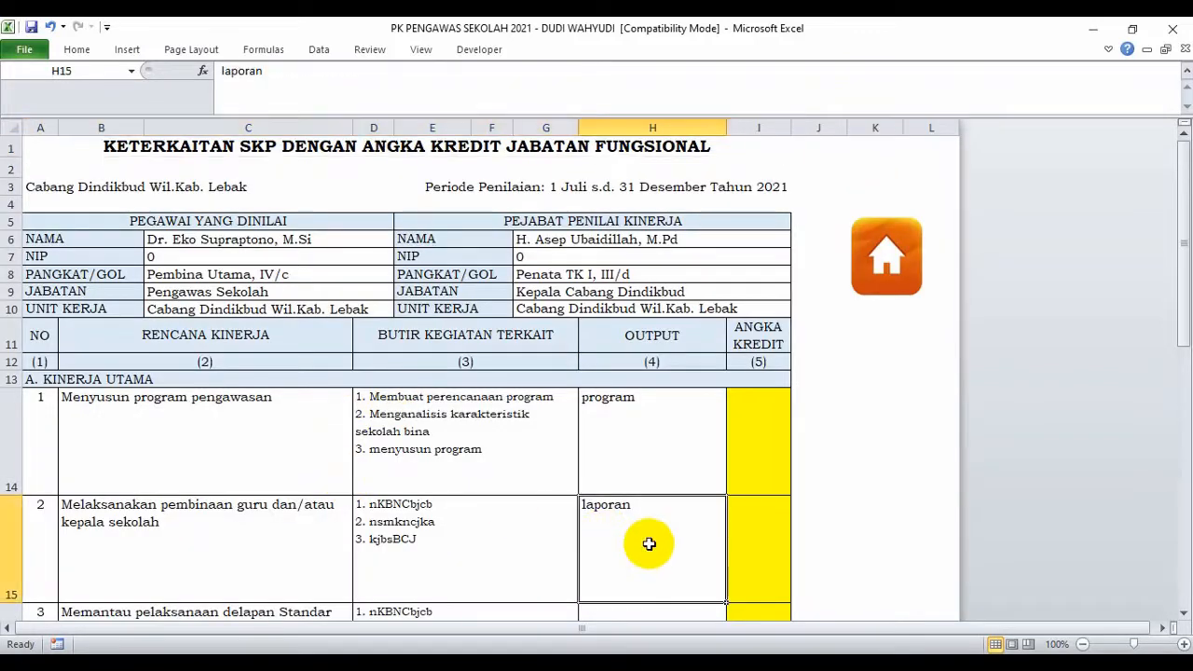
pyautogui.press('Down')
pyautogui.press('Down')
pyautogui.press('Down')
pyautogui.press('Down')
pyautogui.press('Down')
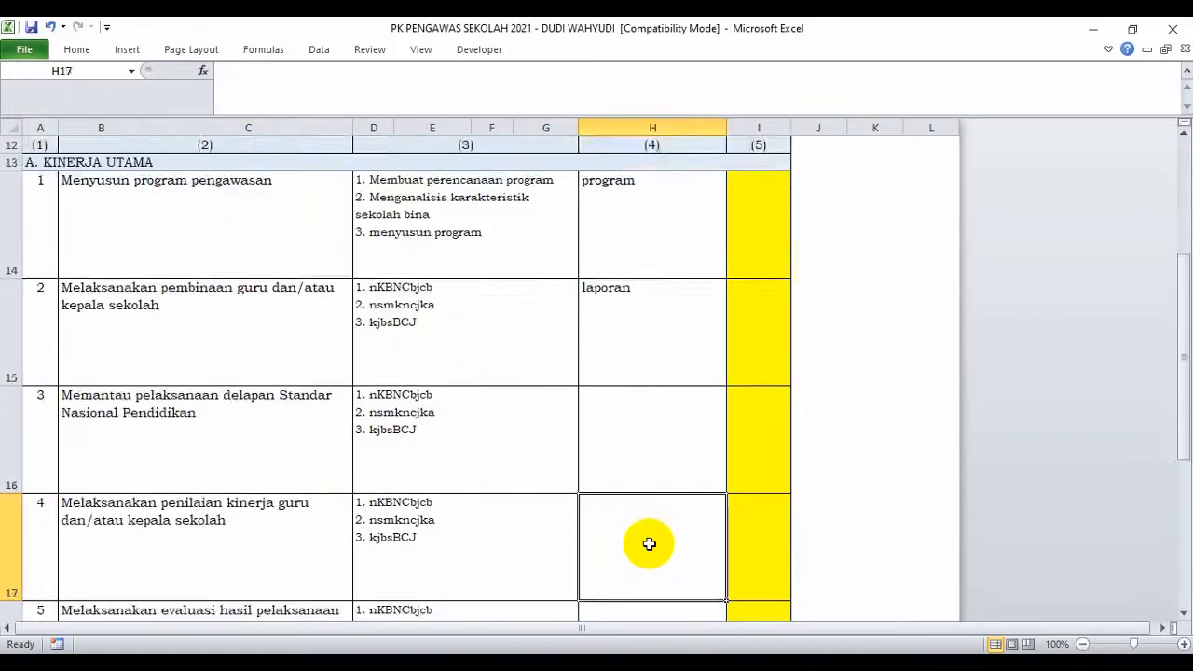
pyautogui.press('Down')
pyautogui.press('Down')
pyautogui.press('Down')
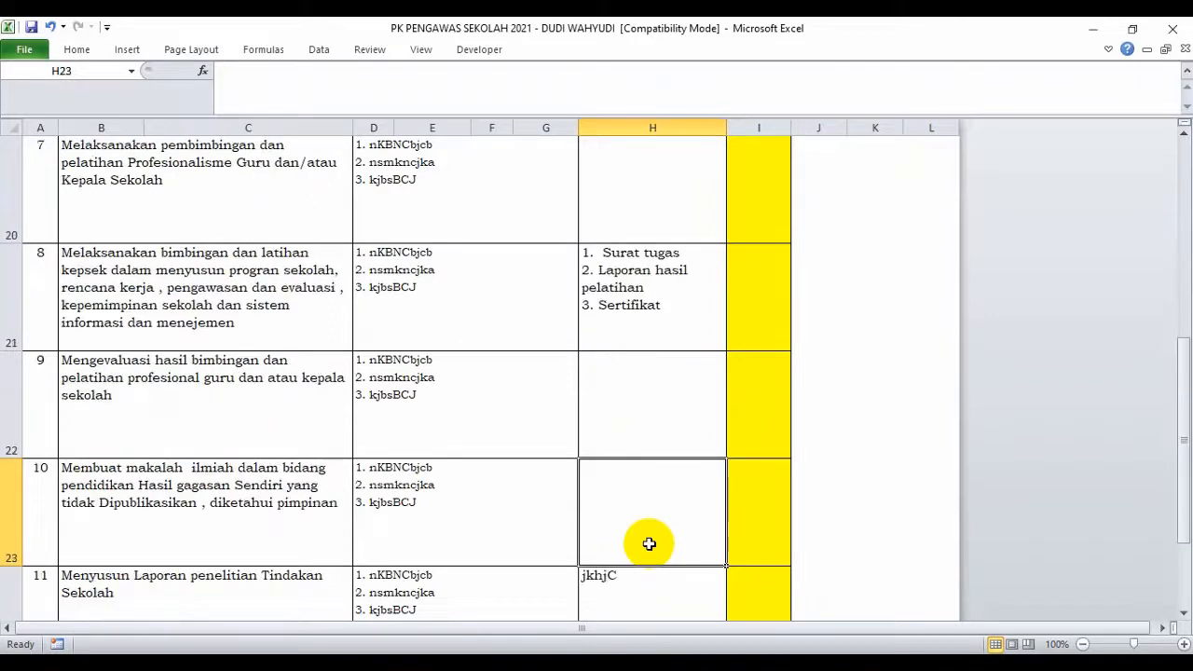
pyautogui.press('Up')
pyautogui.press('Up')
pyautogui.press('Up')
pyautogui.press('Down')
pyautogui.press('Down')
pyautogui.press('Down')
pyautogui.press('Down')
pyautogui.press('Down')
pyautogui.press('Down')
pyautogui.press('Down')
pyautogui.press('Down')
pyautogui.press('Down')
pyautogui.press('Down')
pyautogui.press('Down')
pyautogui.press('Down')
pyautogui.press('Down')
pyautogui.press('Down')
pyautogui.press('Down')
pyautogui.press('Down')
pyautogui.press('Down')
pyautogui.press('Down')
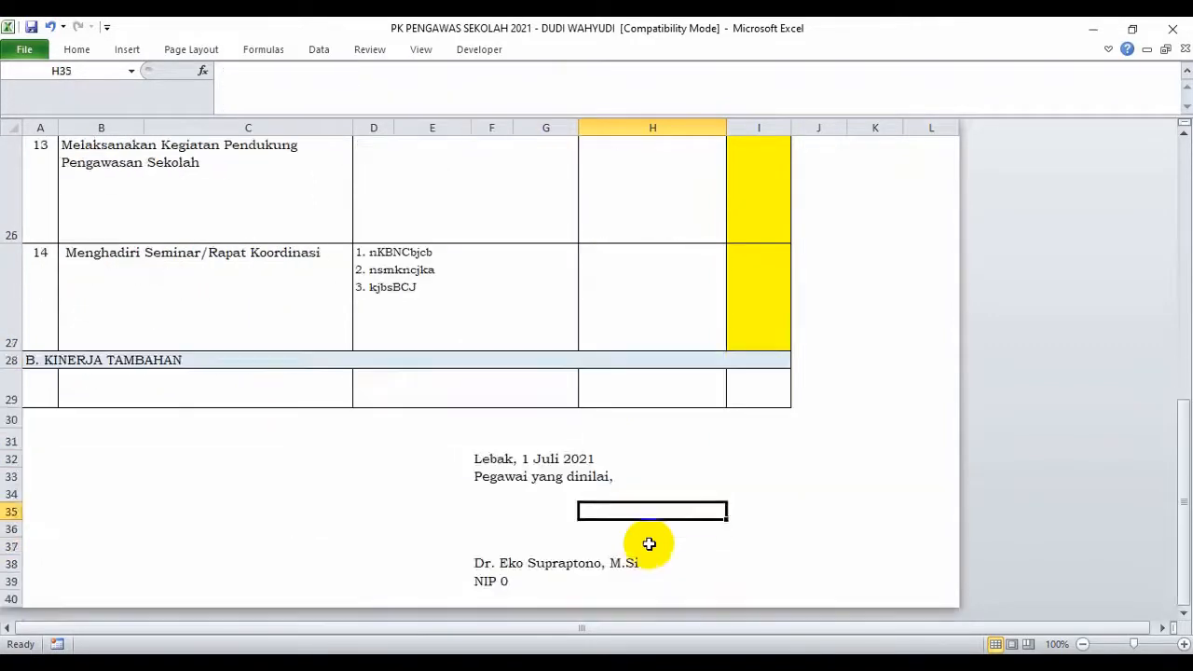
pyautogui.press('Up')
pyautogui.press('Up')
pyautogui.press('Up')
pyautogui.press('Up')
pyautogui.press('Up')
pyautogui.press('Up')
pyautogui.press('Up')
pyautogui.press('Up')
pyautogui.press('Up')
pyautogui.press('Up')
pyautogui.press('Up')
pyautogui.press('Up')
pyautogui.press('Up')
pyautogui.press('Up')
pyautogui.press('Up')
pyautogui.press('Up')
pyautogui.press('Up')
pyautogui.press('Up')
pyautogui.press('Up')
pyautogui.press('Up')
pyautogui.press('Up')
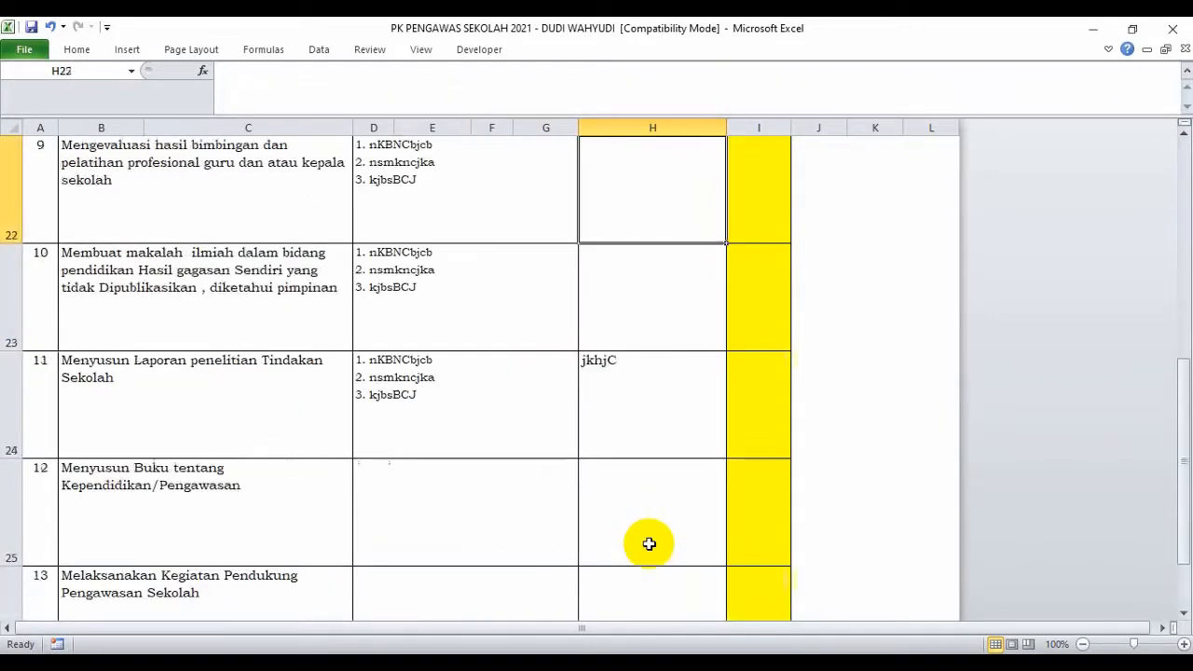
pyautogui.hotkey('ctrl', 'Home')
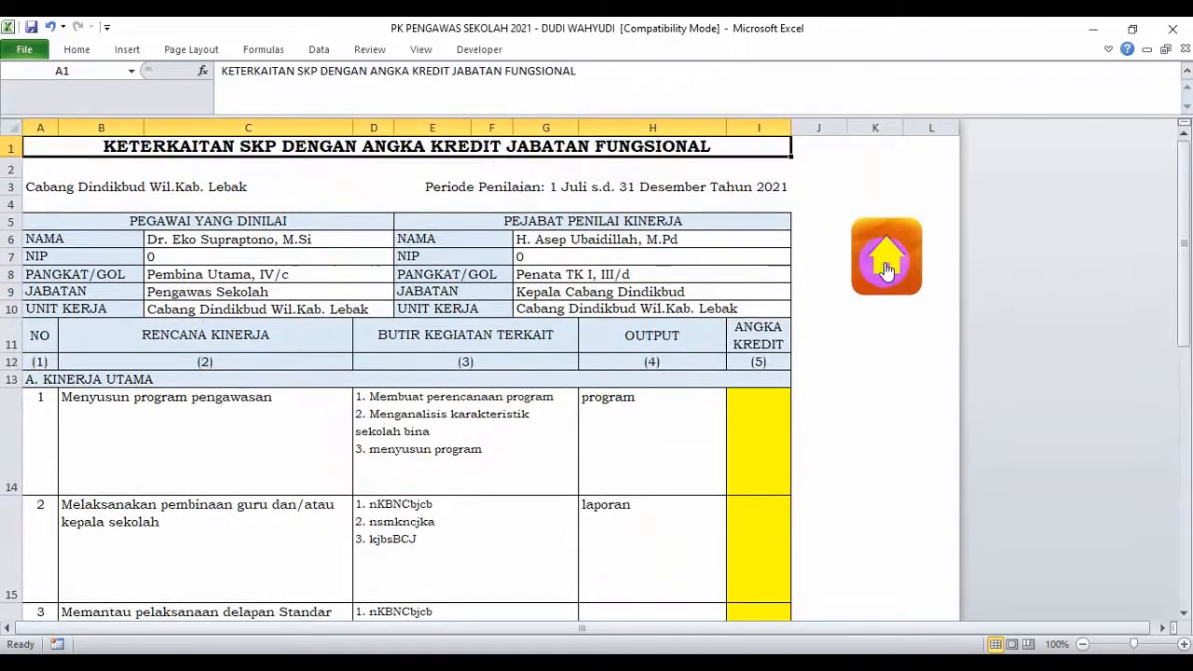
# Step: Open the REVIU sheet from the home menu sheet and review it to the signature block, checking the first Catatan Perbaikan cell
pyautogui.click(886, 259)
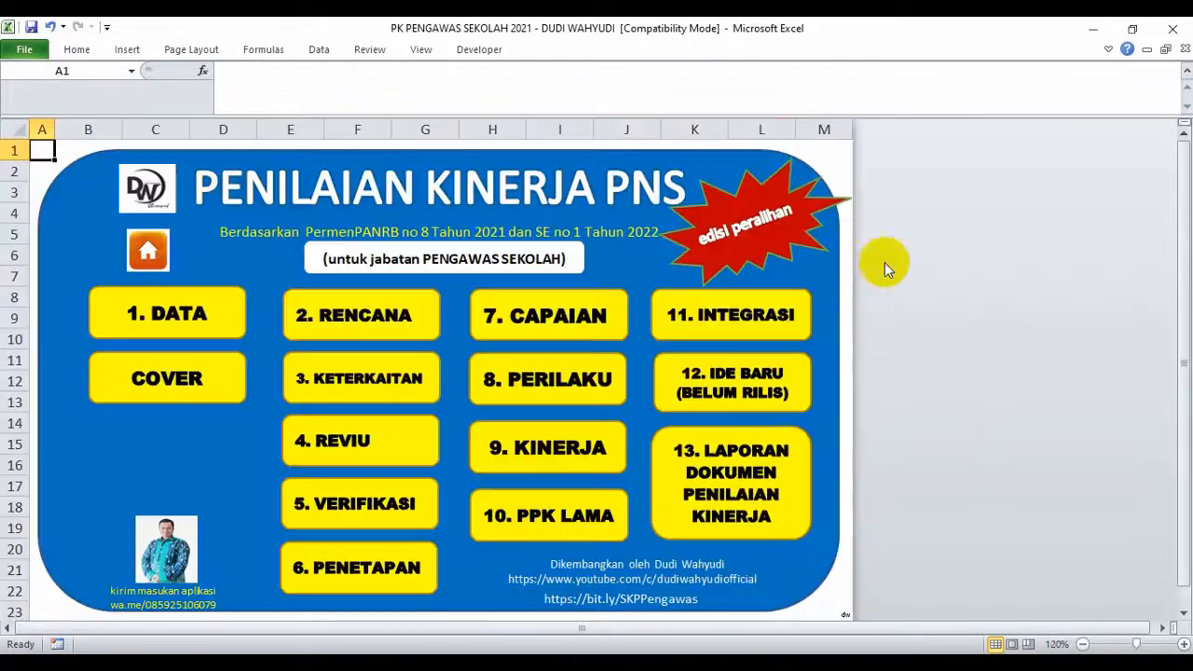
pyautogui.click(369, 429)
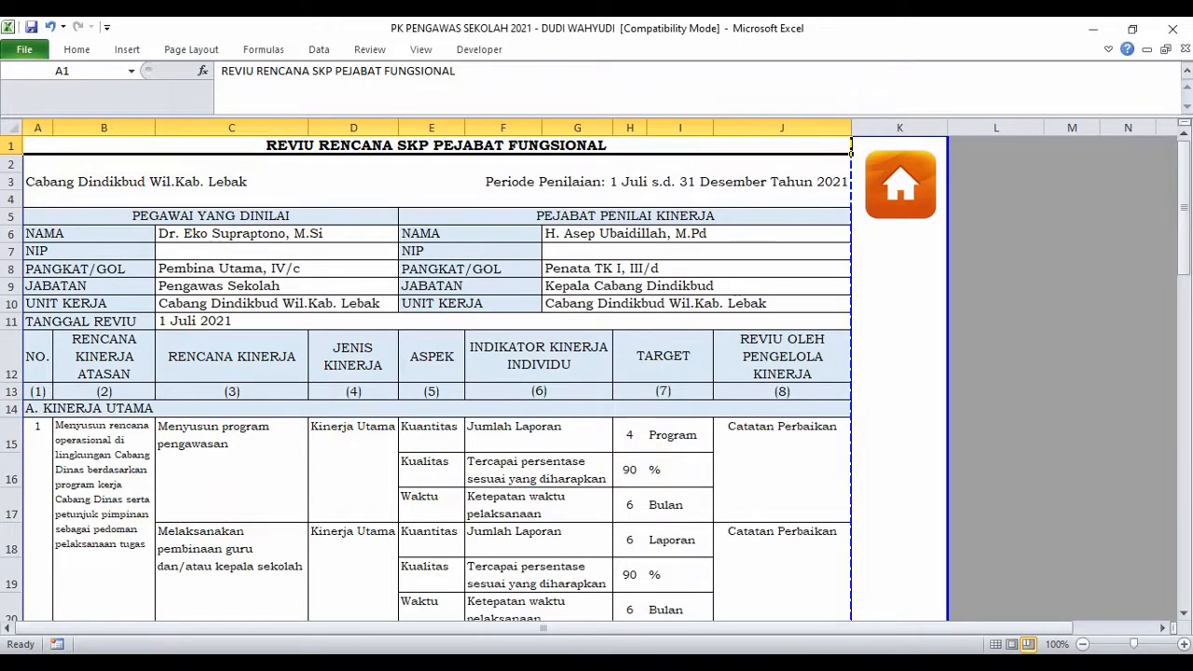
pyautogui.moveTo(1186, 207); pyautogui.dragTo(1161, 616)
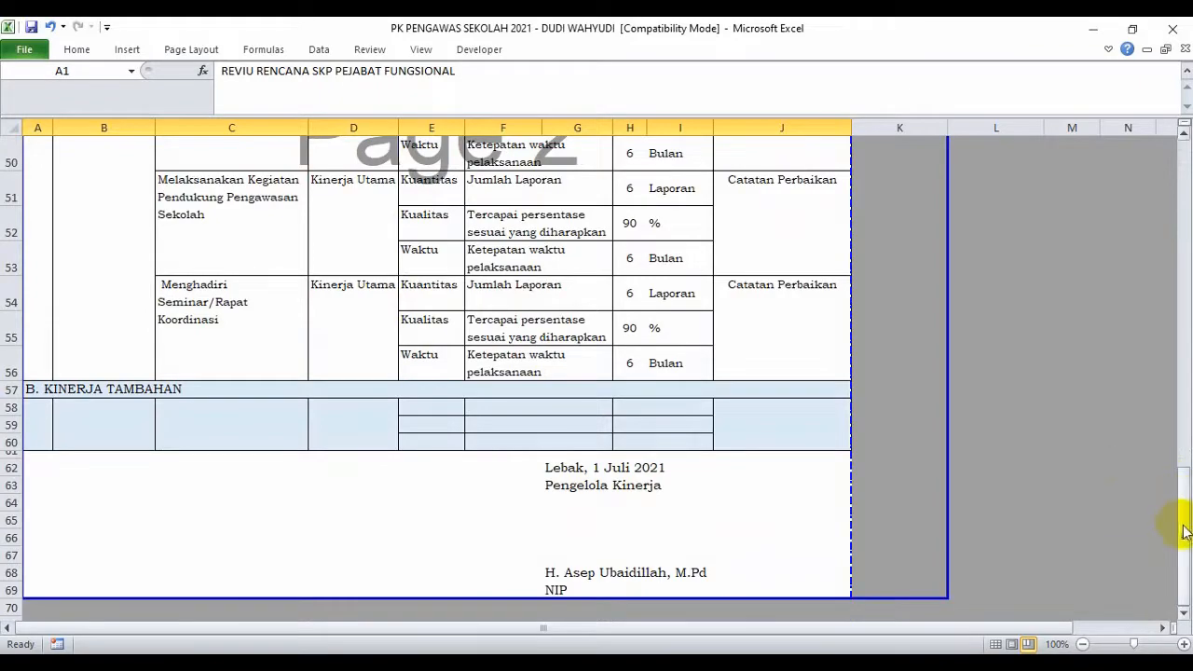
pyautogui.moveTo(1188, 528); pyautogui.dragTo(1189, 247)
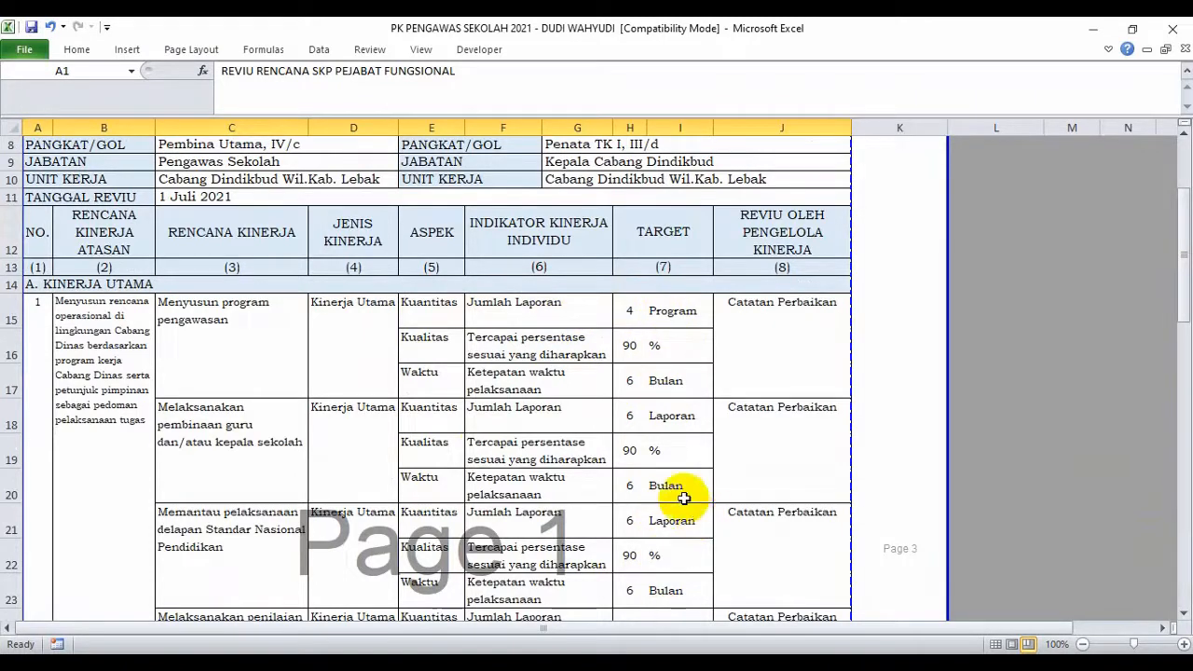
pyautogui.click(788, 362)
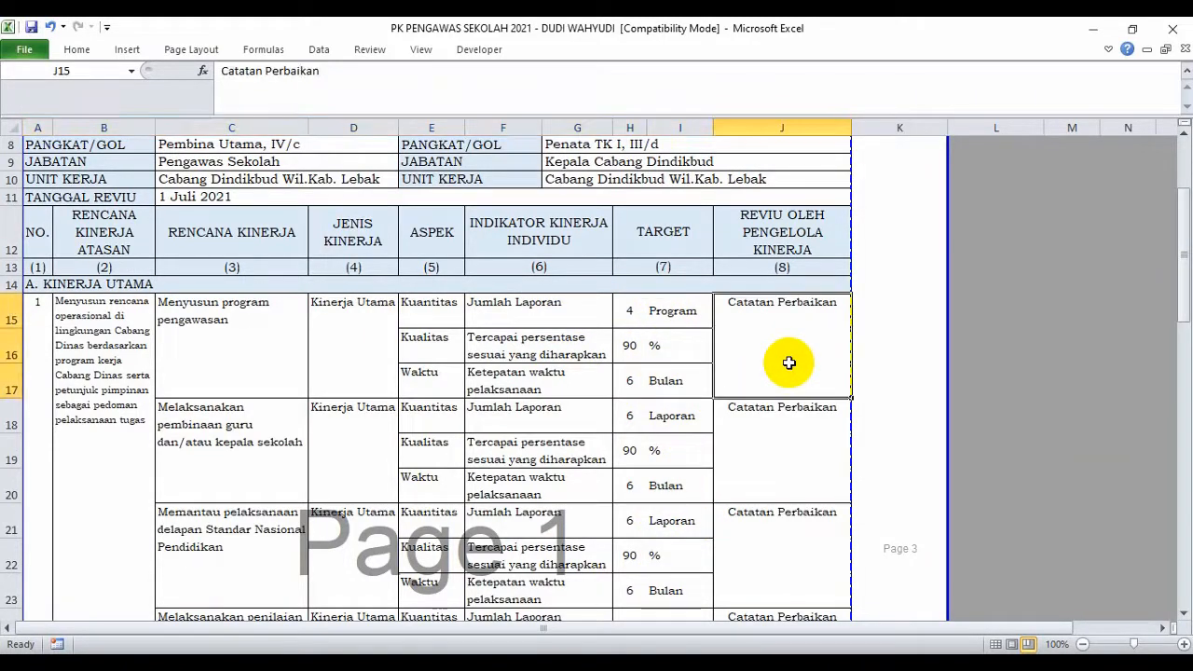
pyautogui.moveTo(1189, 270); pyautogui.dragTo(1177, 172)
# Step: Open the VERIFIKASI sheet from the home menu sheet and check the Indikator Kegiatan Terkait formulas in D14 and D15
pyautogui.click(935, 177)
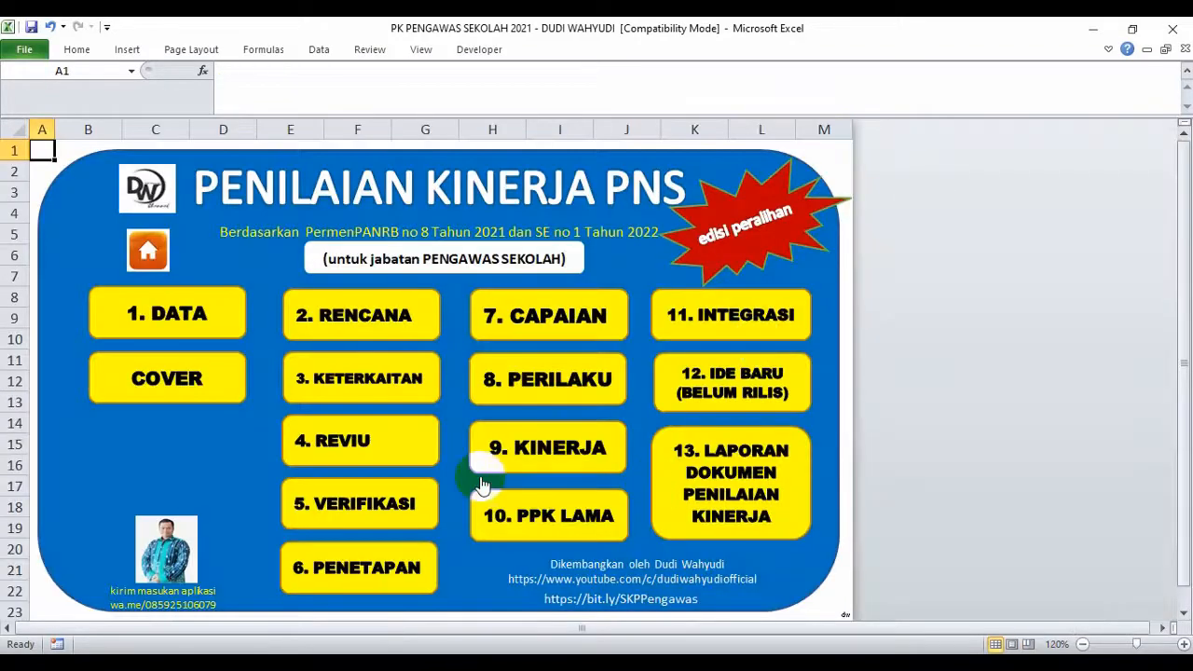
pyautogui.click(396, 504)
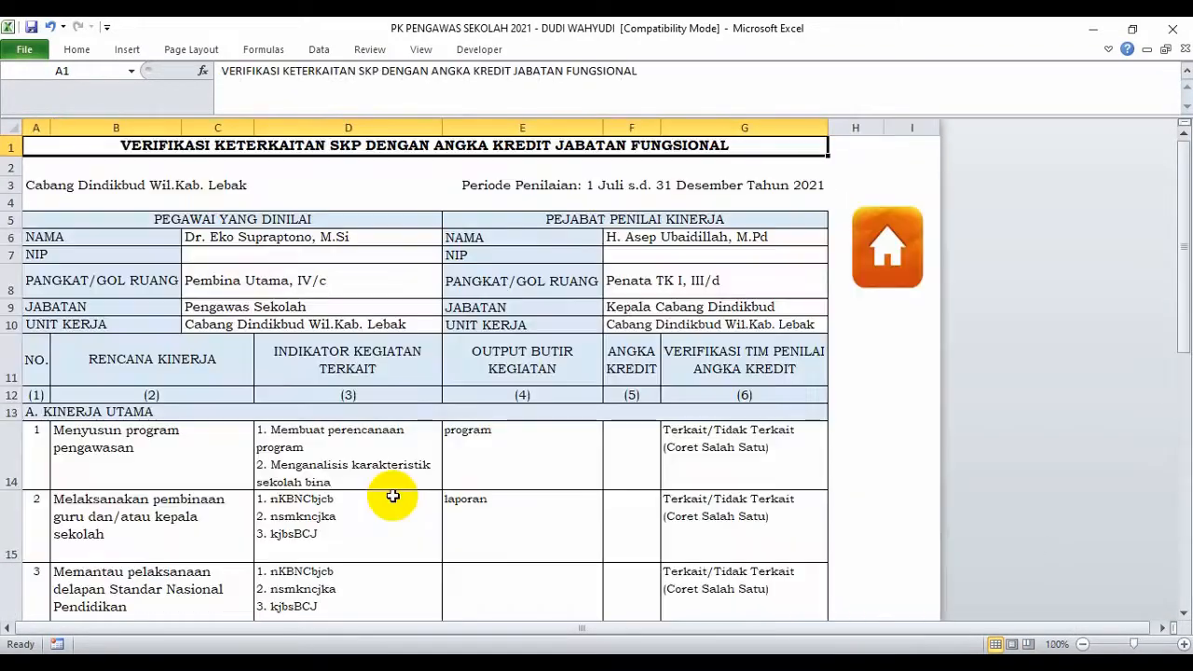
pyautogui.moveTo(1182, 233); pyautogui.dragTo(1183, 282)
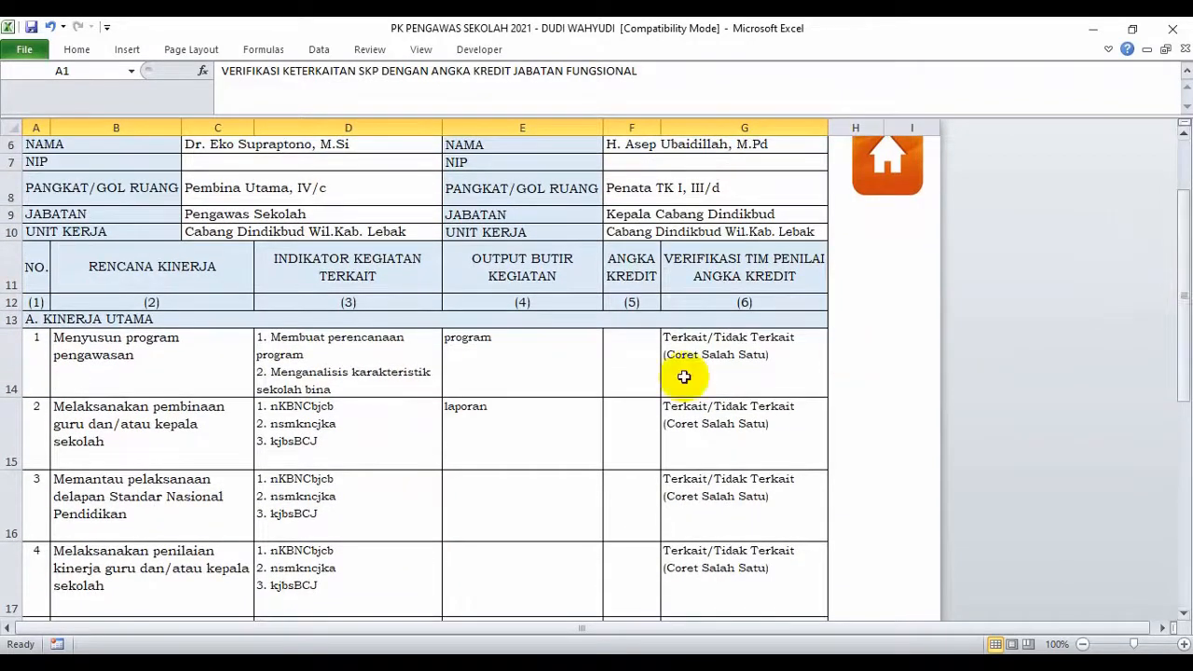
pyautogui.click(359, 371)
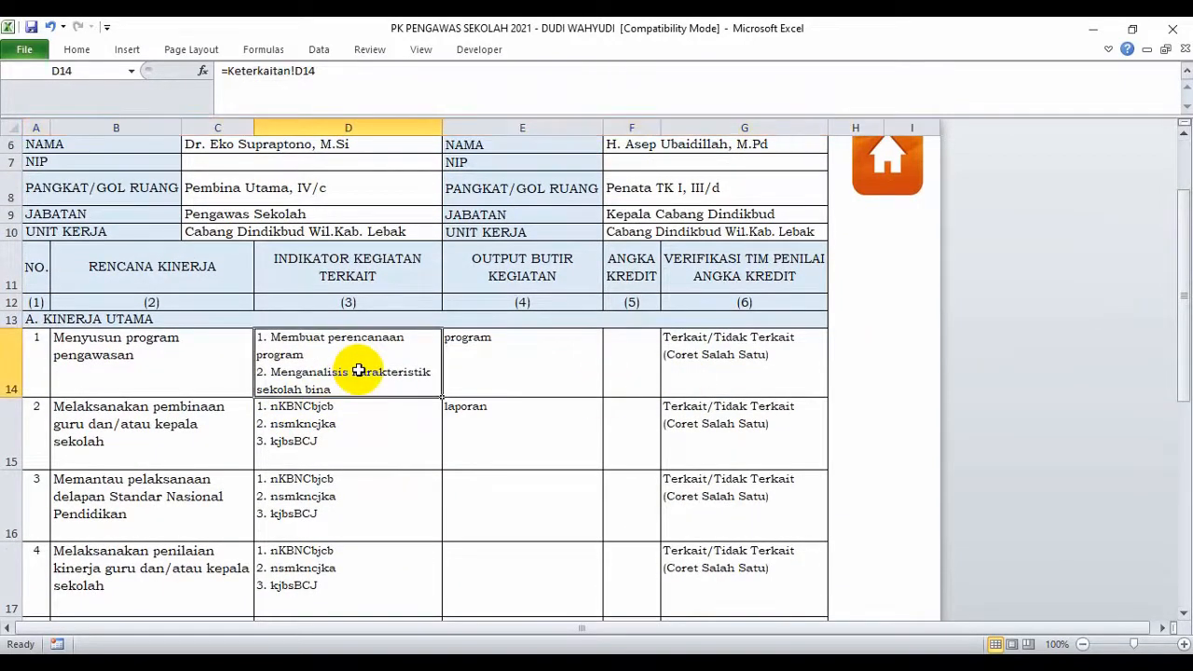
pyautogui.click(898, 193)
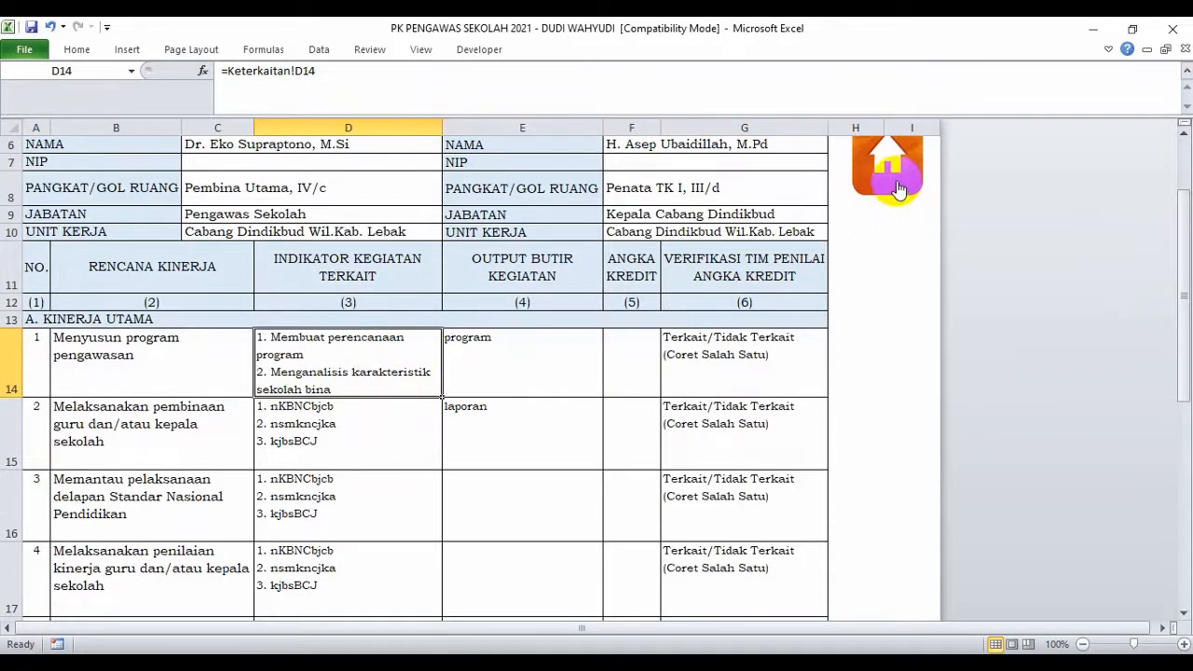
pyautogui.click(296, 450)
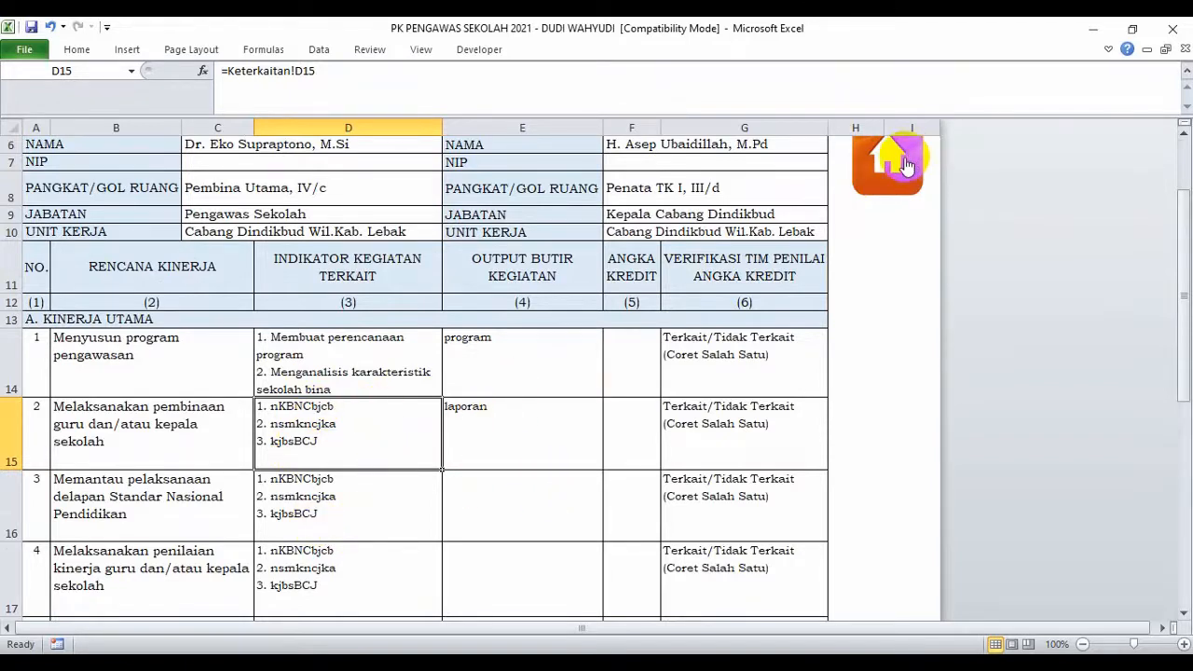
# Step: Open the PENETAPAN sheet from the home menu sheet and review it down to the signature block and back
pyautogui.click(904, 168)
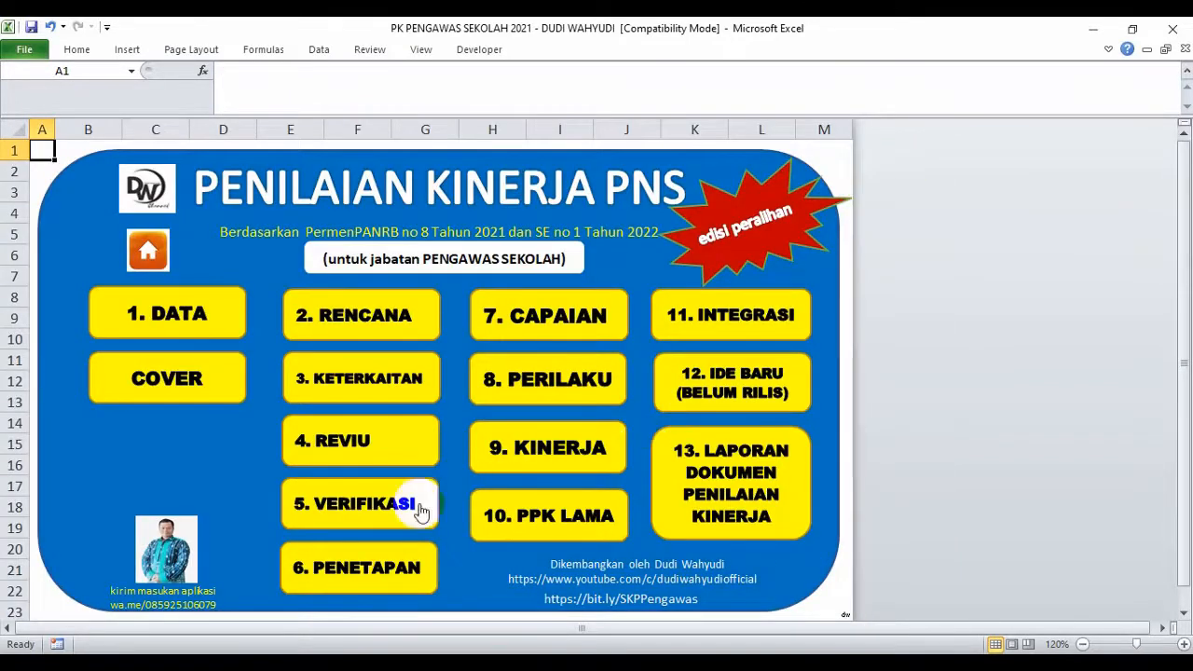
pyautogui.click(347, 562)
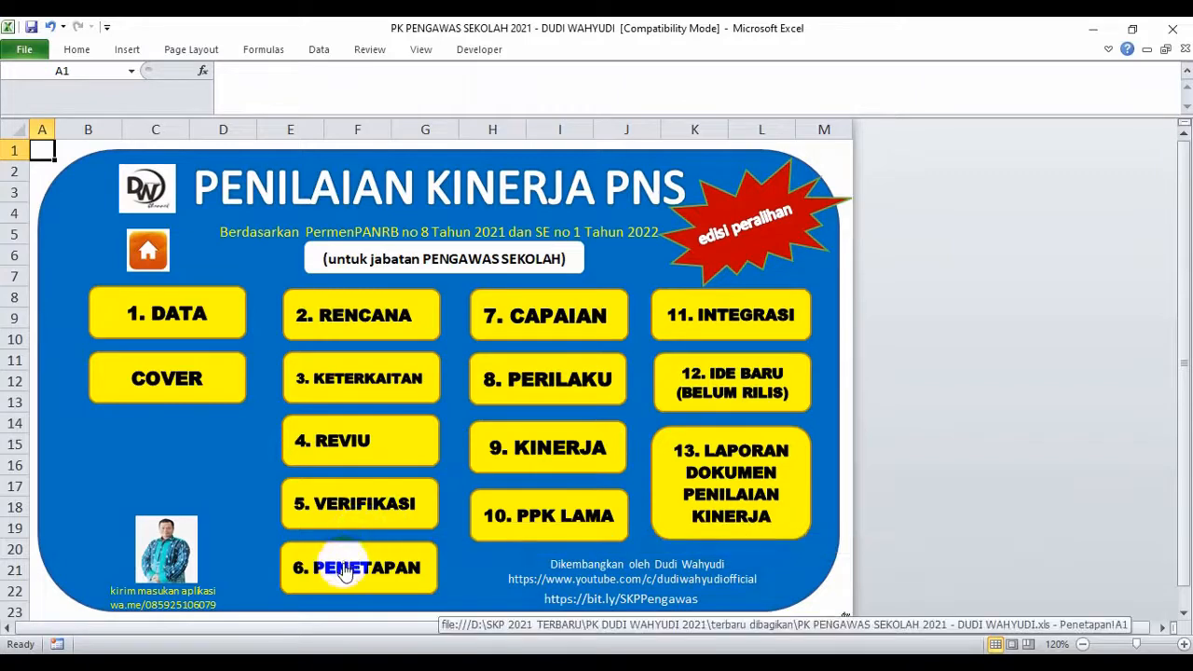
pyautogui.click(345, 573)
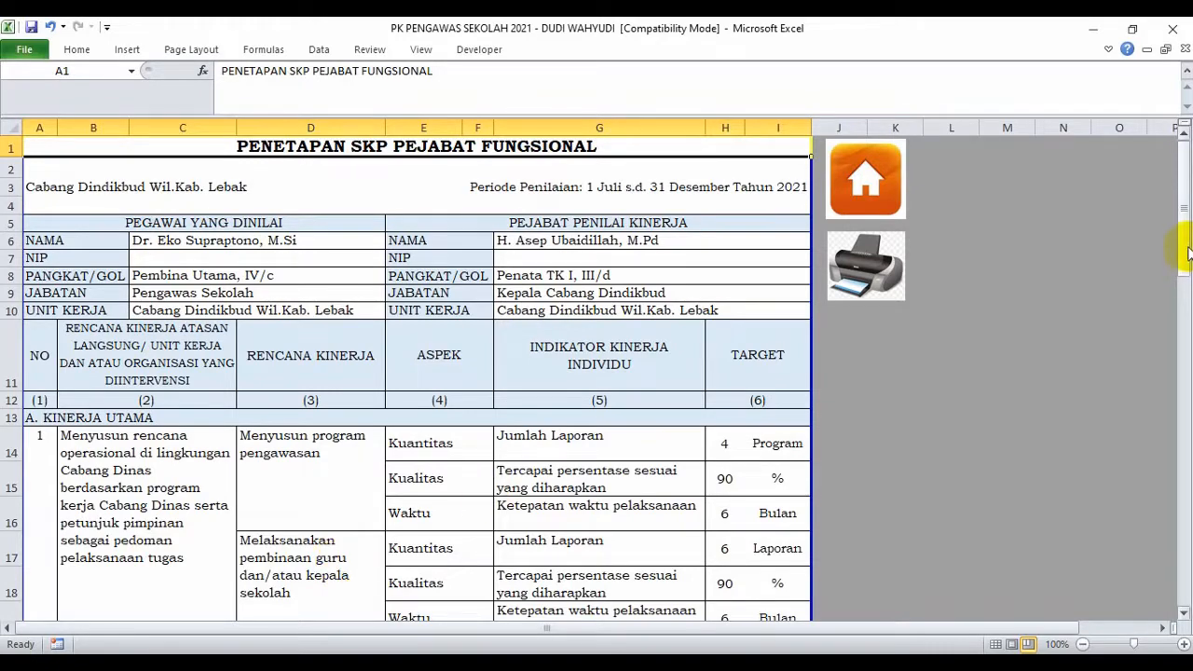
pyautogui.moveTo(1189, 251); pyautogui.dragTo(1177, 601)
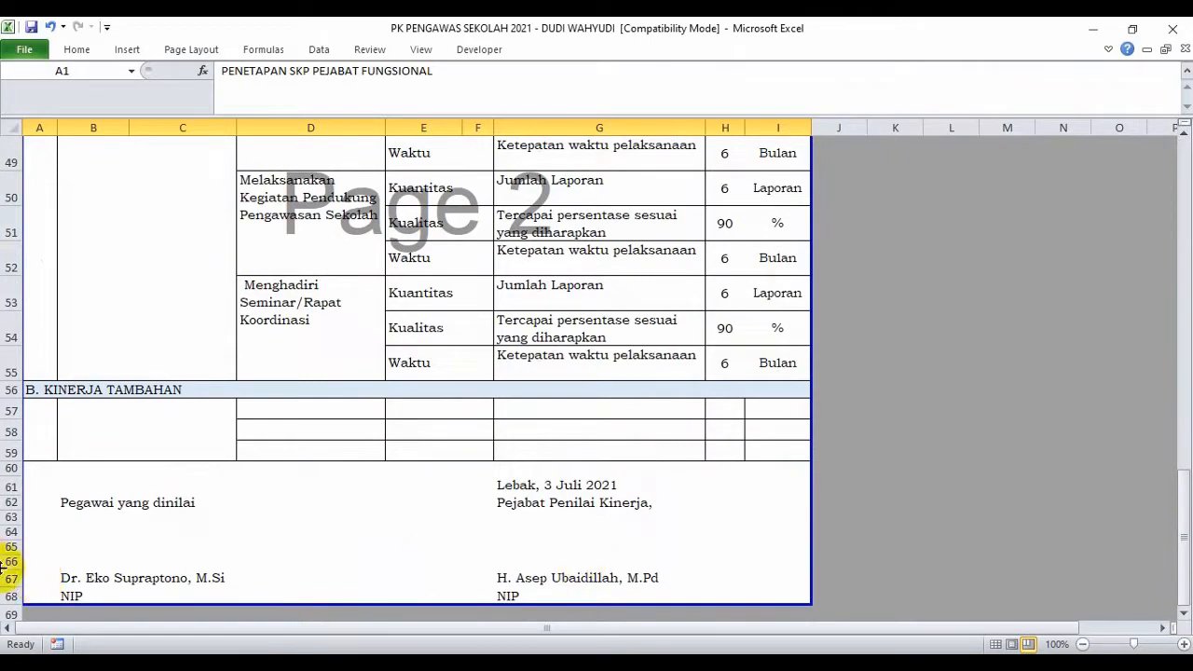
pyautogui.moveTo(1184, 503); pyautogui.dragTo(1185, 205)
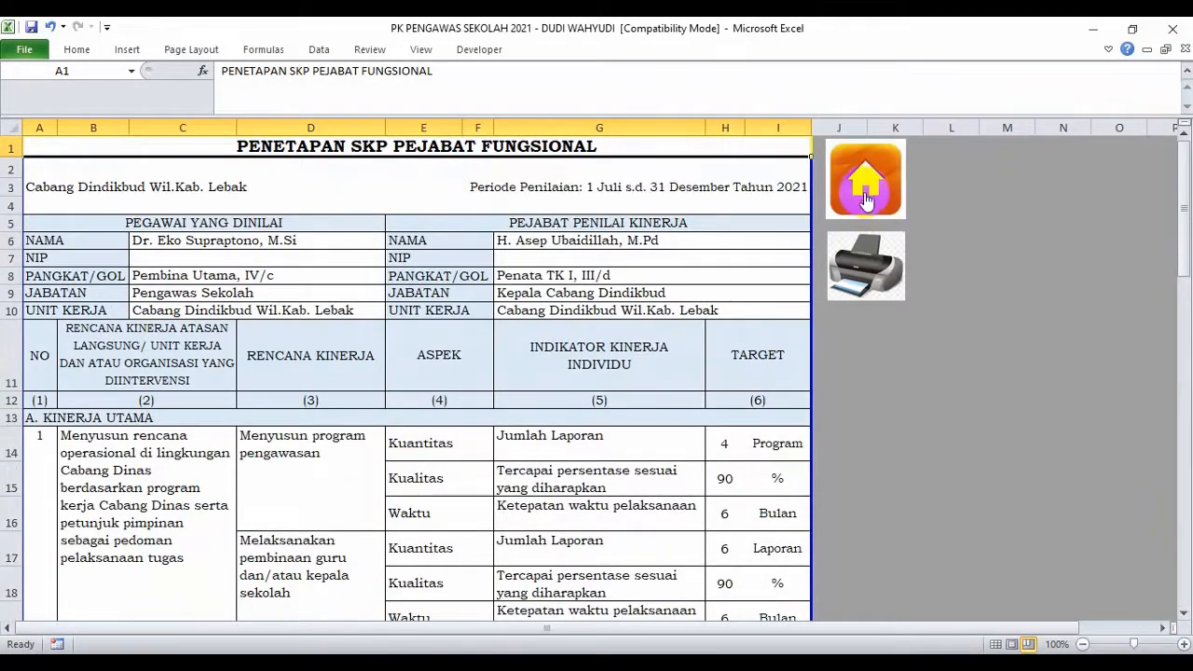
# Step: Open the CAPAIAN sheet from the home menu sheet and look over the Realisasi values in column K
pyautogui.click(864, 189)
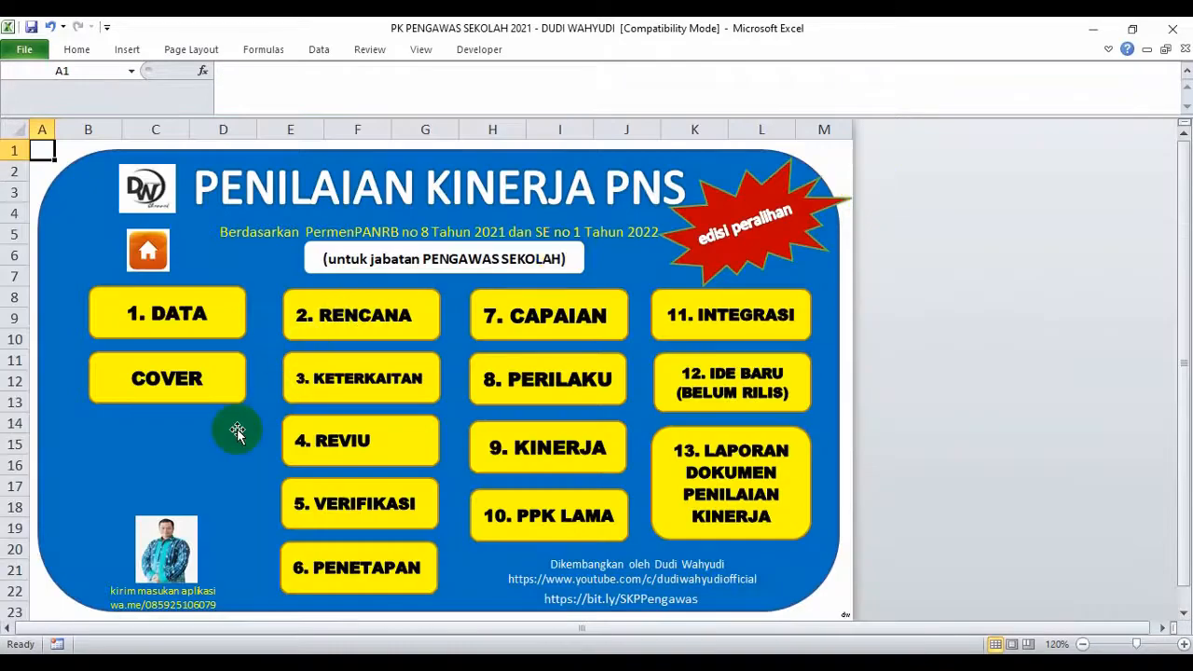
pyautogui.click(512, 309)
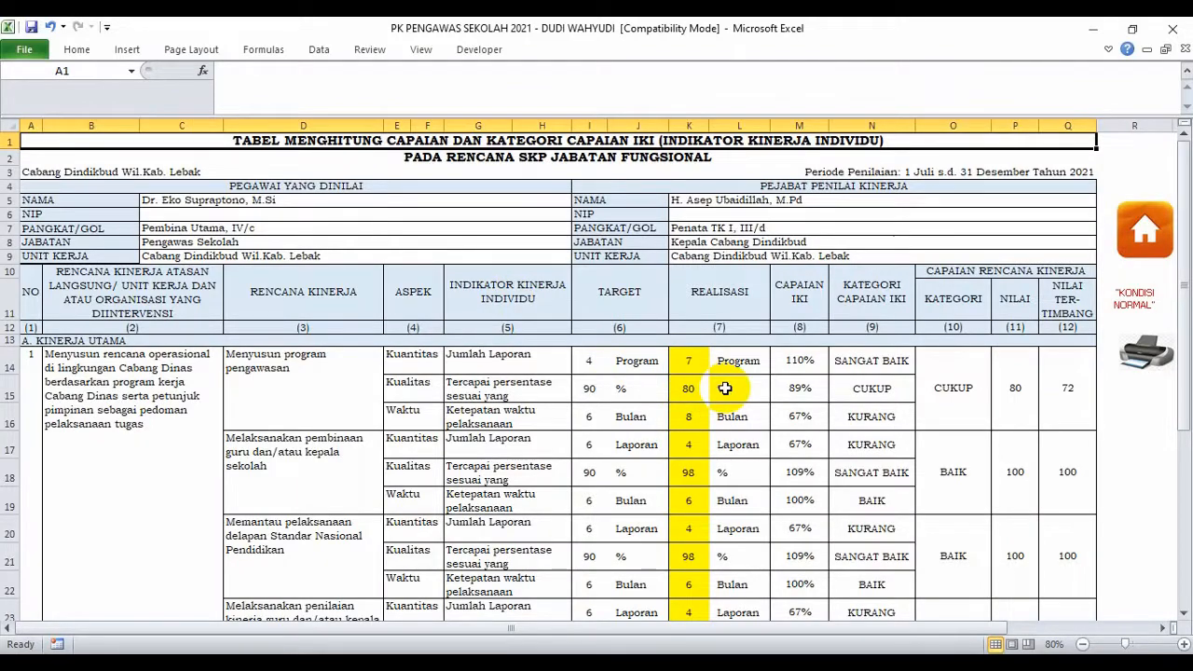
pyautogui.moveTo(695, 368); pyautogui.dragTo(688, 566)
pyautogui.moveTo(1184, 415); pyautogui.dragTo(1185, 277)
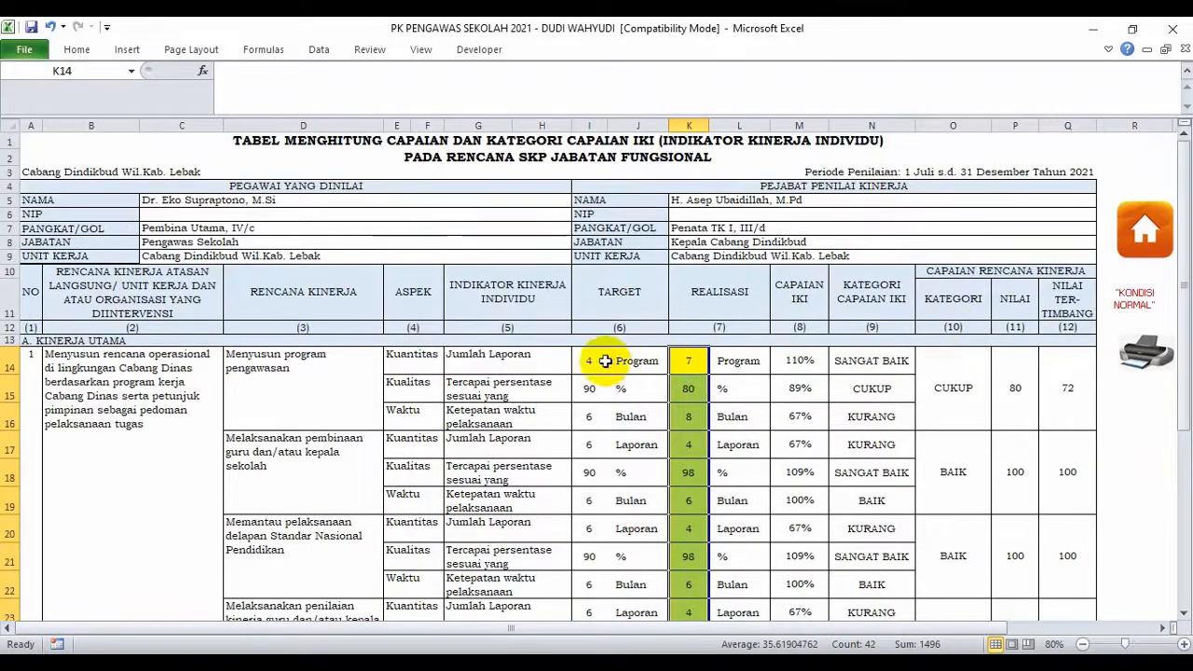
# Step: Compare the Target values in I14:I22 with the Realisasi values in K14:K22, ending on the first Realisasi cell, K14
pyautogui.moveTo(589, 361); pyautogui.dragTo(590, 578)
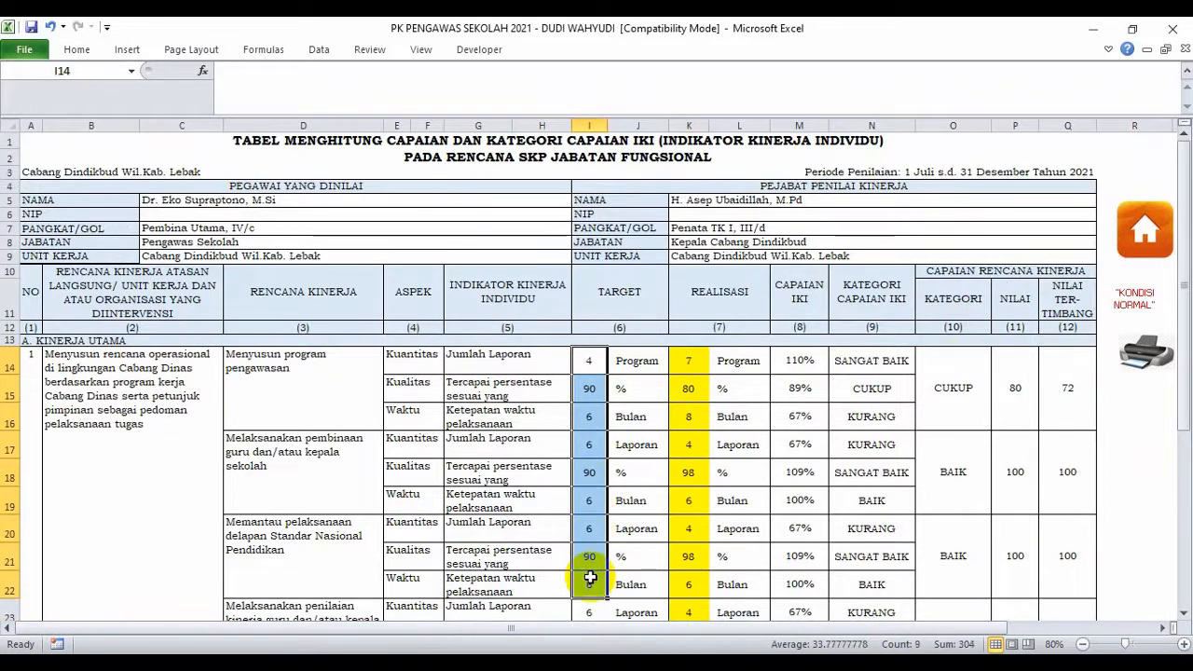
pyautogui.moveTo(690, 361); pyautogui.dragTo(692, 582)
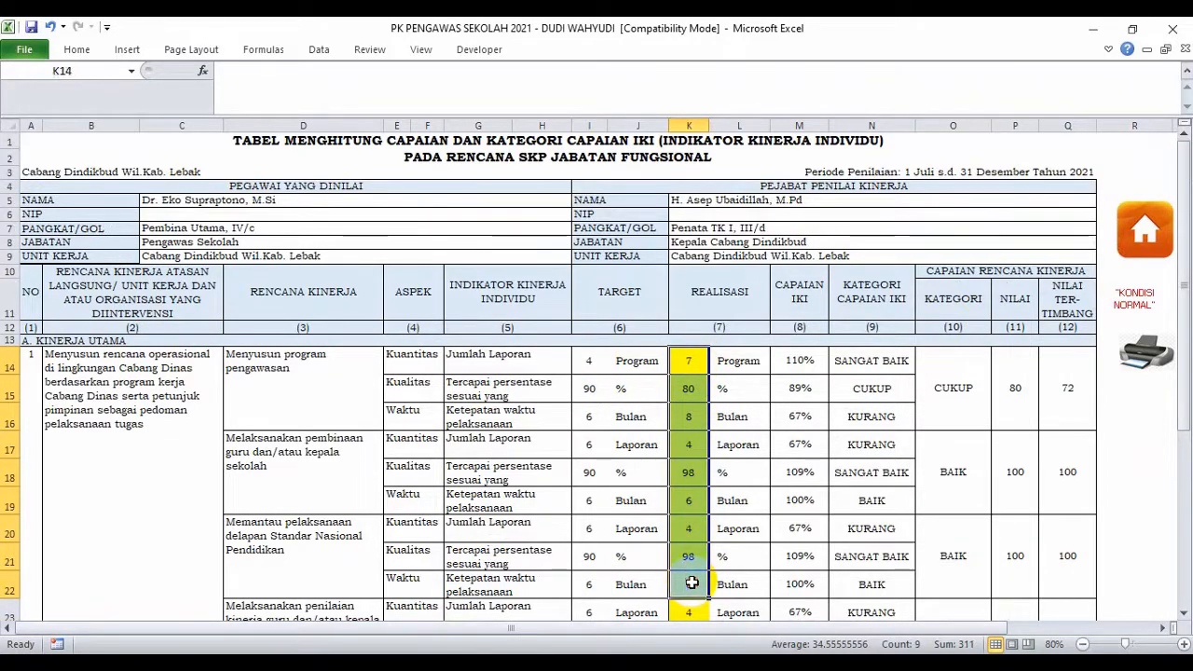
pyautogui.click(591, 360)
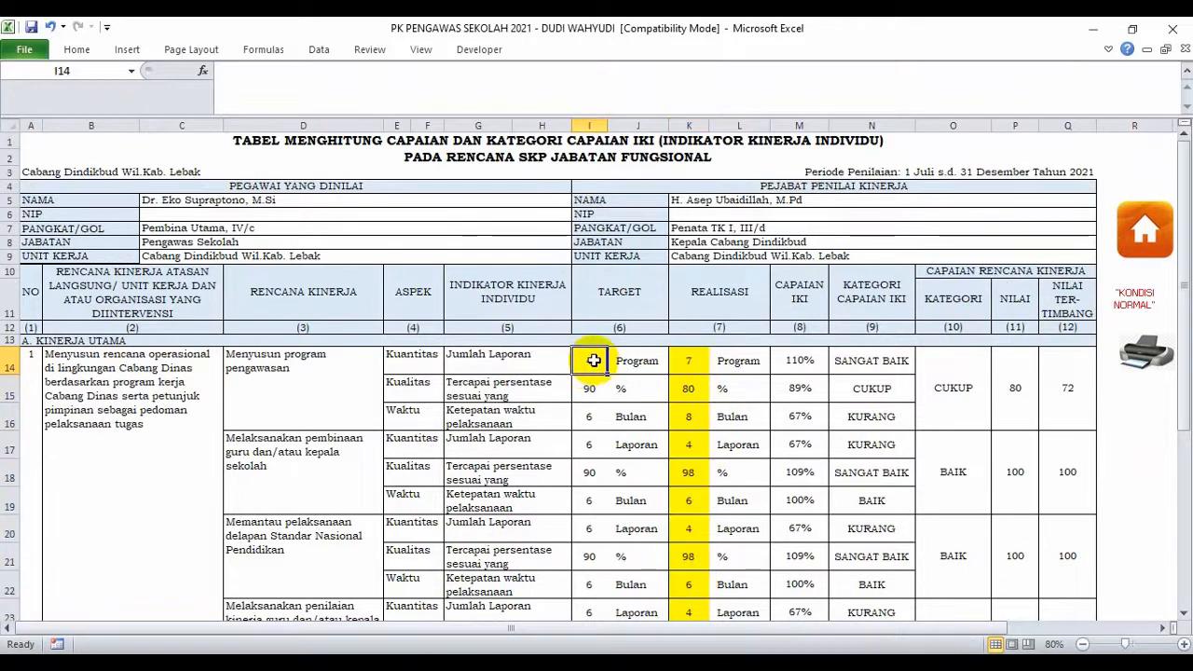
pyautogui.click(689, 360)
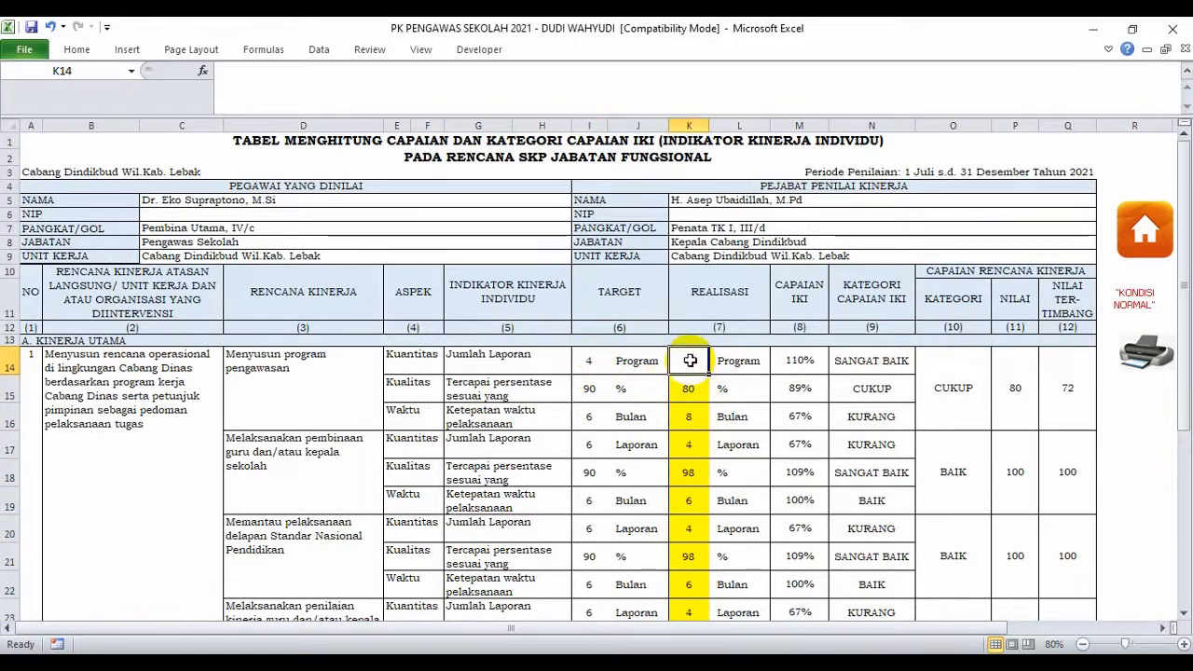
# Step: Try 4, 4.4 and 3 as the Realisasi value in K14, finishing with 4
pyautogui.write('4')
pyautogui.press('Return')
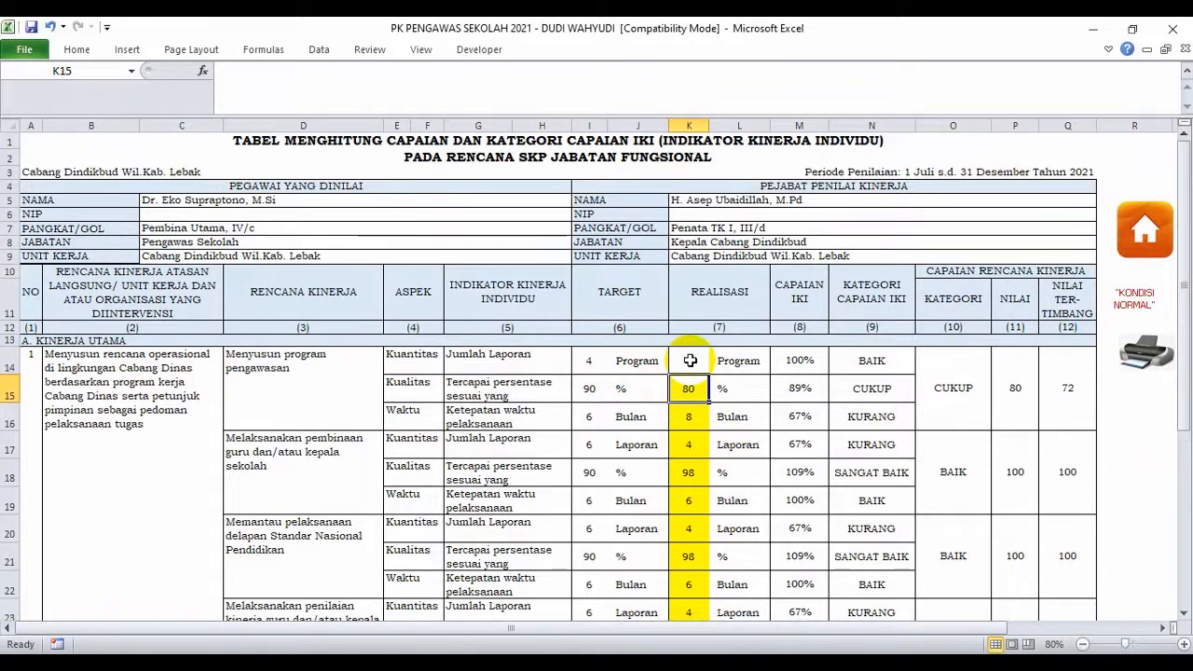
pyautogui.click(690, 361)
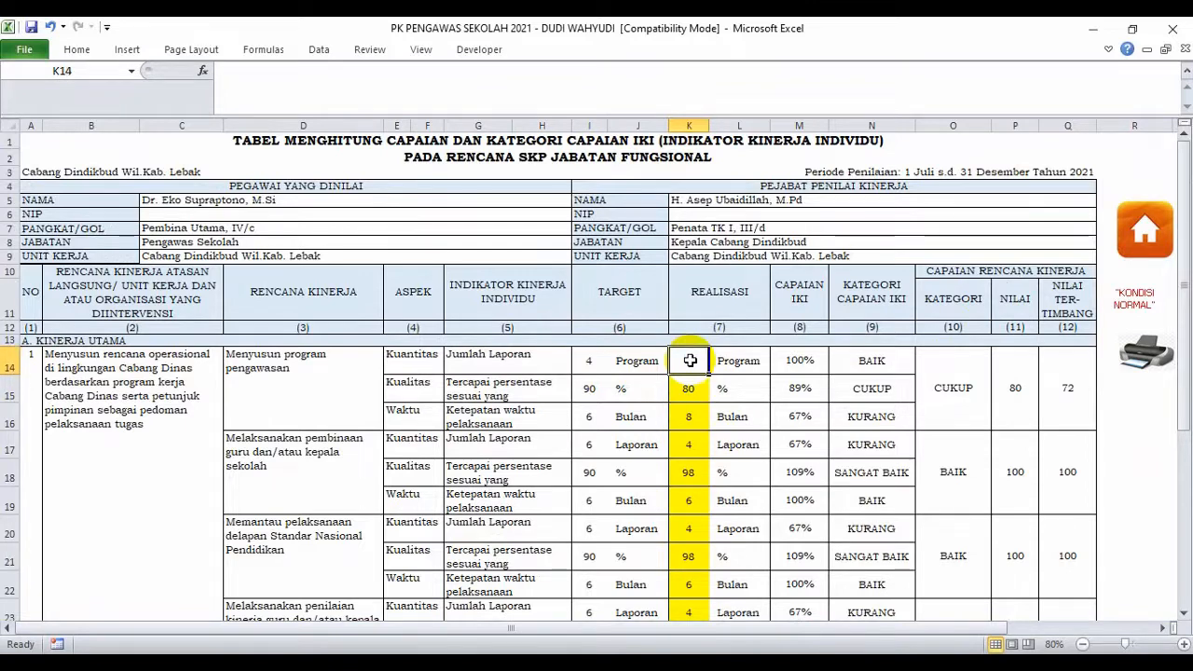
pyautogui.write('4.4')
pyautogui.press('Return')
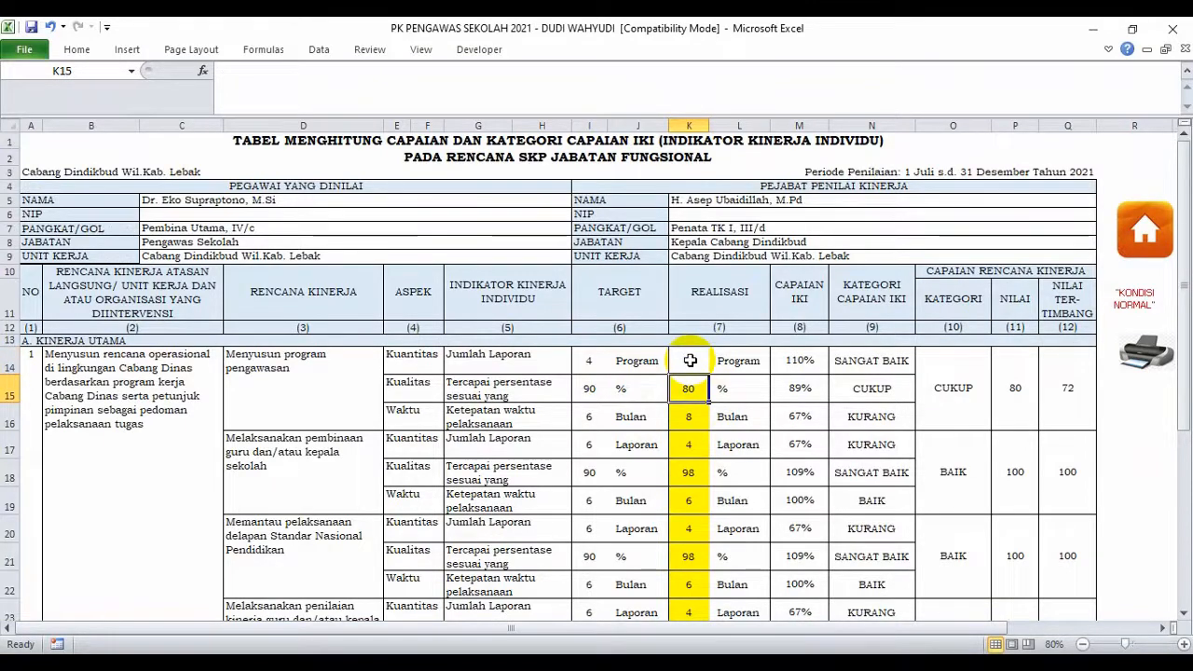
pyautogui.write('3')
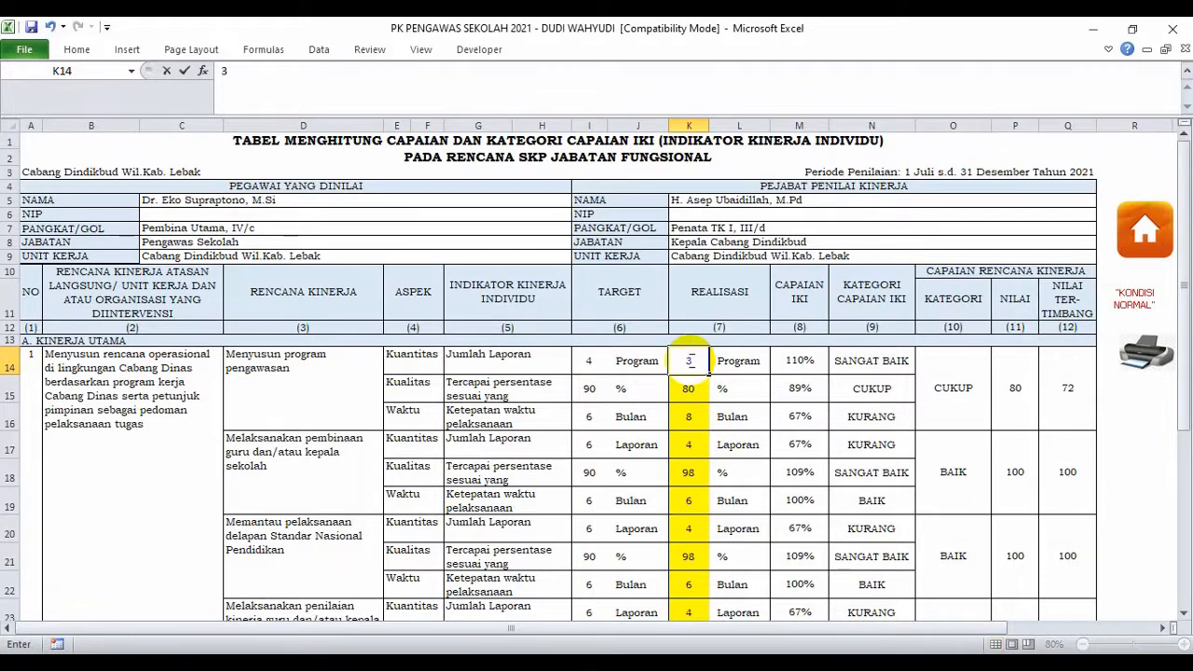
pyautogui.press('Return')
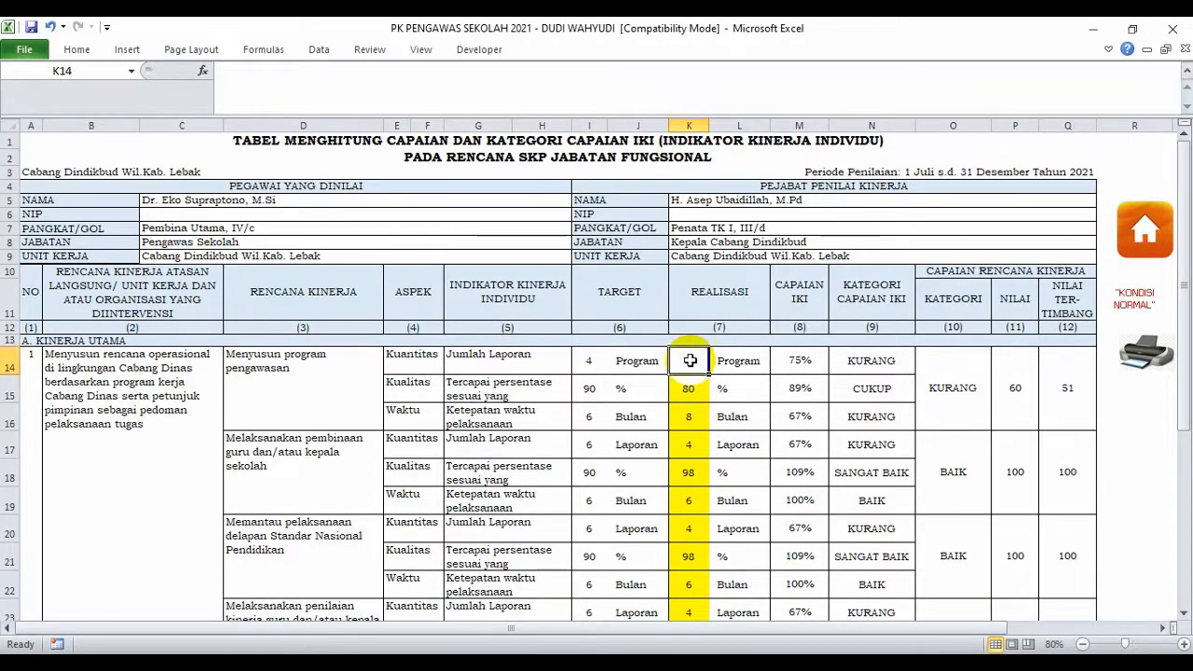
pyautogui.write('4')
pyautogui.press('Return')
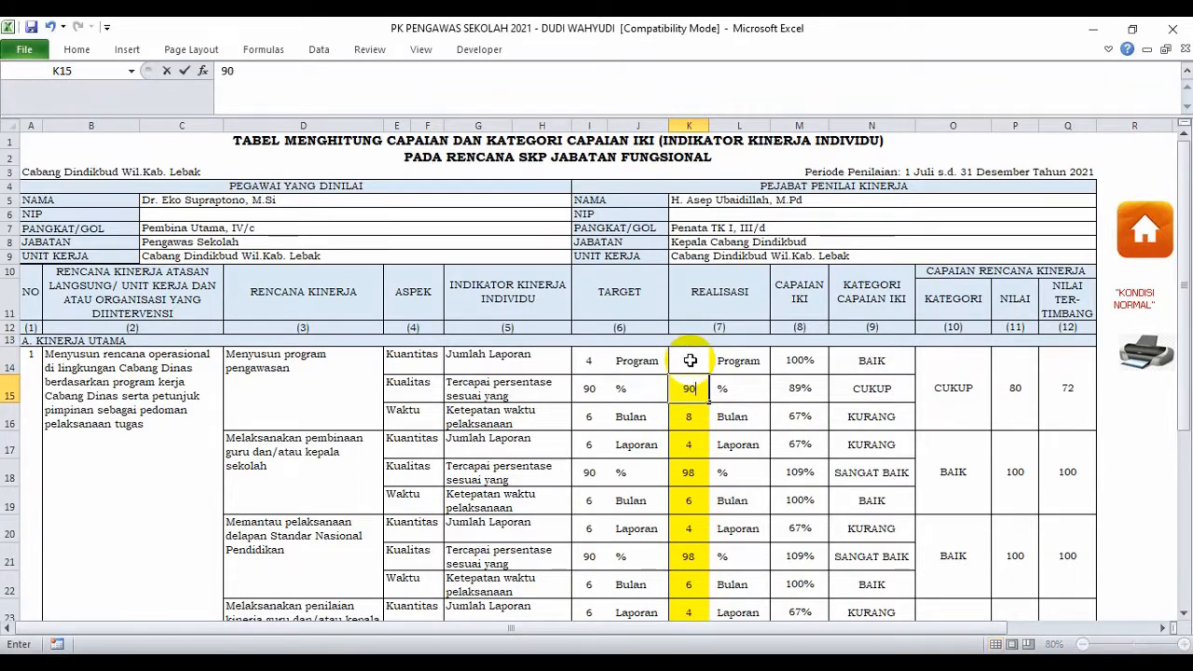
# Step: Try 90 and 100 as the Kualitas Realisasi in K15, and restore it to 80
pyautogui.press('Return')
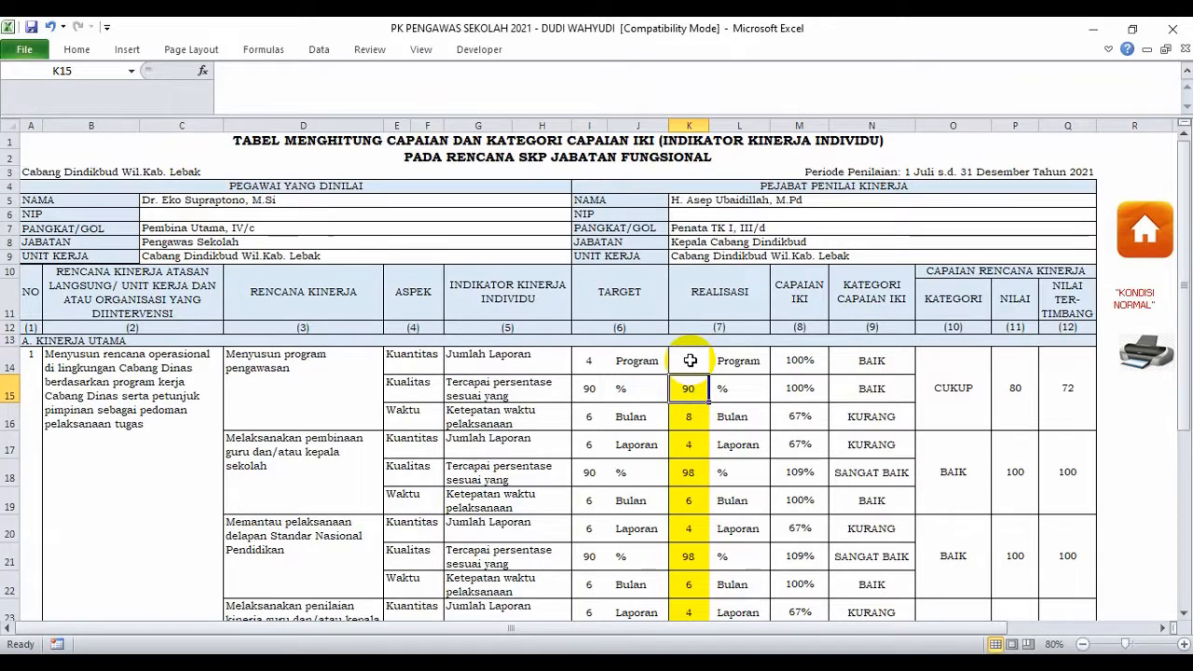
pyautogui.write('100')
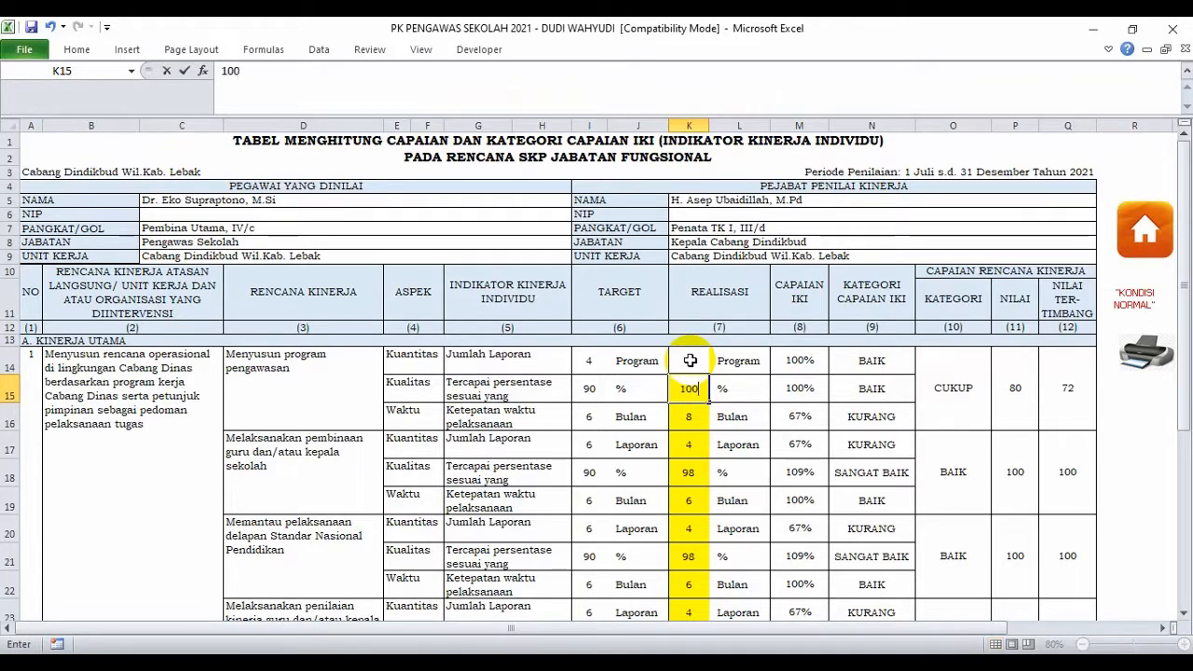
pyautogui.press('Return')
pyautogui.press('Up')
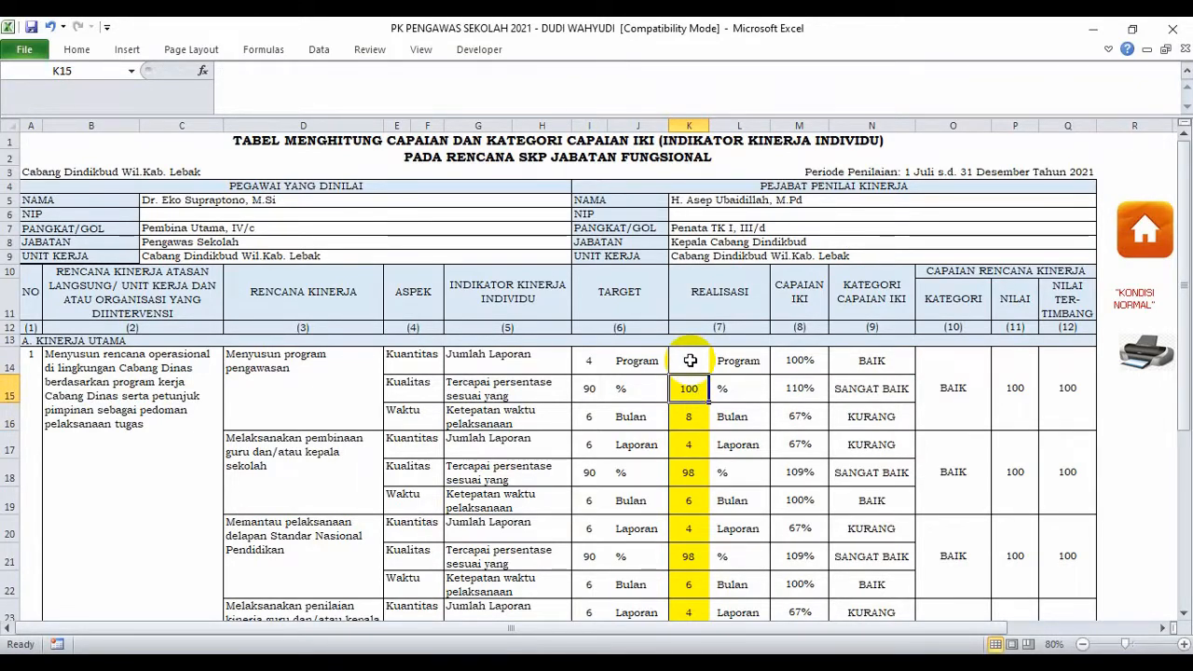
pyautogui.write('80')
pyautogui.press('Return')
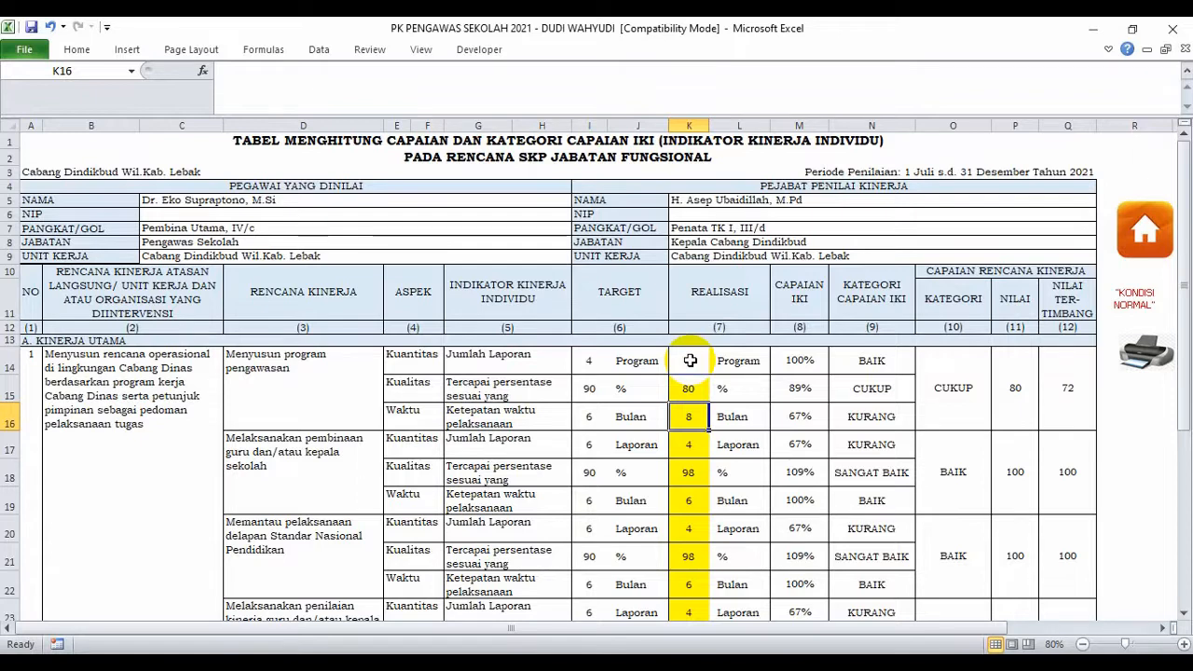
# Step: Try 6 as the Waktu Realisasi in K16, and replace it with 5
pyautogui.write('6')
pyautogui.press('Return')
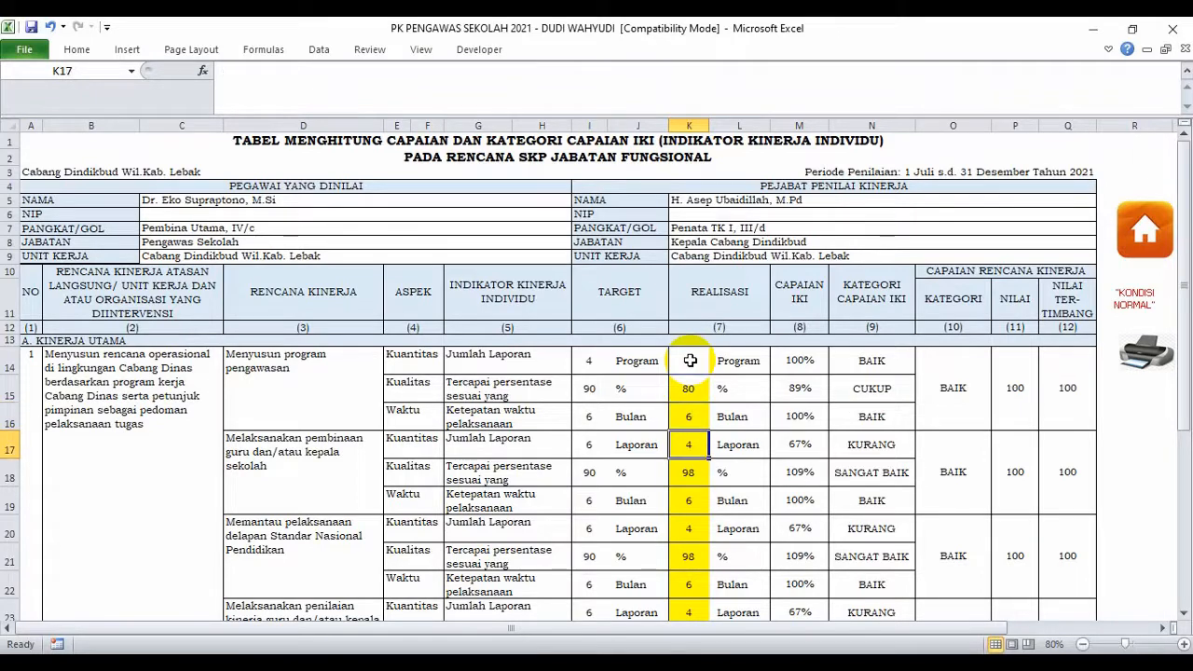
pyautogui.press('Up')
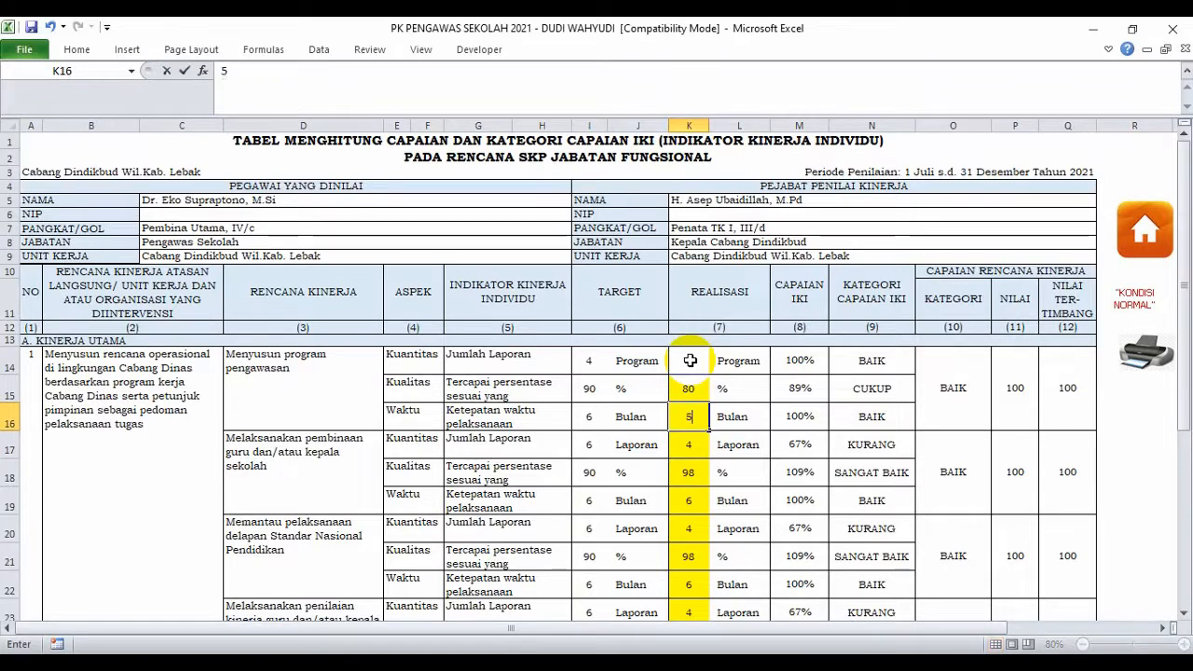
pyautogui.write('5')
pyautogui.press('Return')
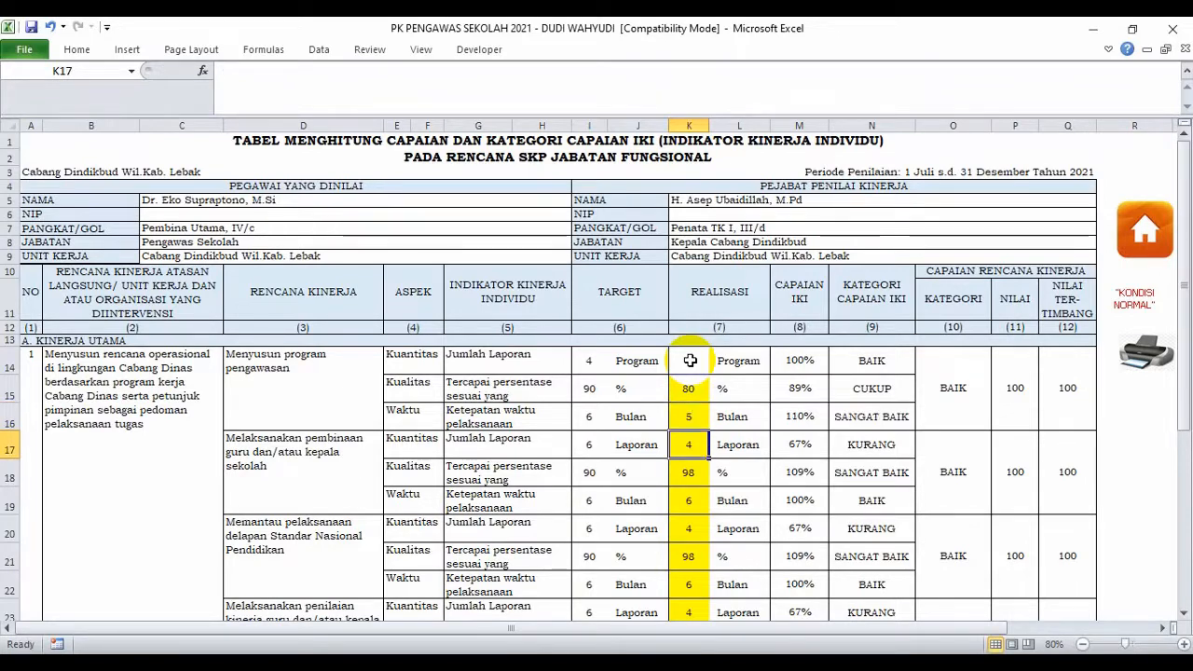
pyautogui.press('Up')
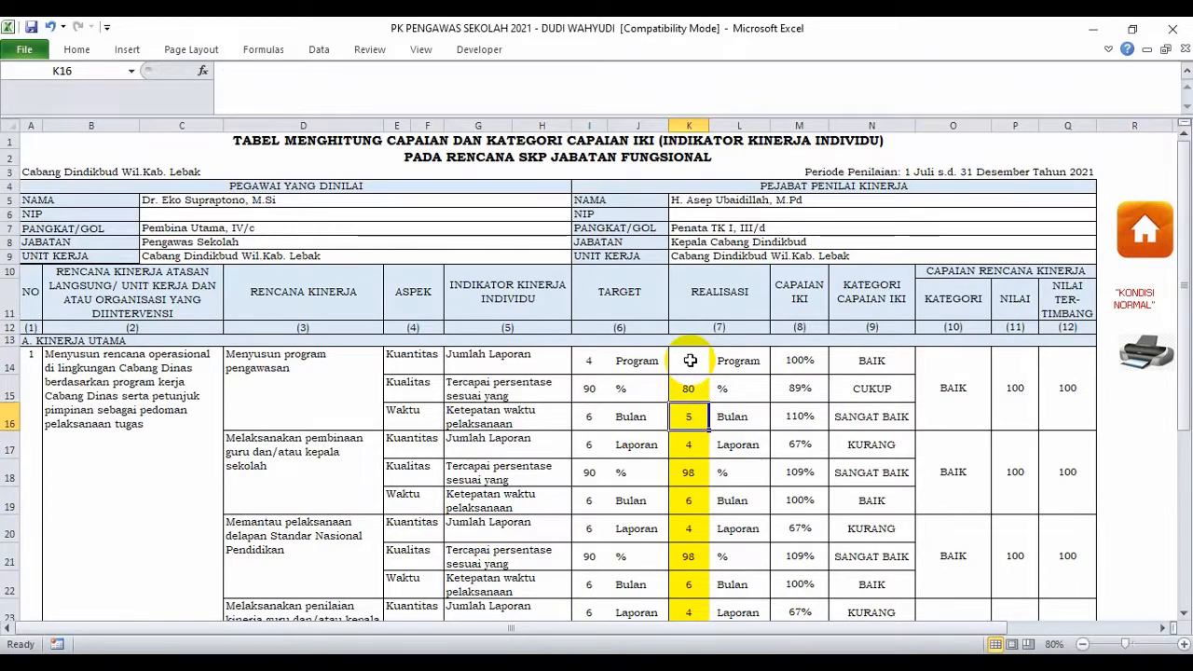
# Step: Review the Realisasi values in column K down to the last work plan, ending on the Nilai Akhir SKP in Q58
pyautogui.moveTo(741, 128); pyautogui.dragTo(1081, 144)
pyautogui.moveTo(688, 361); pyautogui.dragTo(682, 529)
pyautogui.click(688, 559)
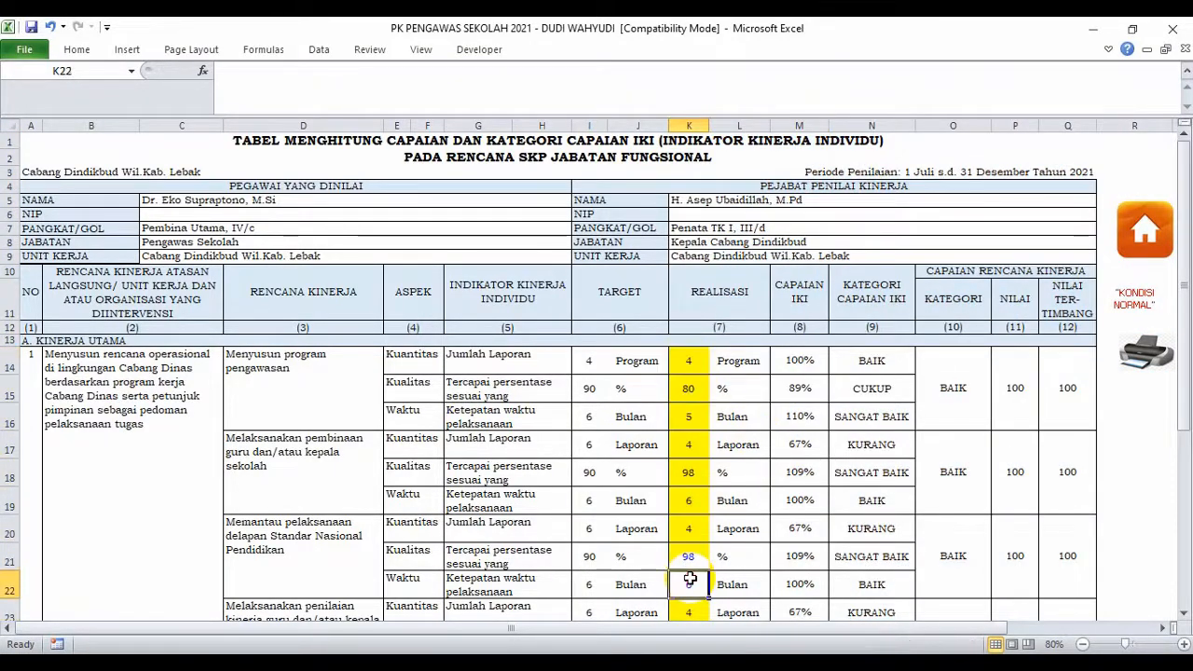
pyautogui.click(688, 475)
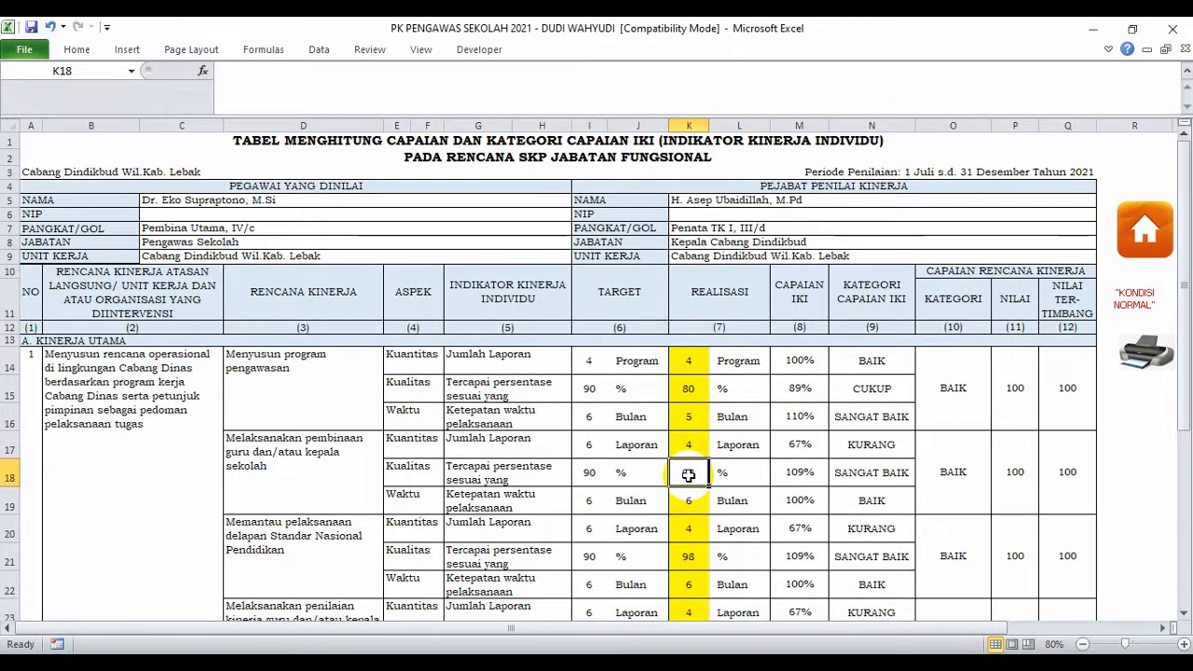
pyautogui.press('Down')
pyautogui.press('Down')
pyautogui.press('Down')
pyautogui.press('Down')
pyautogui.press('Down')
pyautogui.press('Down')
pyautogui.press('Down')
pyautogui.press('Down')
pyautogui.press('Down')
pyautogui.press('Down')
pyautogui.press('Down')
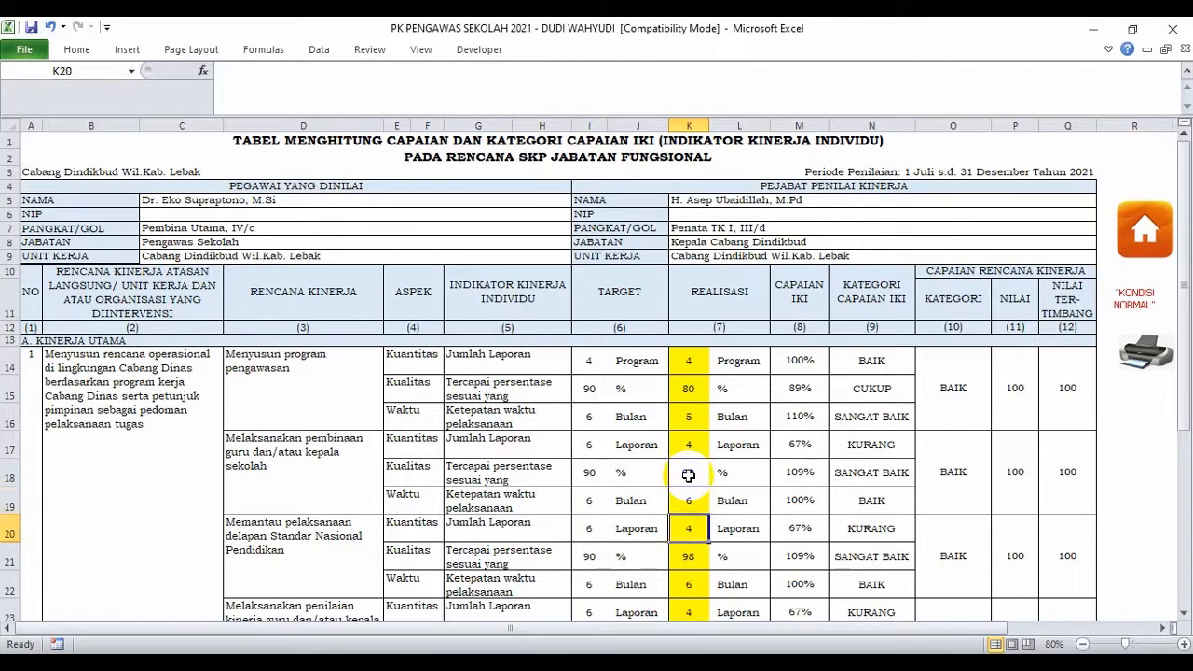
pyautogui.press('Down')
pyautogui.press('Down')
pyautogui.press('Down')
pyautogui.press('Down')
pyautogui.press('Down')
pyautogui.press('Down')
pyautogui.press('Down')
pyautogui.press('Down')
pyautogui.press('Down')
pyautogui.press('Down')
pyautogui.press('Down')
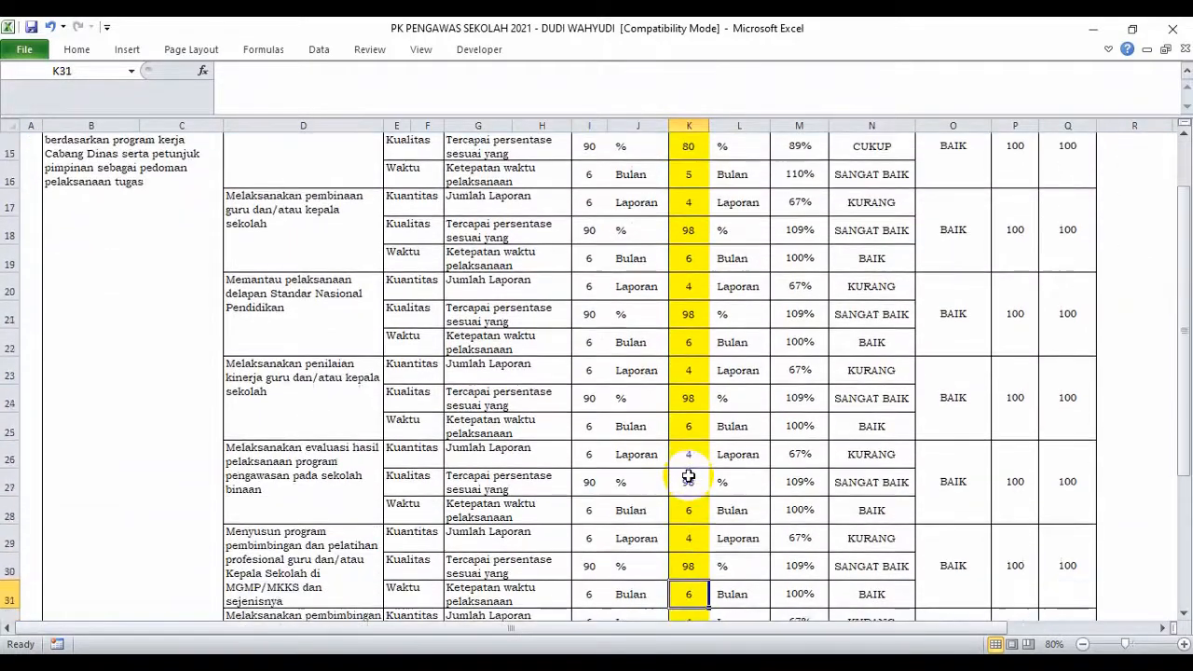
pyautogui.press('Down')
pyautogui.press('Down')
pyautogui.press('Down')
pyautogui.press('Down')
pyautogui.press('Down')
pyautogui.press('Down')
pyautogui.press('Down')
pyautogui.press('Down')
pyautogui.press('Down')
pyautogui.press('Down')
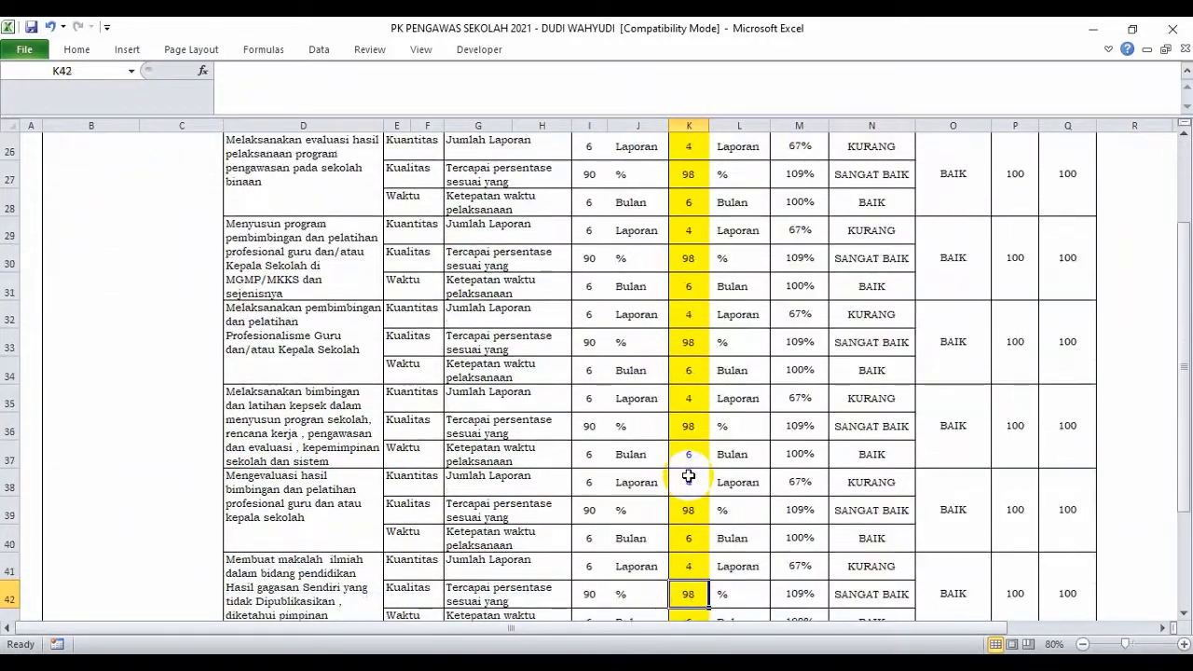
pyautogui.press('Down')
pyautogui.press('Down')
pyautogui.press('Down')
pyautogui.press('Down')
pyautogui.press('Down')
pyautogui.press('Down')
pyautogui.press('Down')
pyautogui.press('Down')
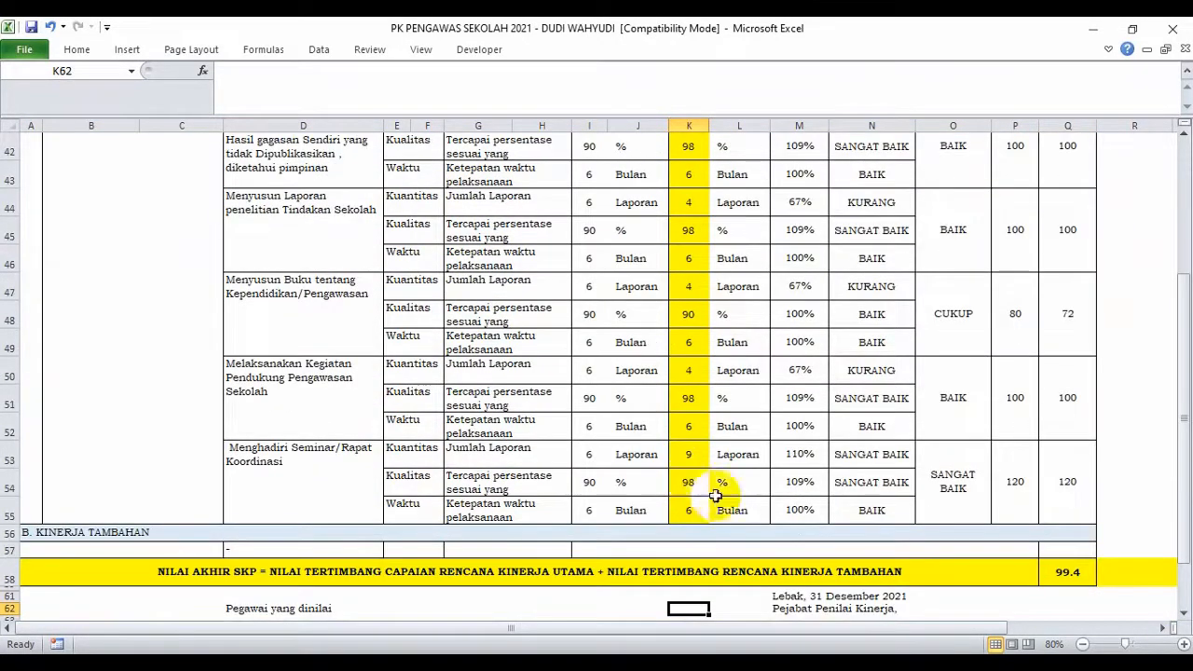
pyautogui.click(1080, 576)
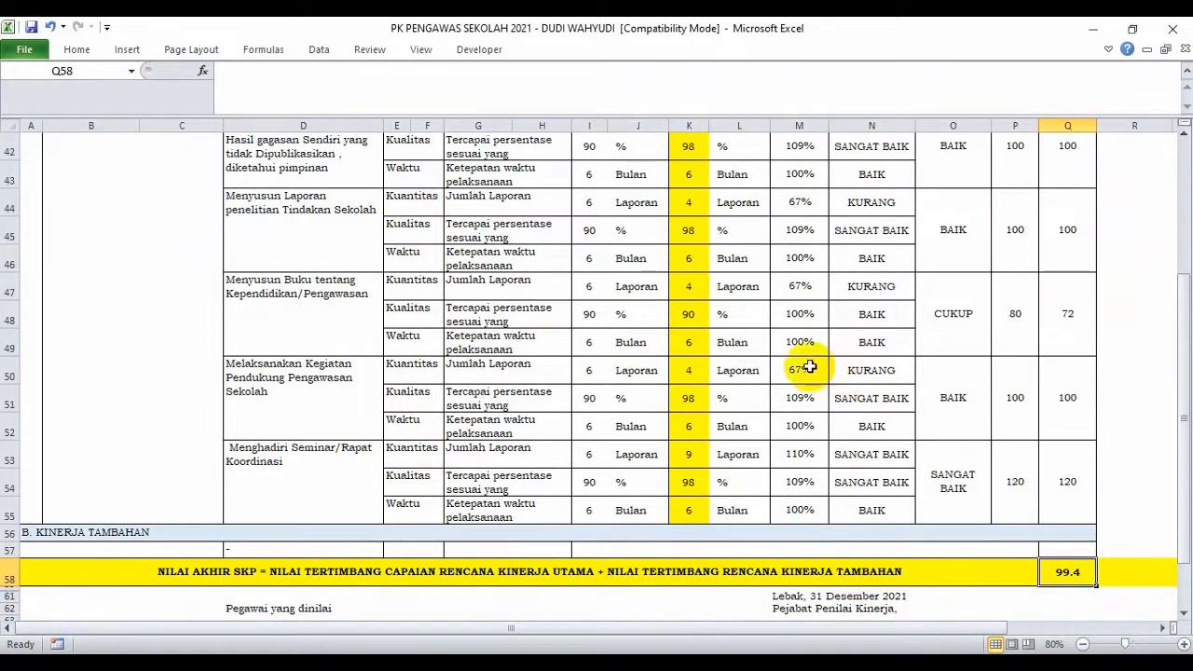
# Step: Set the Realisasi values for Menyusun Buku tentang Kependidikan/Pengawasan to 8, 95 and 5 in K47:K49
pyautogui.click(694, 289)
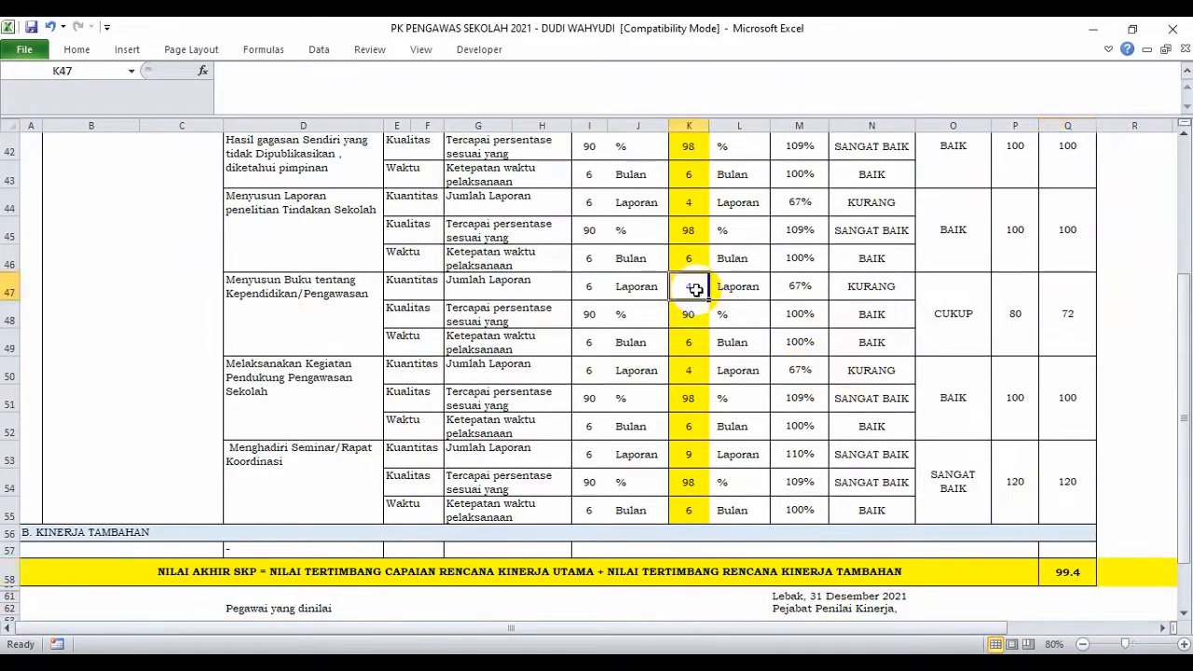
pyautogui.write('8')
pyautogui.press('Return')
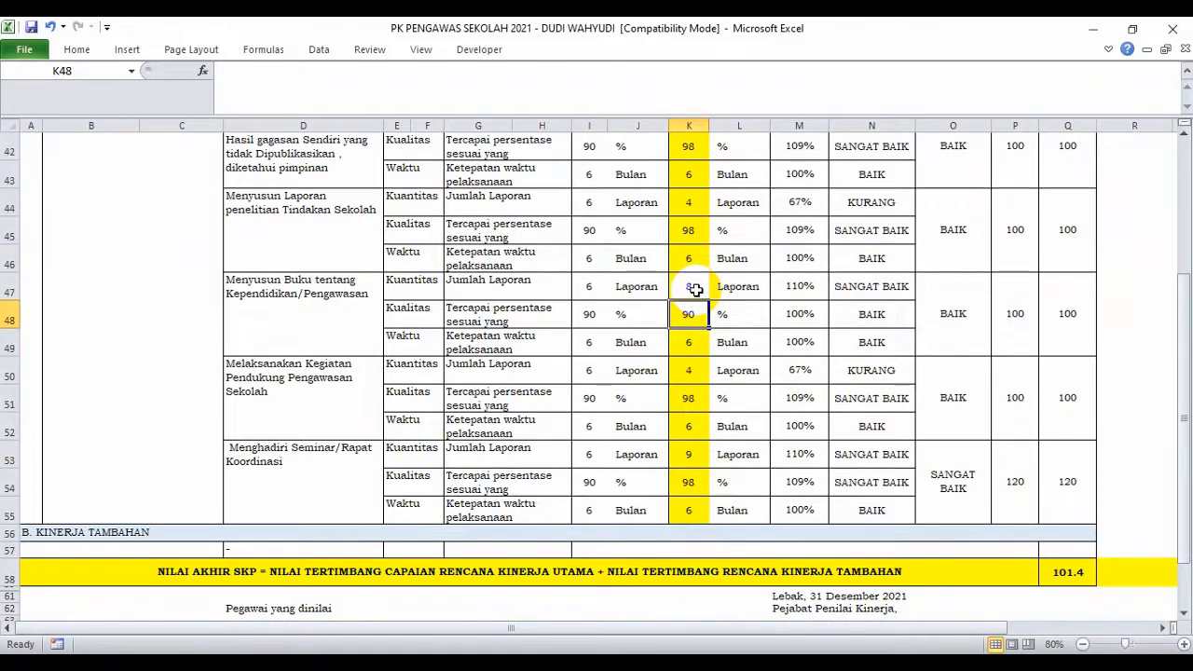
pyautogui.write('95')
pyautogui.press('Return')
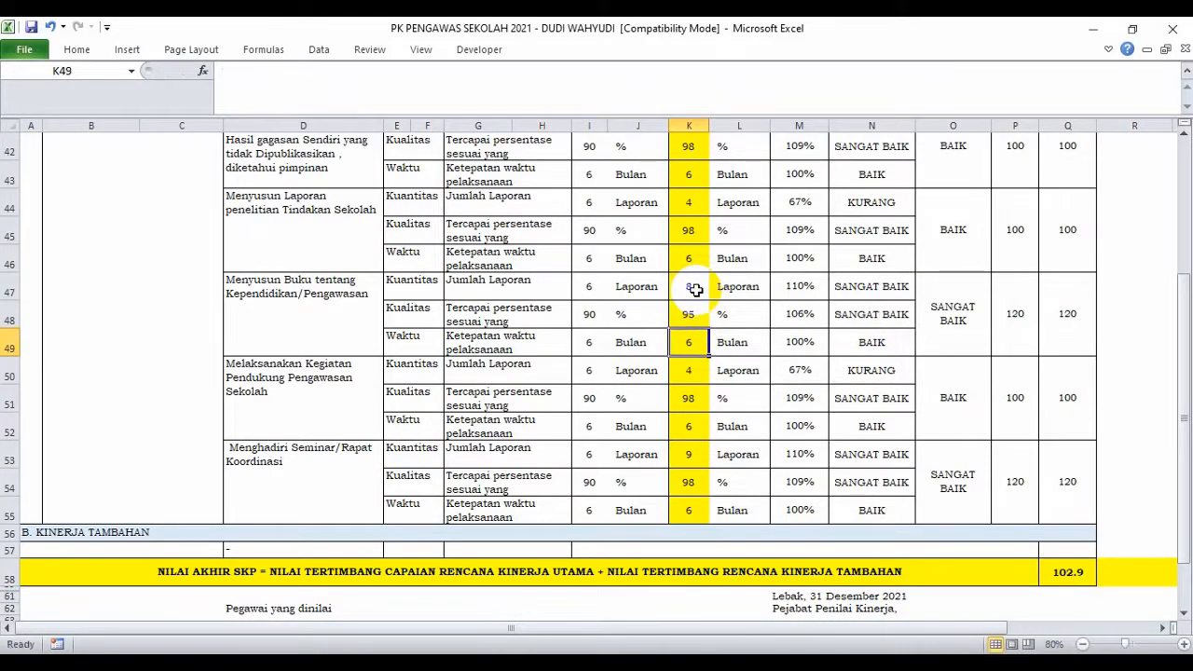
pyautogui.write('5')
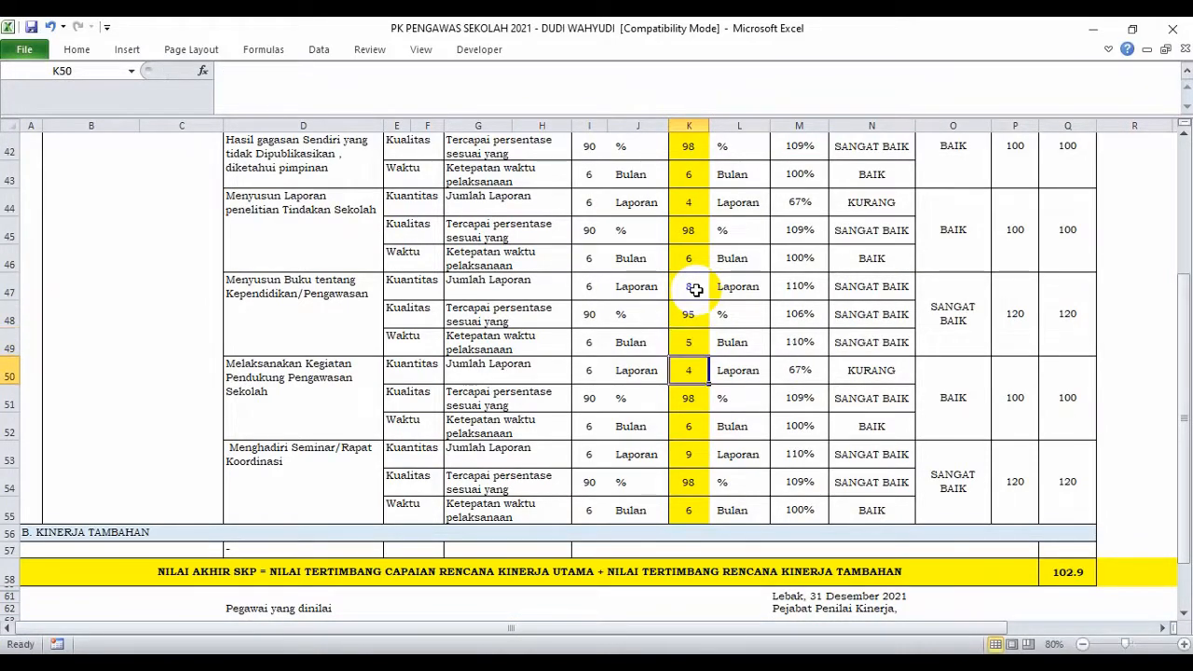
pyautogui.press('Return')
# Step: Copy the Realisasi values in K47:K49 to the two work plans below, in K50:K52 and K53:K55
pyautogui.click(695, 290)
pyautogui.hotkey('shift', 'Down')
pyautogui.hotkey('shift', 'Down')
pyautogui.hotkey('ctrl', 'c')
pyautogui.press('Down')
pyautogui.press('Down')
pyautogui.press('Down')
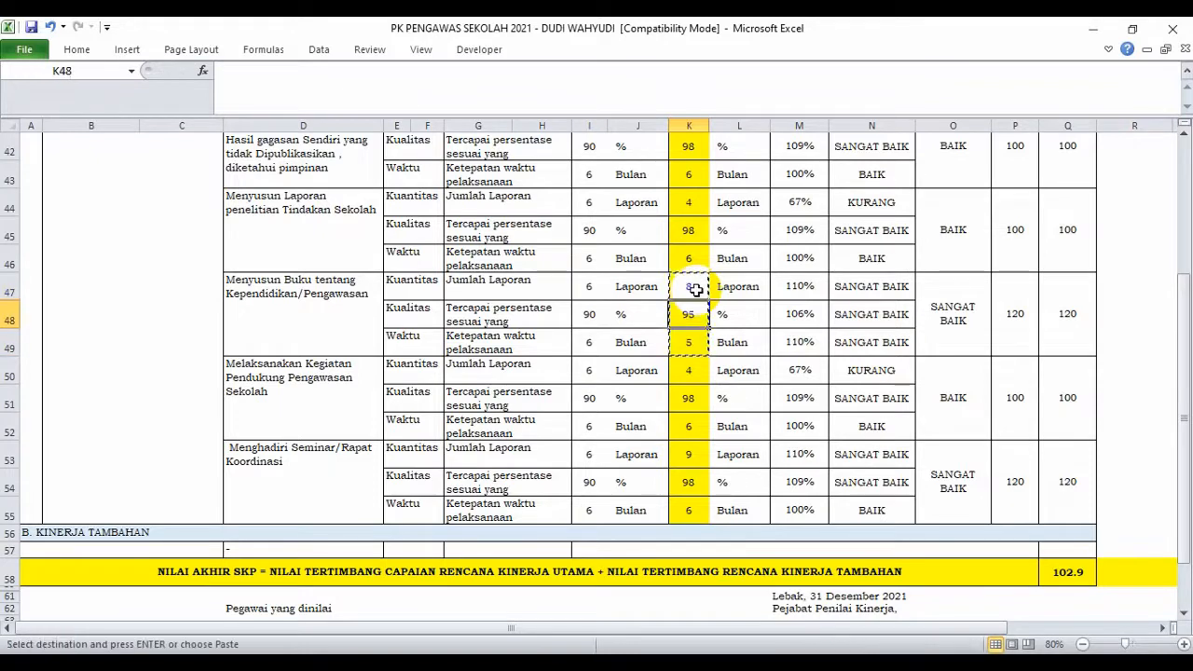
pyautogui.hotkey('ctrl', 'v')
pyautogui.press('Down')
pyautogui.press('Down')
pyautogui.press('Down')
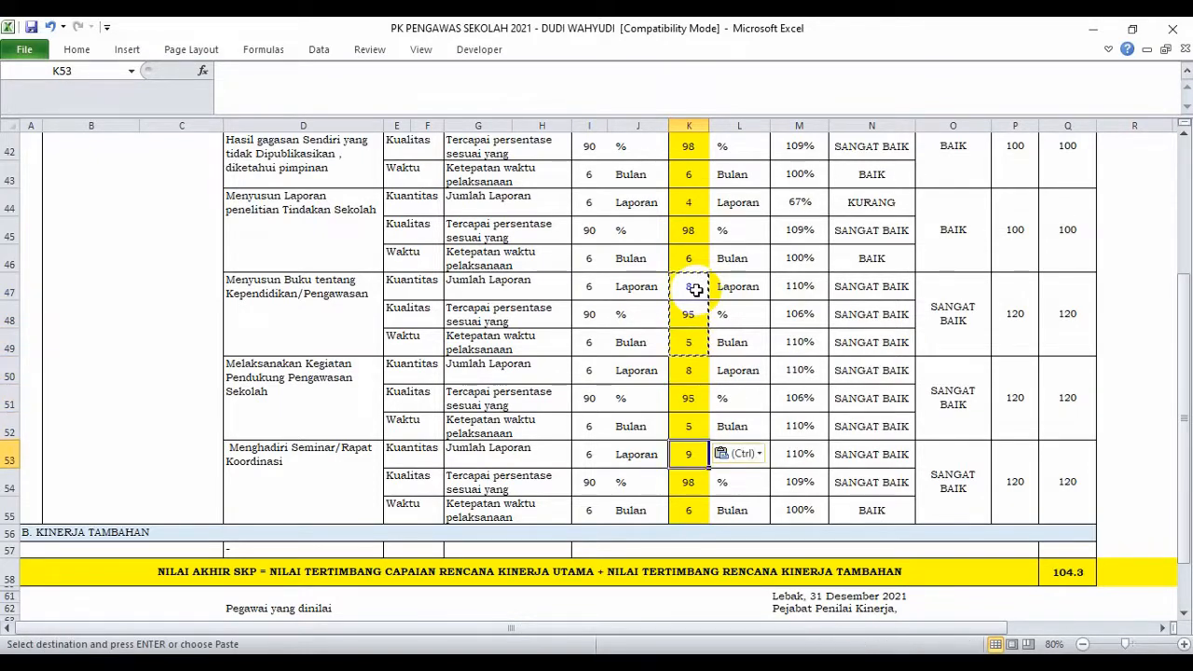
pyautogui.hotkey('ctrl', 'v')
# Step: Paste the copied Realisasi values into K44:K46 for Menyusun Laporan penelitian Tindakan Sekolah, and check the Nilai Akhir SKP in Q58
pyautogui.press('Up')
pyautogui.press('Up')
pyautogui.press('Up')
pyautogui.press('Up')
pyautogui.press('Up')
pyautogui.press('Up')
pyautogui.press('Up')
pyautogui.press('Up')
pyautogui.press('Up')
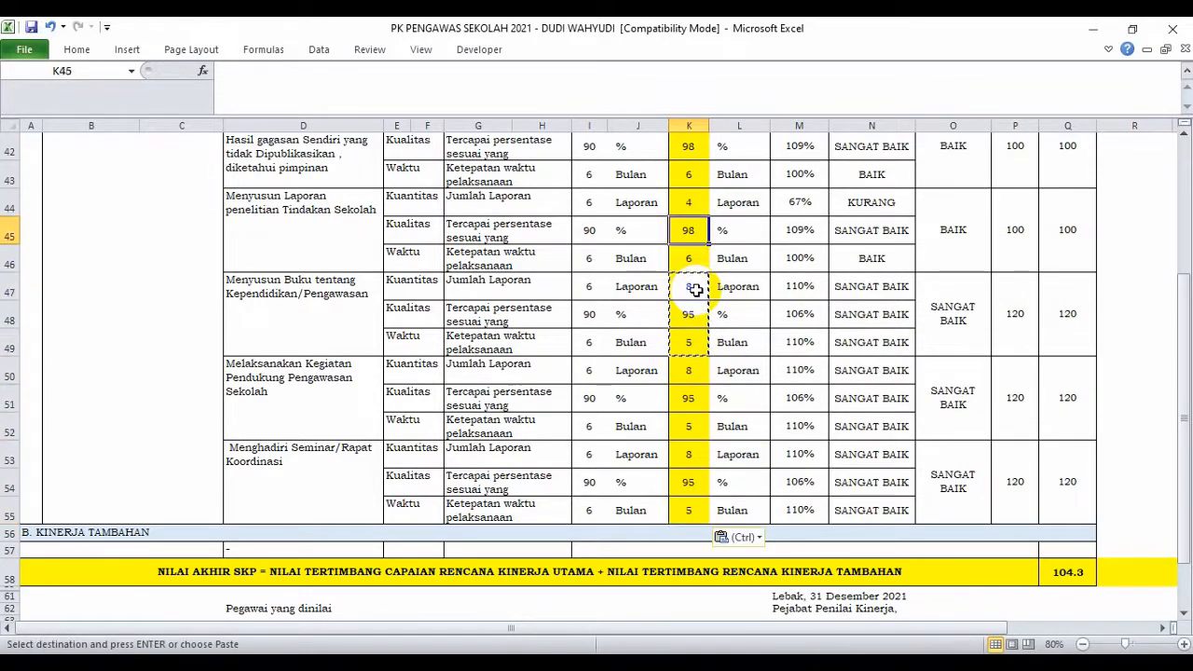
pyautogui.hotkey('ctrl', 'v')
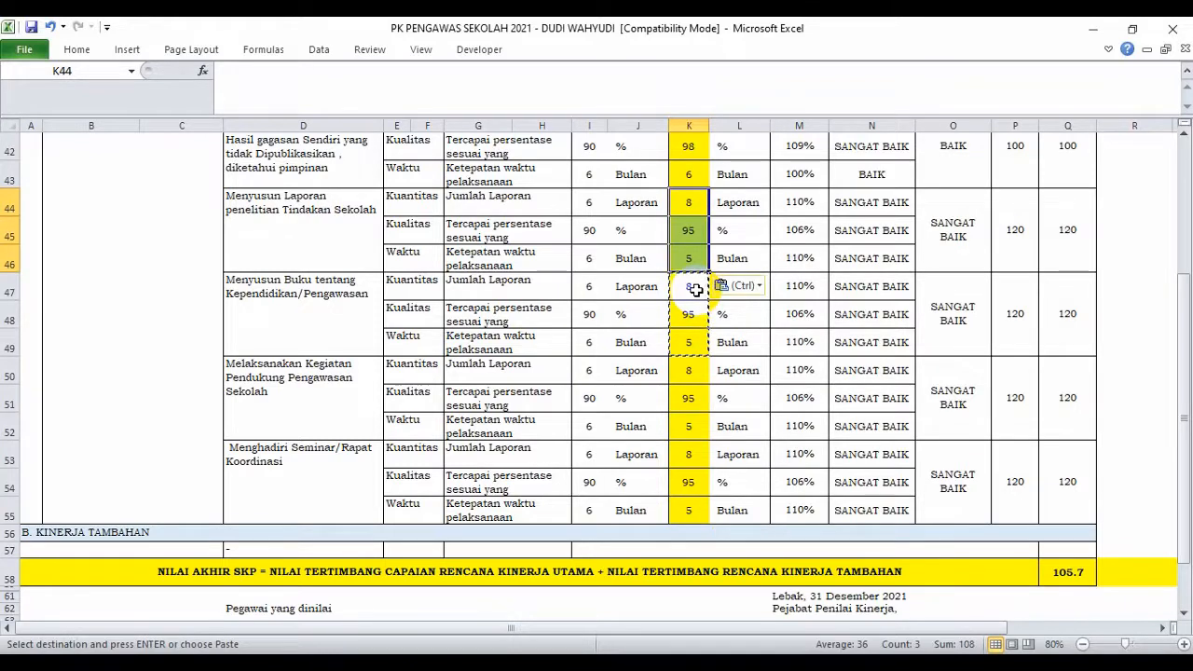
pyautogui.press('Down')
pyautogui.click(1068, 571)
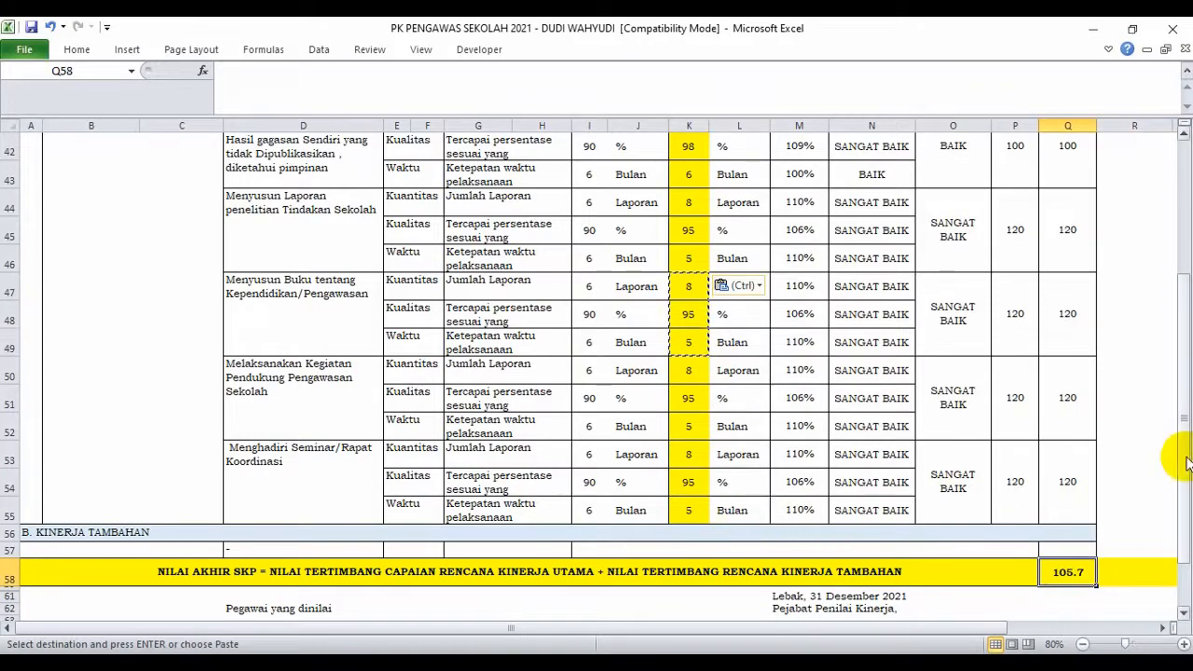
# Step: Look at the "KONDISI NORMAL" note in R11 and the Tabel Bantu Capaian Kinerja Utama Atasan Langsung in columns T to V
pyautogui.moveTo(1181, 453); pyautogui.dragTo(1179, 242)
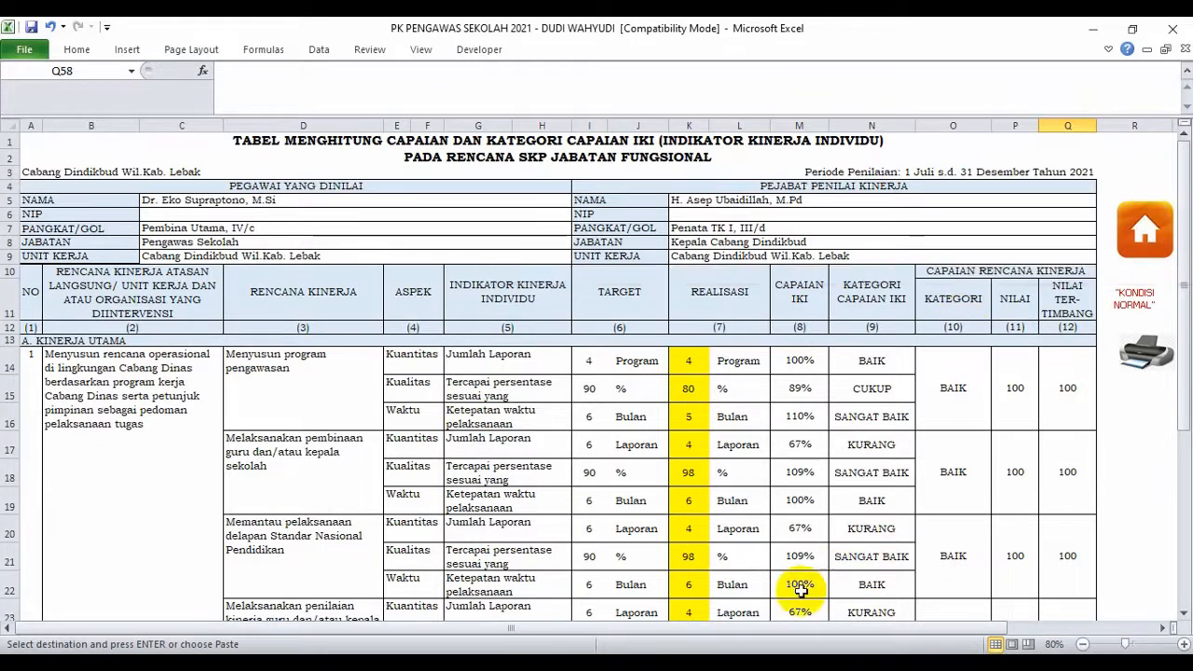
pyautogui.moveTo(898, 630); pyautogui.dragTo(999, 631)
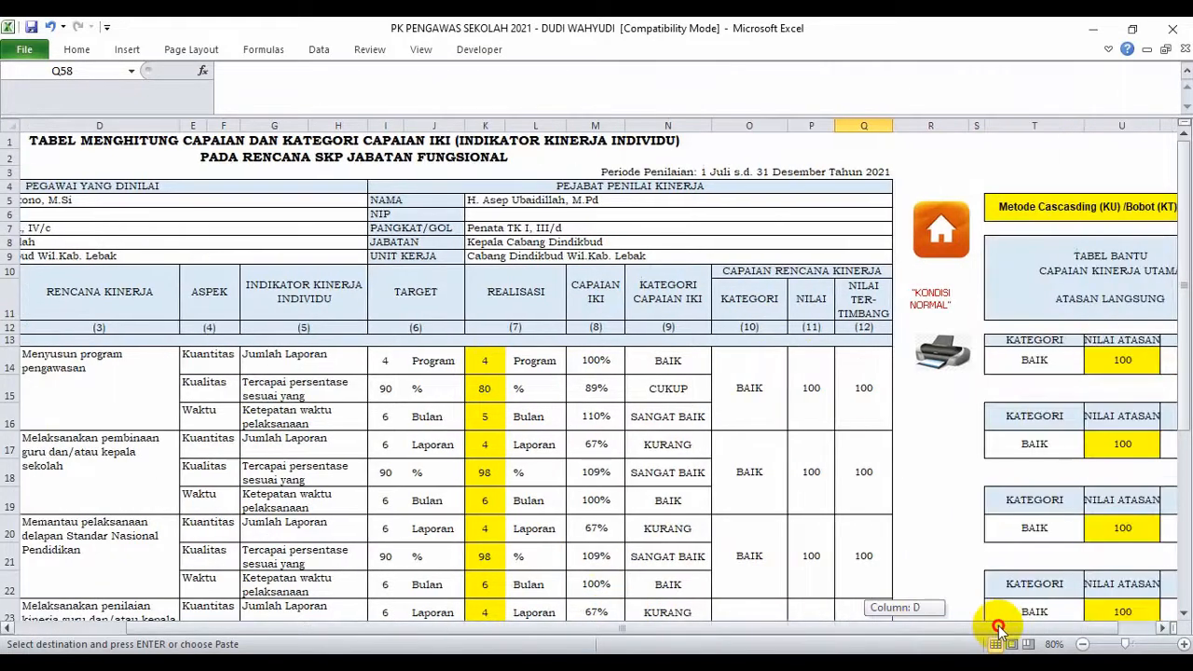
pyautogui.click(929, 301)
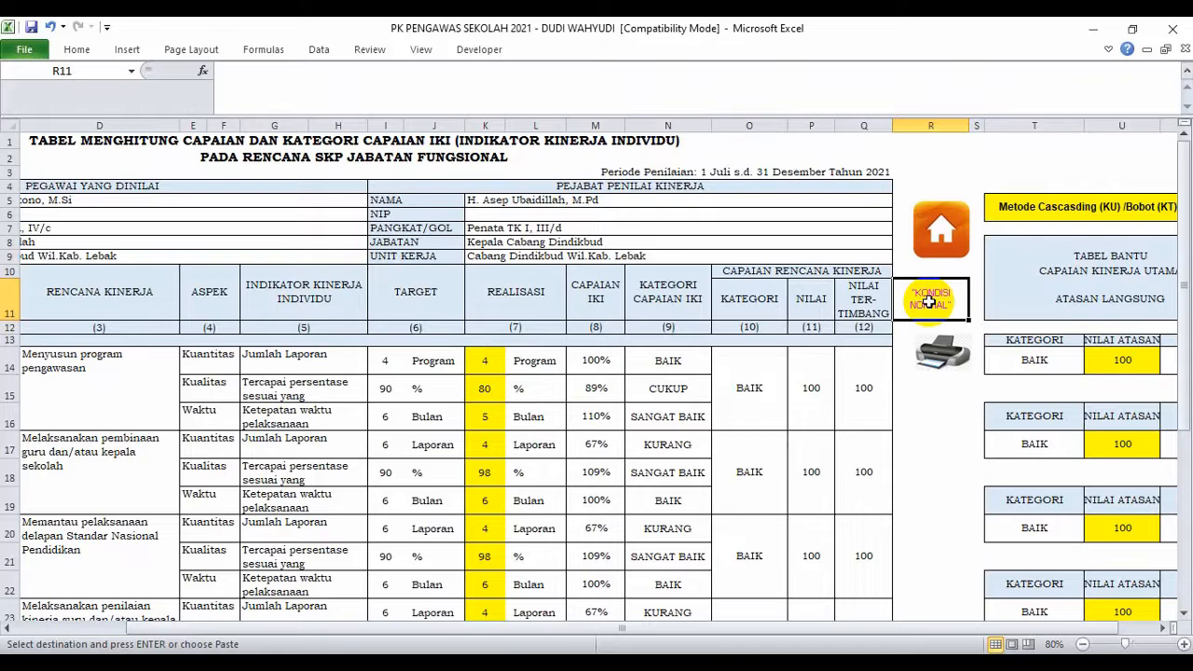
pyautogui.moveTo(912, 631); pyautogui.dragTo(990, 632)
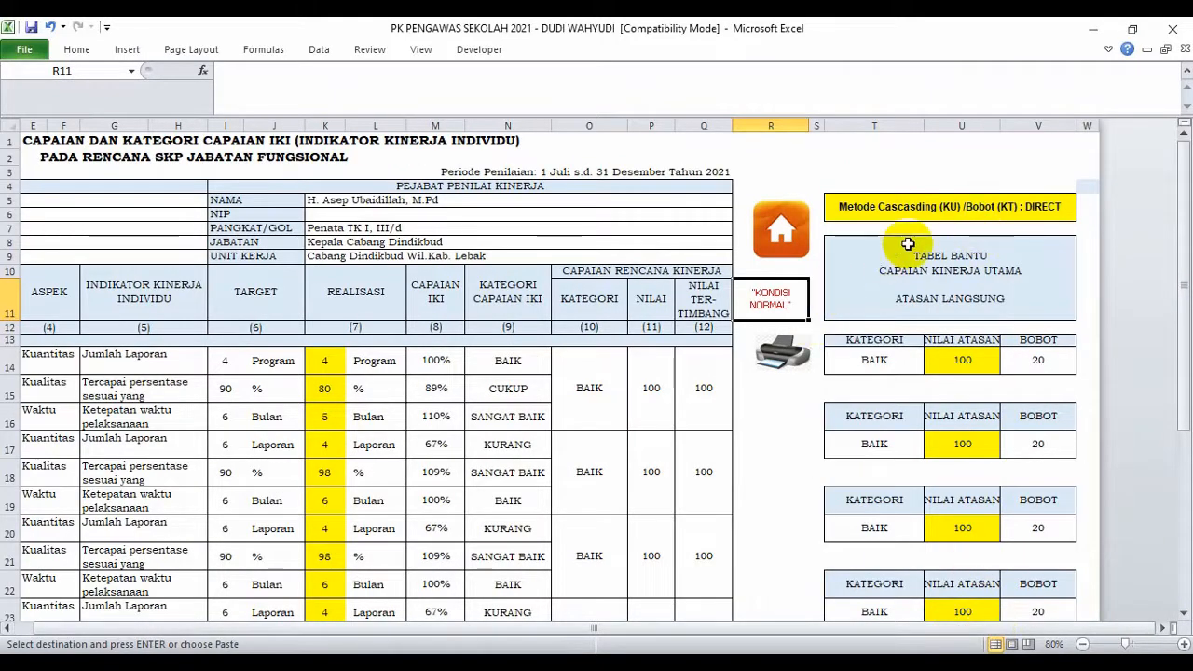
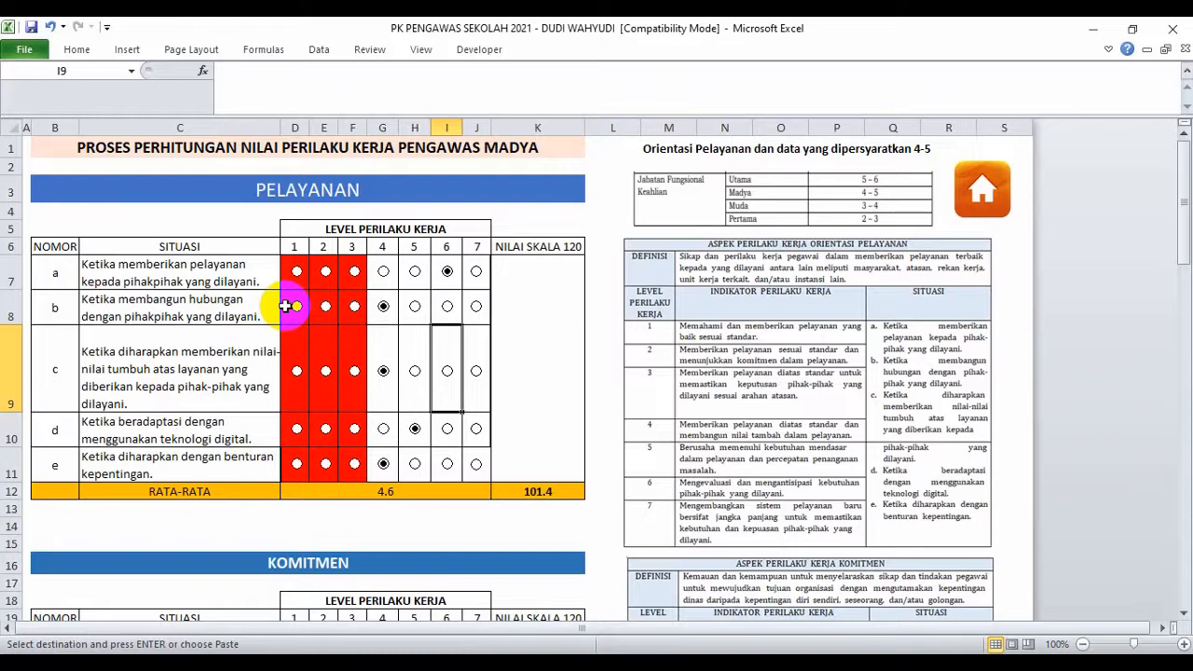
# Step: Set situation a under PELAYANAN to level 5 and look at the Orientasi Pelayanan reference table in columns M to R
pyautogui.click(415, 271)
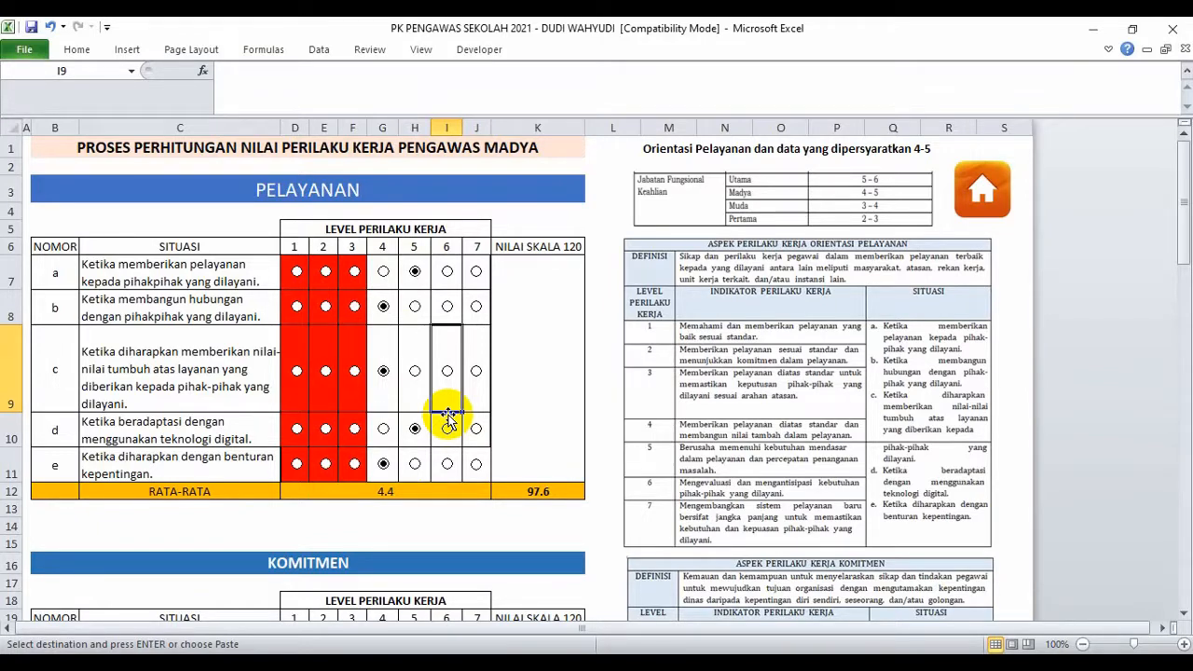
pyautogui.moveTo(695, 127); pyautogui.dragTo(942, 127)
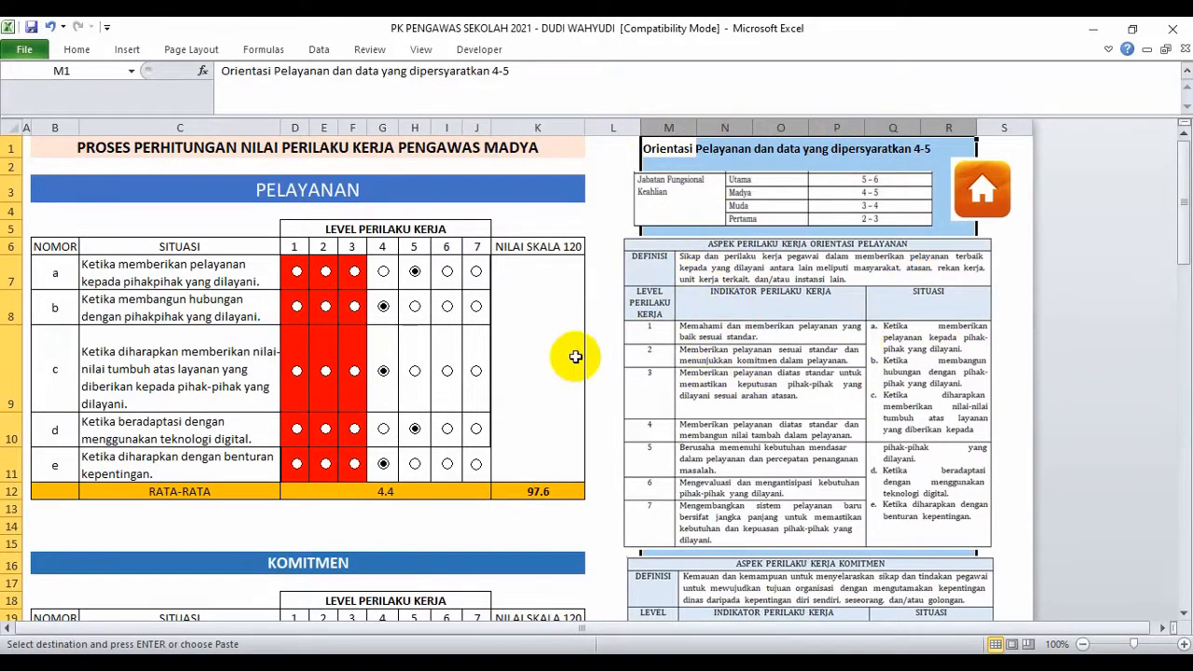
pyautogui.click(602, 317)
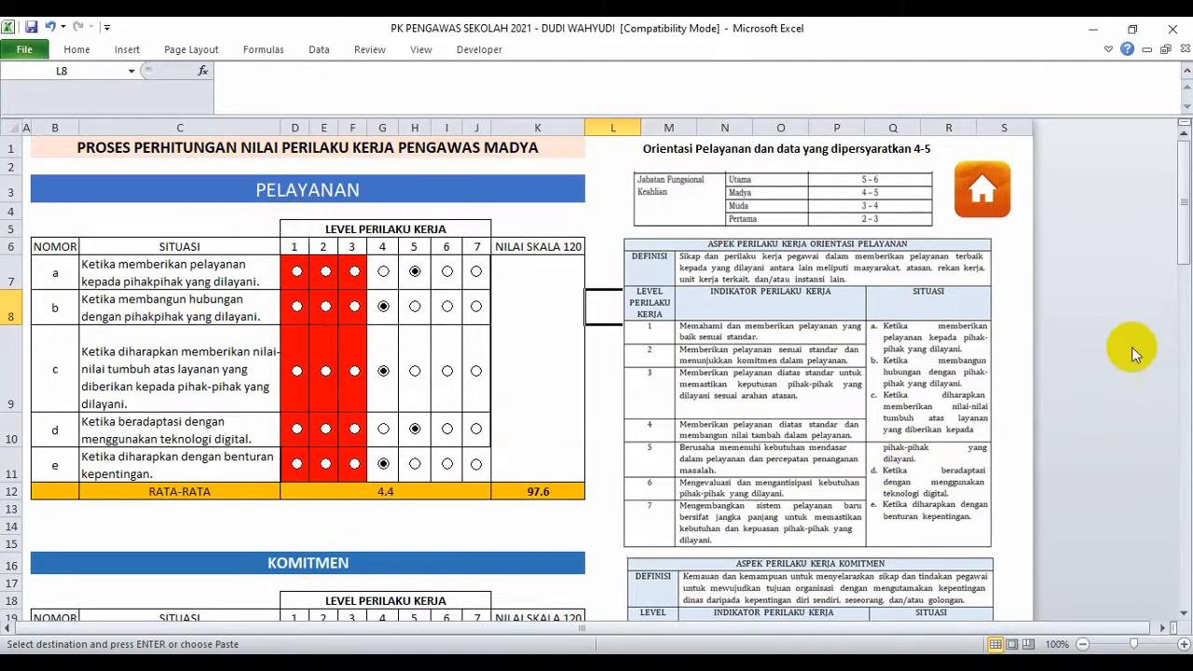
# Step: Review the Inisiatif Kerja and Kerjasama scoring tables and the Rekap Hasil Penilaian Perilaku Kerja in D66:D71
pyautogui.moveTo(1180, 231); pyautogui.dragTo(1186, 401)
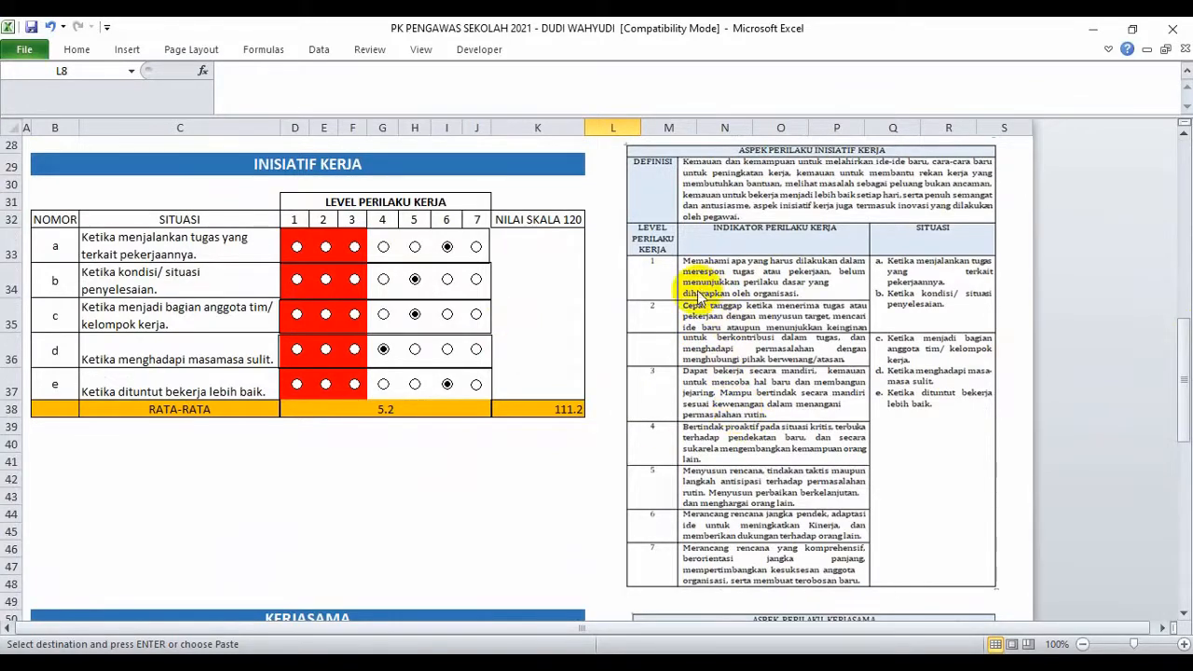
pyautogui.moveTo(1184, 338); pyautogui.dragTo(1184, 383)
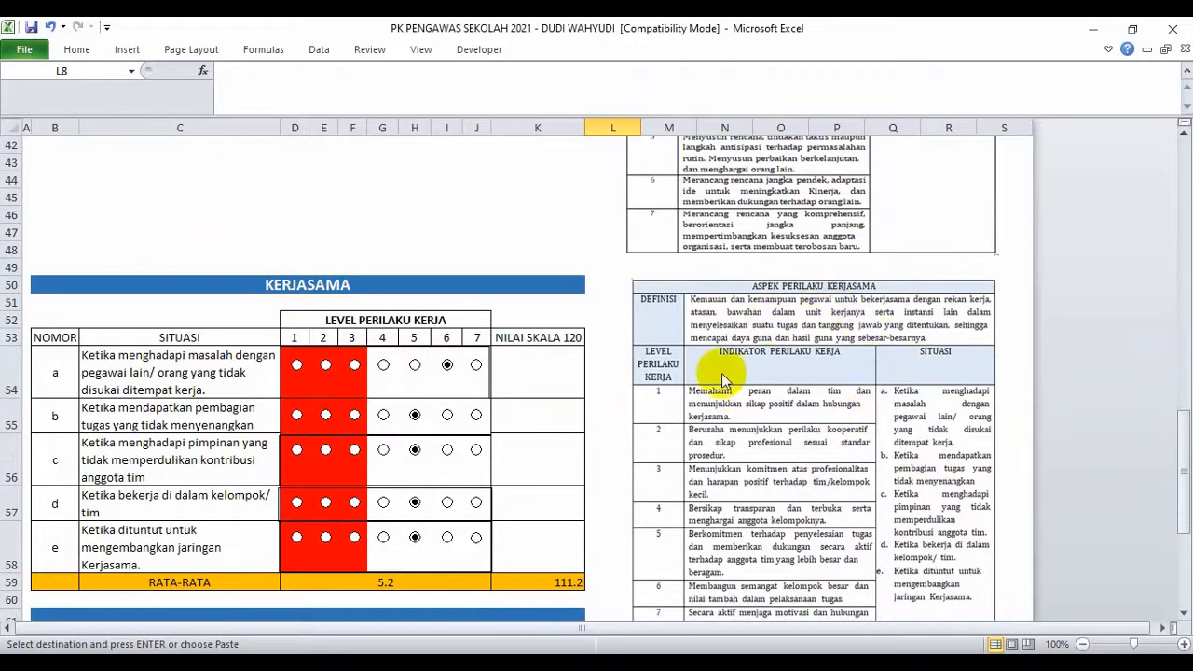
pyautogui.moveTo(1185, 436); pyautogui.dragTo(1188, 527)
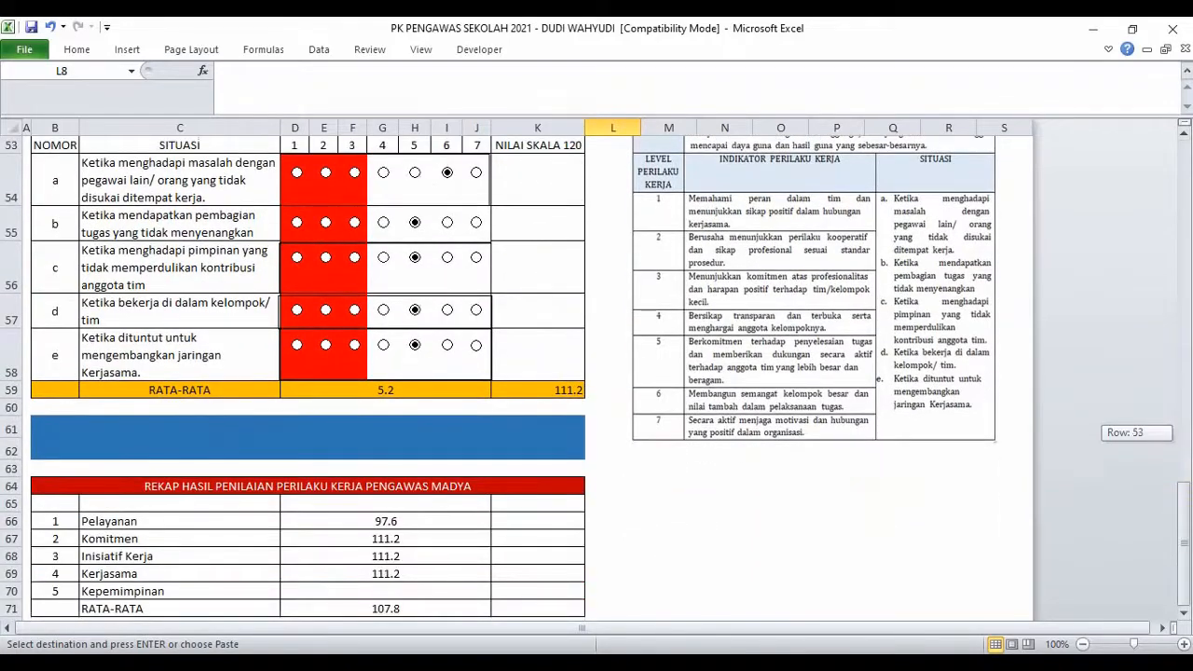
pyautogui.moveTo(419, 520); pyautogui.dragTo(431, 613)
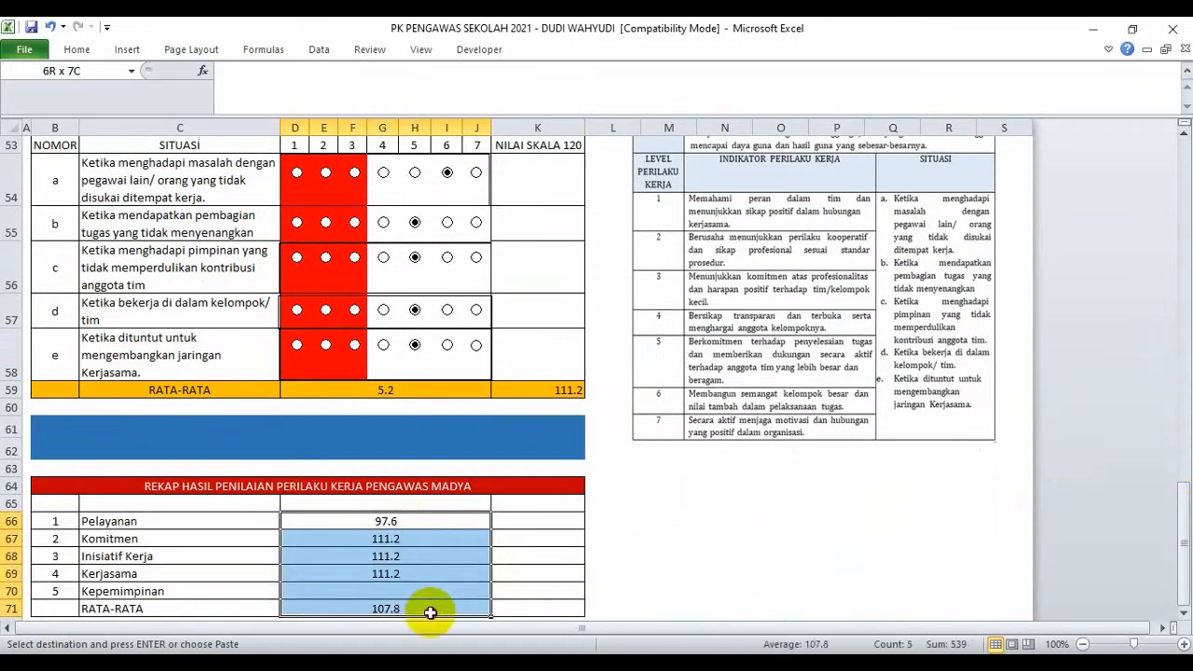
pyautogui.press('Return')
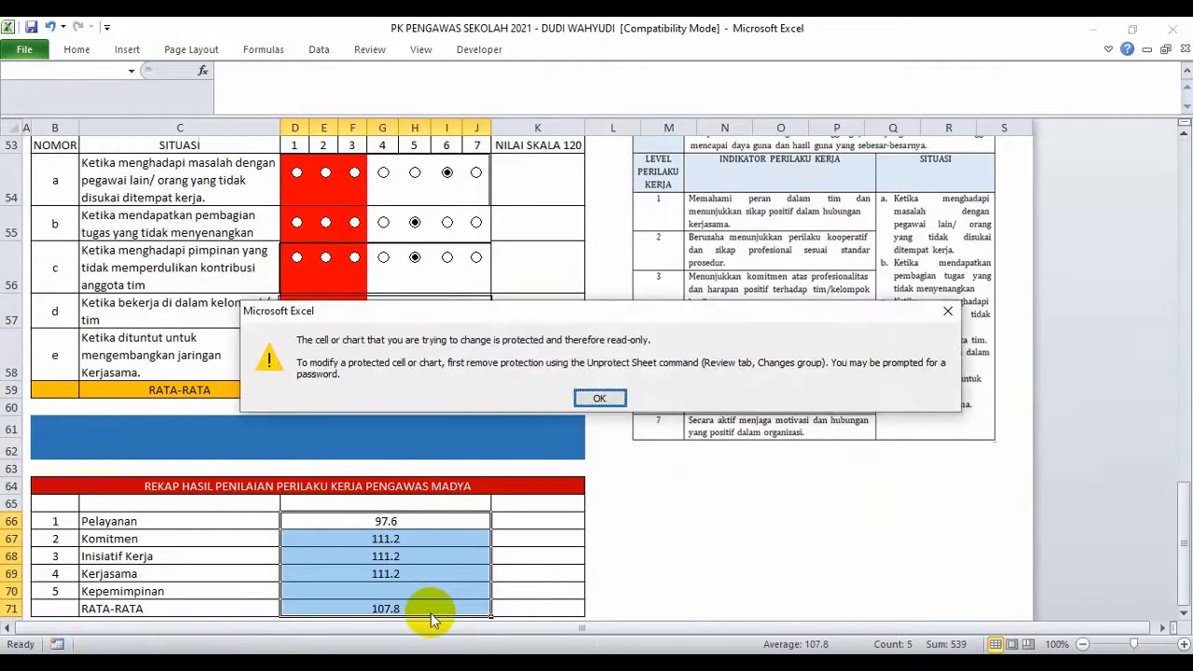
pyautogui.click(599, 395)
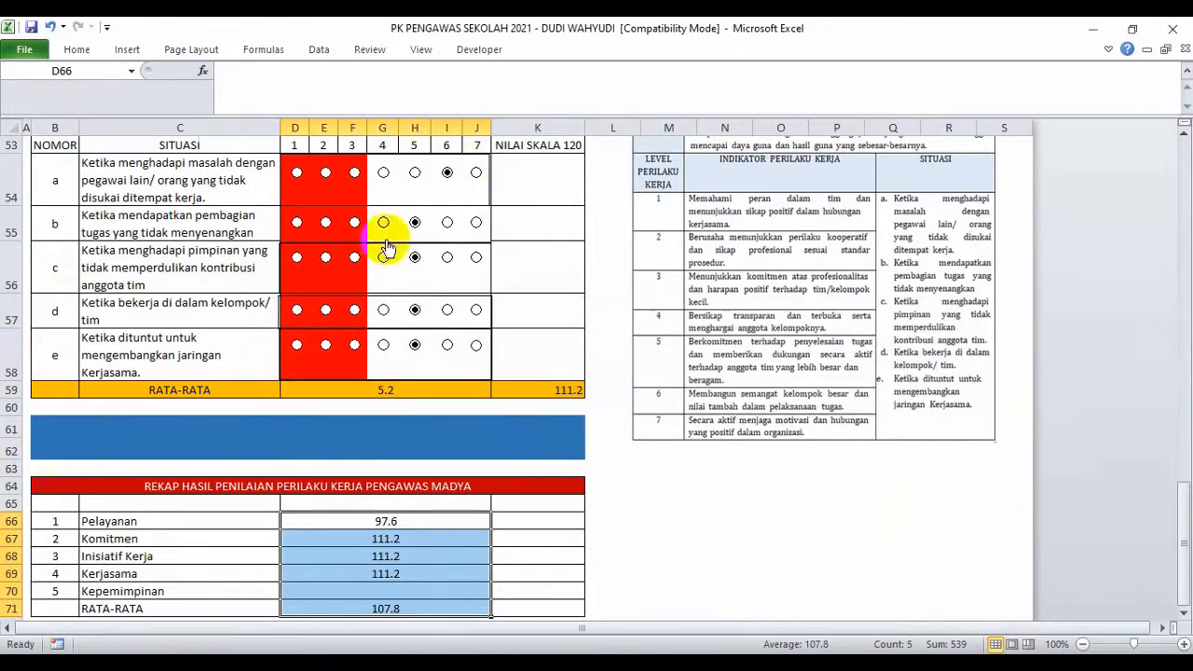
pyautogui.click(417, 591)
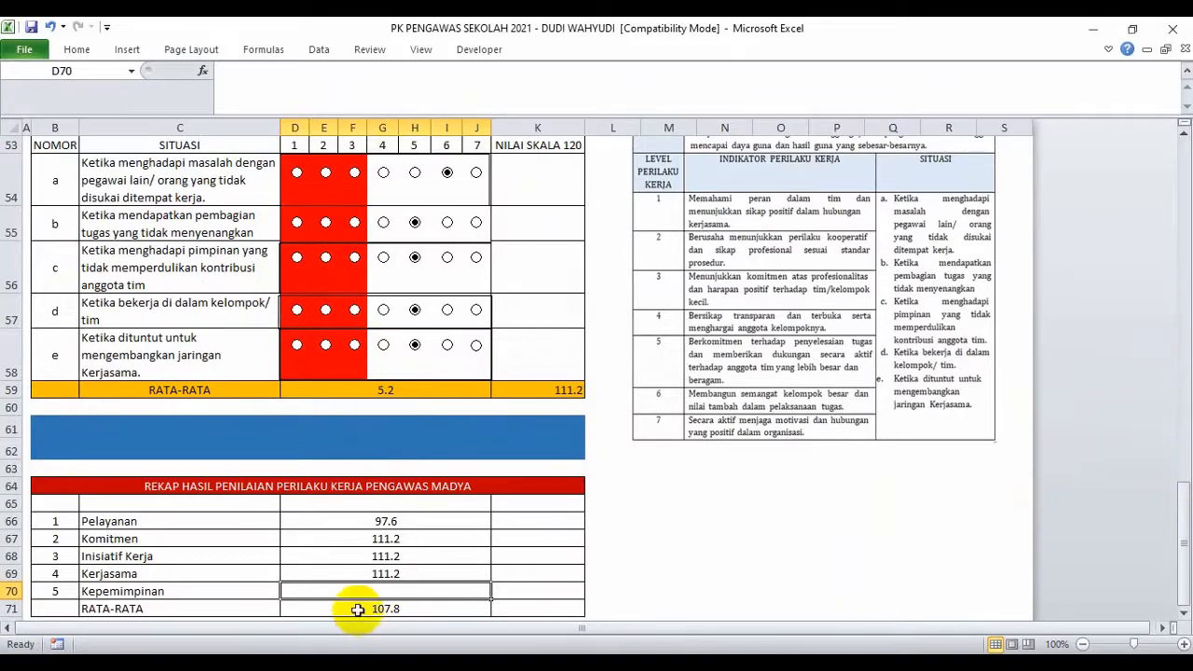
pyautogui.click(401, 608)
pyautogui.moveTo(1187, 557); pyautogui.dragTo(1186, 132)
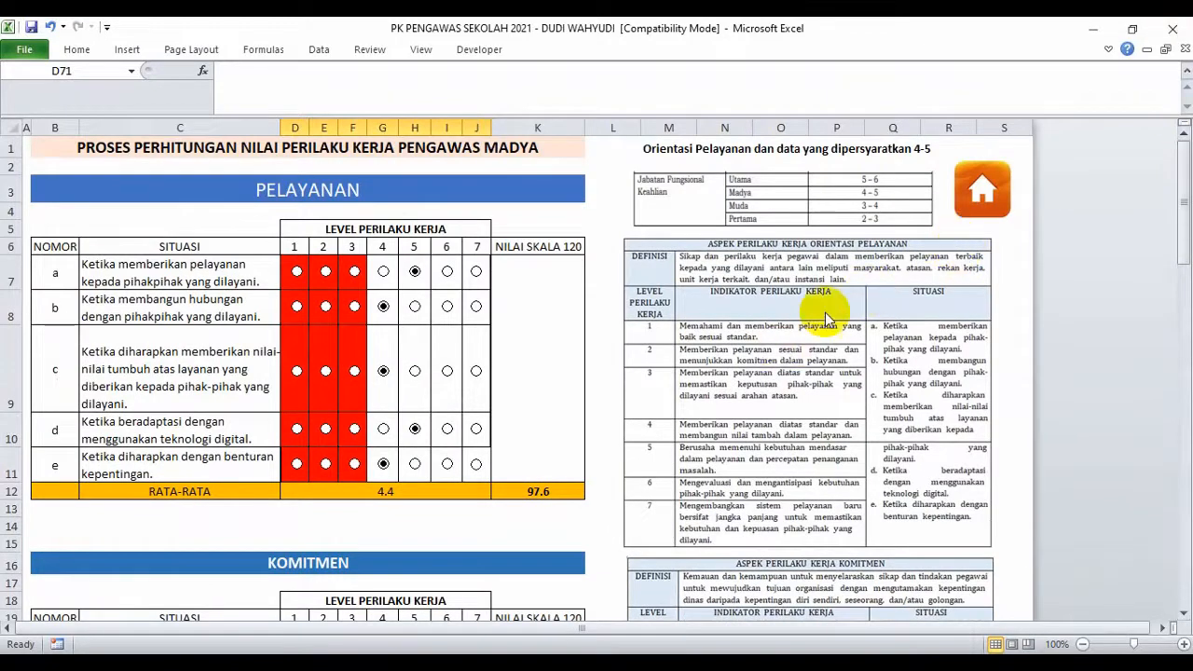
# Step: Open the Penilaian Perilaku Kerja form, switch Pilih Jabfung to PENGAWAS MUDA, and set it back to PENGAWAS MADYA
pyautogui.click(1004, 191)
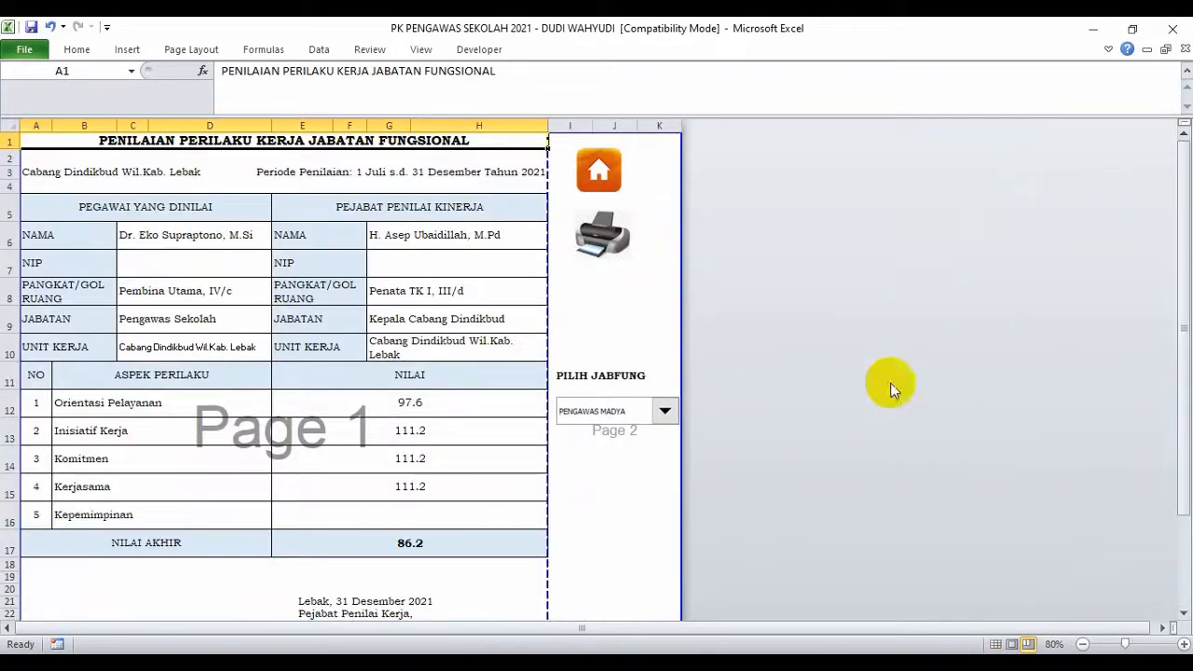
pyautogui.click(666, 413)
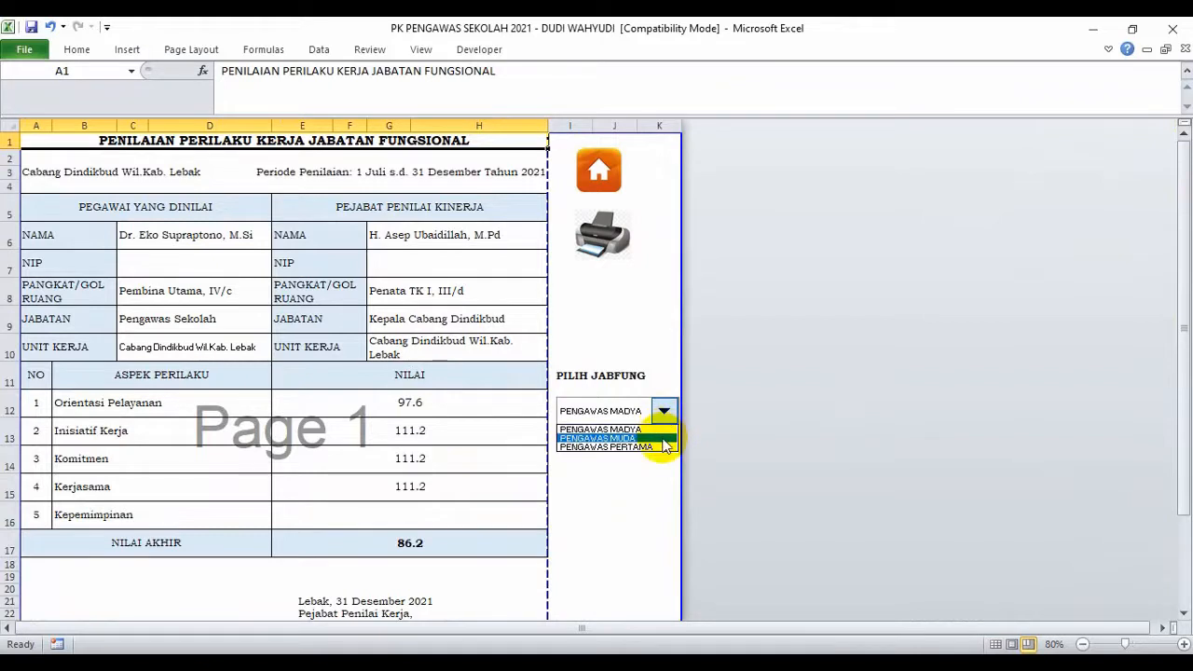
pyautogui.click(665, 439)
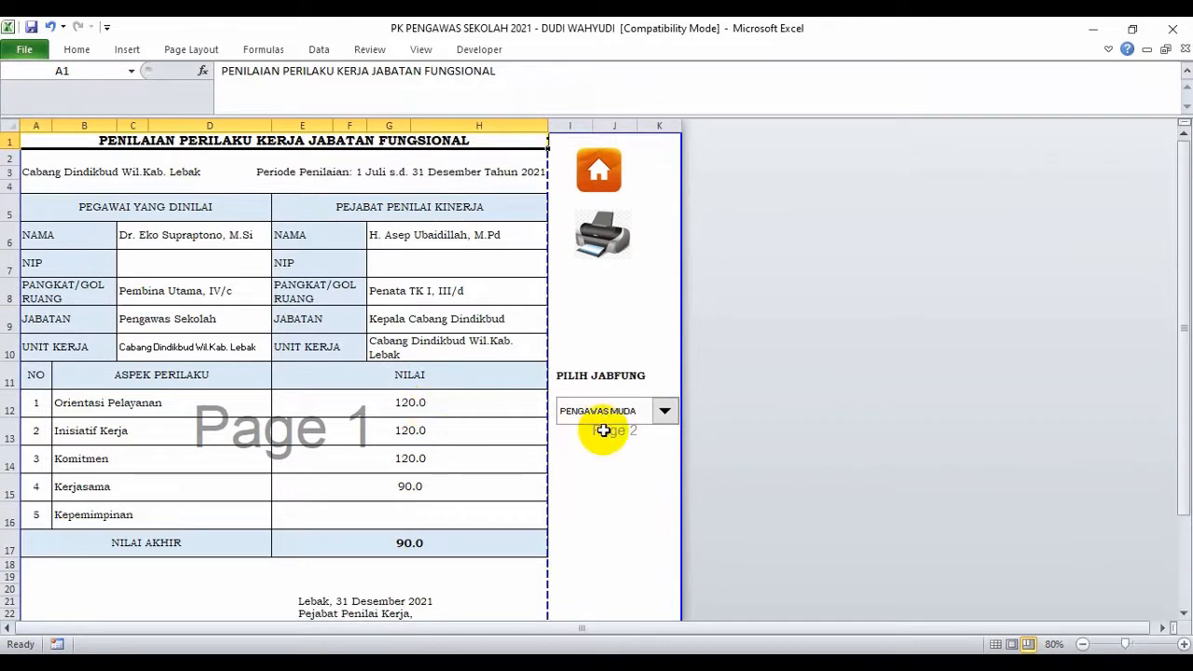
pyautogui.click(662, 412)
pyautogui.click(646, 430)
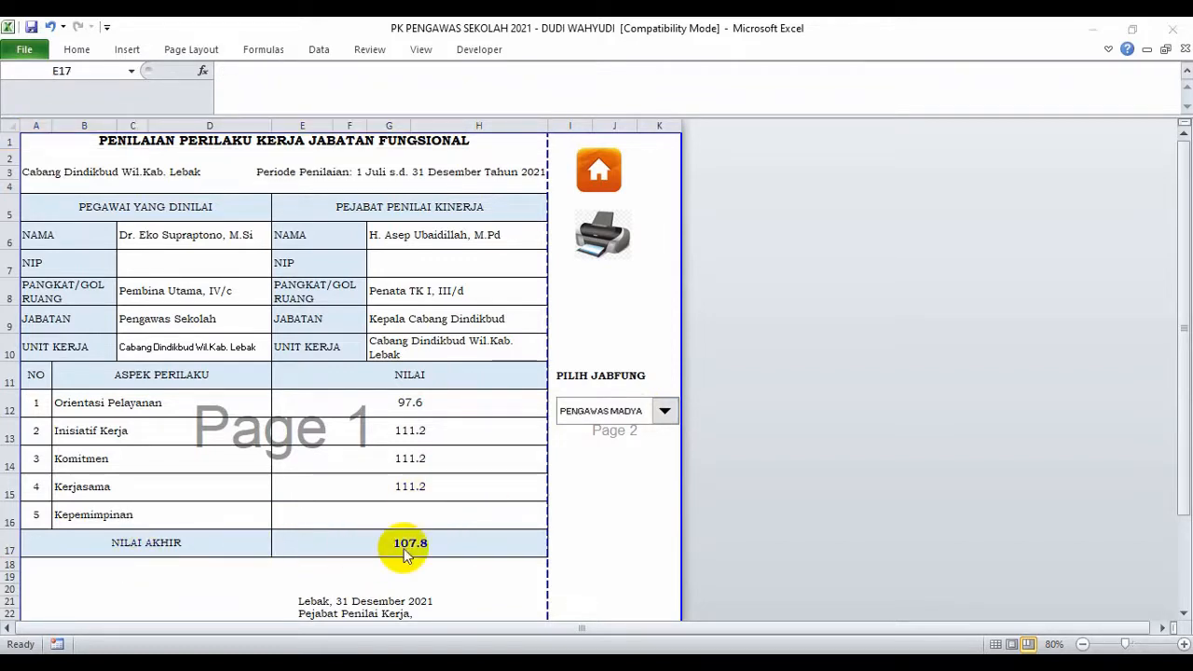
# Step: Examine the four behaviour aspect scores in E12:E15, the Nilai Akhir in E17 and the available Pilih Jabfung options
pyautogui.click(405, 548)
pyautogui.click(438, 402)
pyautogui.moveTo(438, 403); pyautogui.dragTo(447, 487)
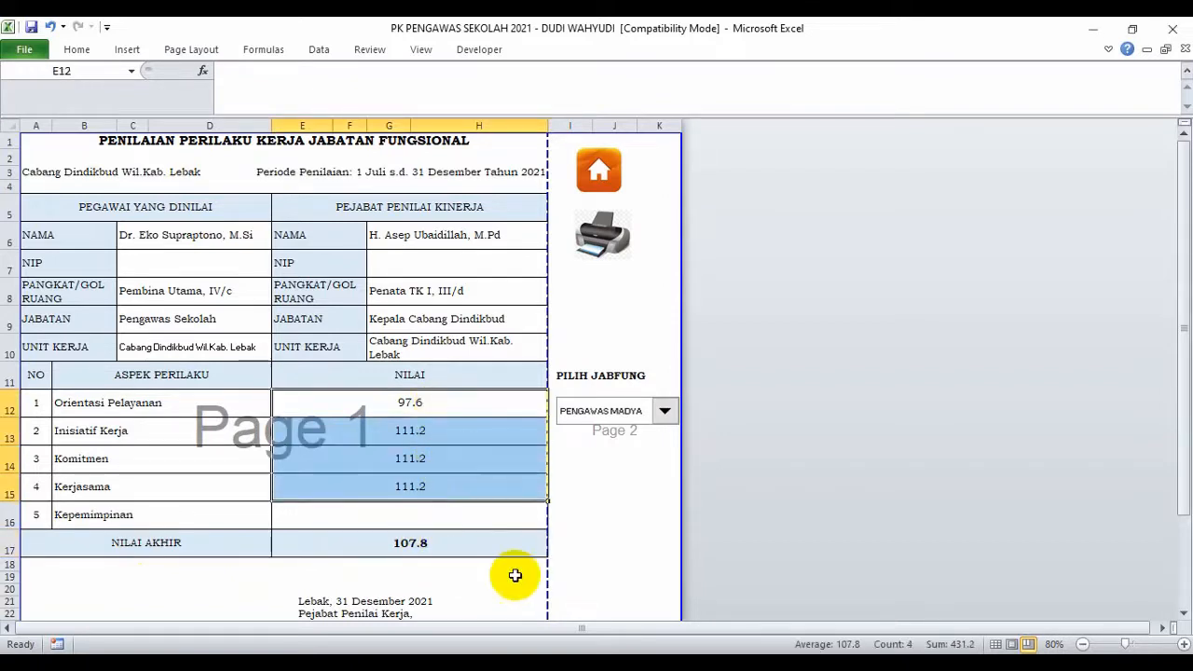
pyautogui.click(664, 411)
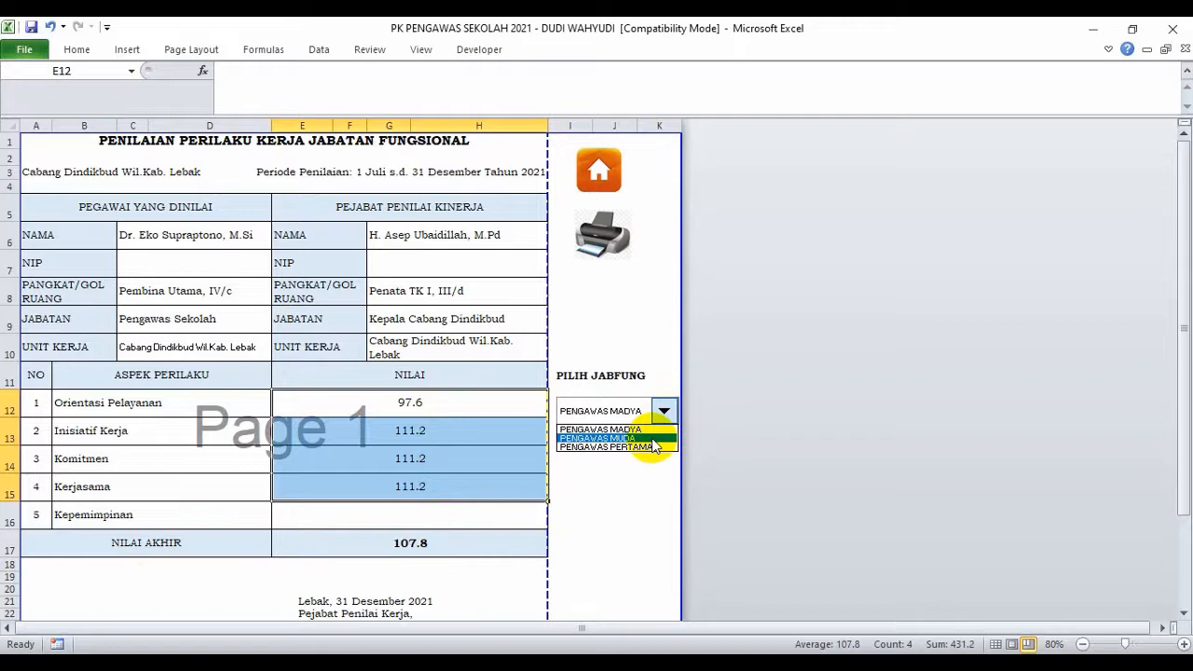
pyautogui.click(606, 539)
pyautogui.click(460, 554)
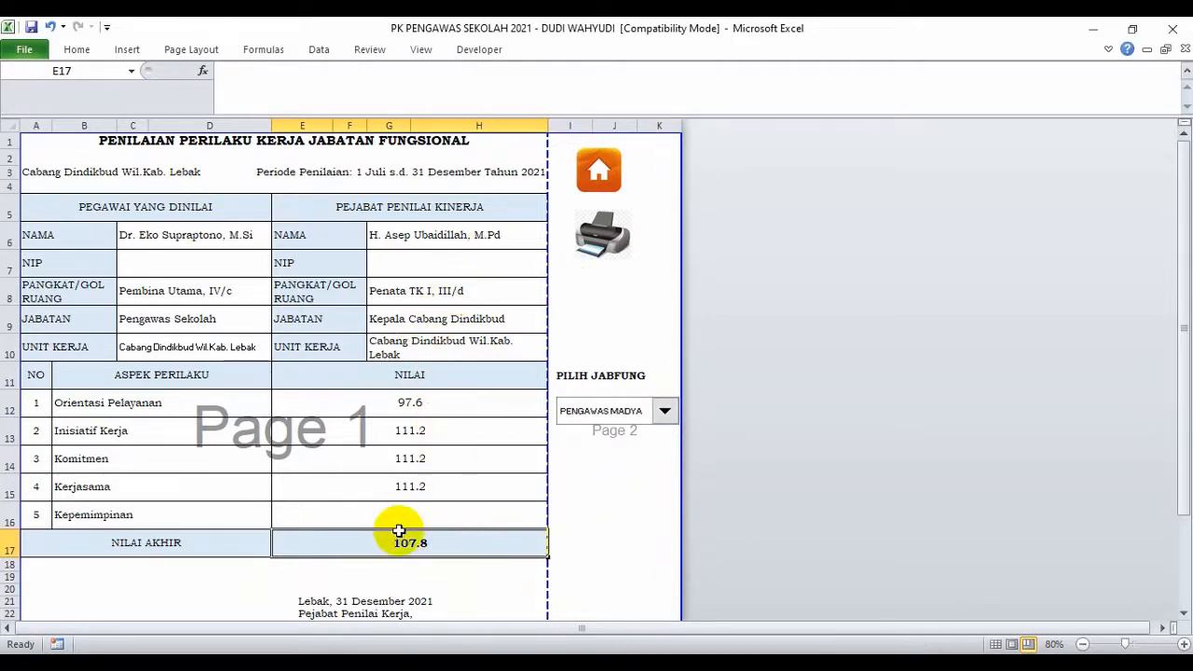
# Step: View the 9. KINERJA sheet from the main menu, look through the 7. CAPAIAN sheet, and return to the menu
pyautogui.click(608, 182)
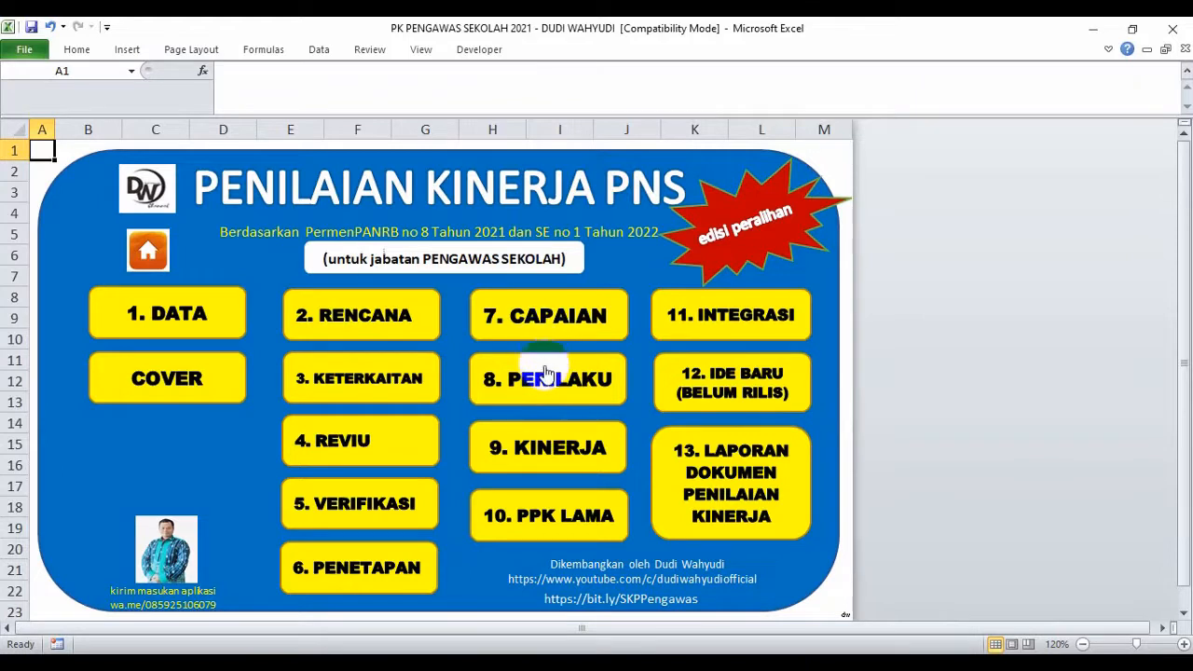
pyautogui.click(560, 451)
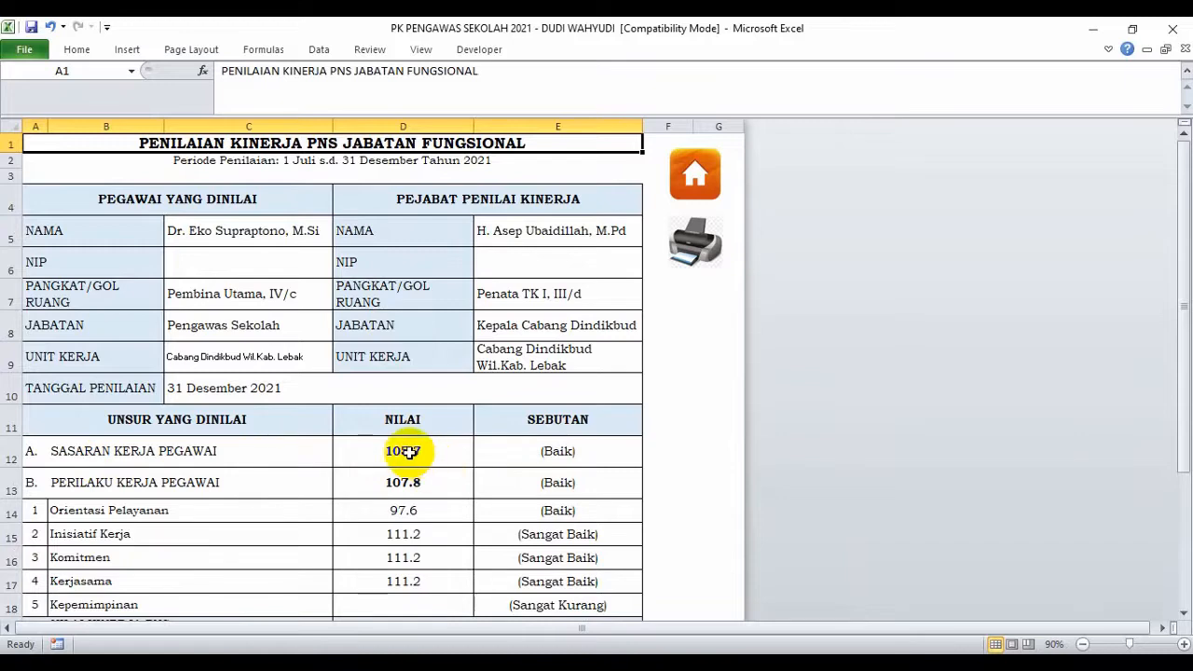
pyautogui.click(694, 174)
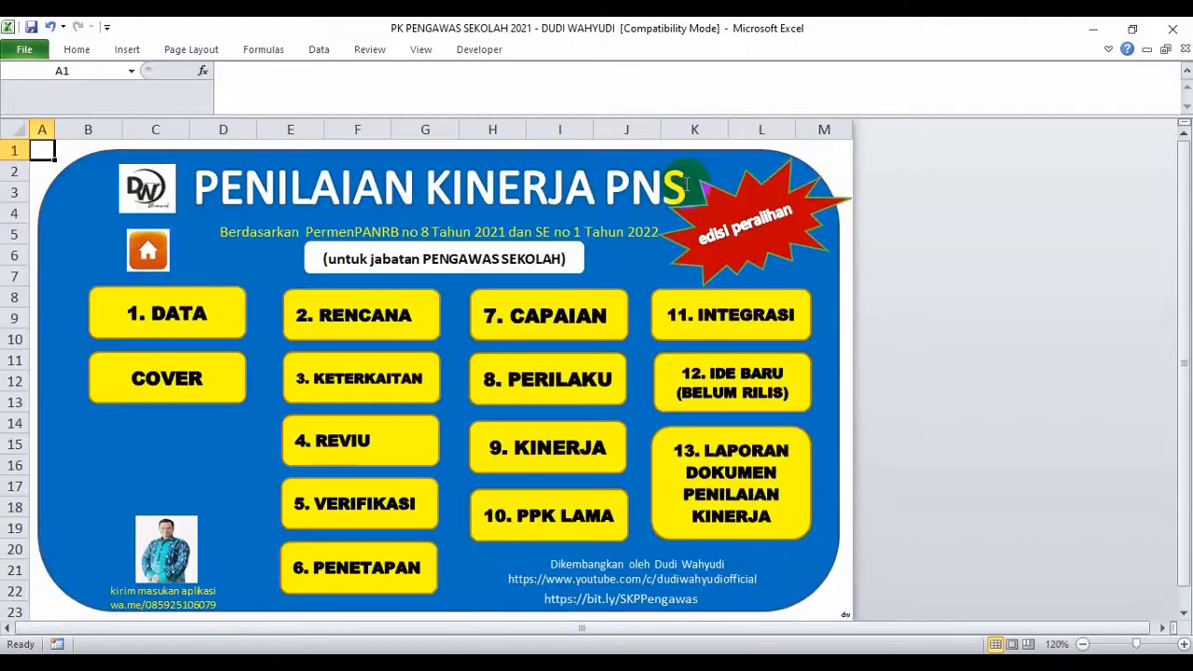
pyautogui.click(546, 315)
pyautogui.moveTo(1184, 196); pyautogui.dragTo(1184, 493)
pyautogui.moveTo(1187, 387); pyautogui.dragTo(1191, 101)
pyautogui.click(1156, 220)
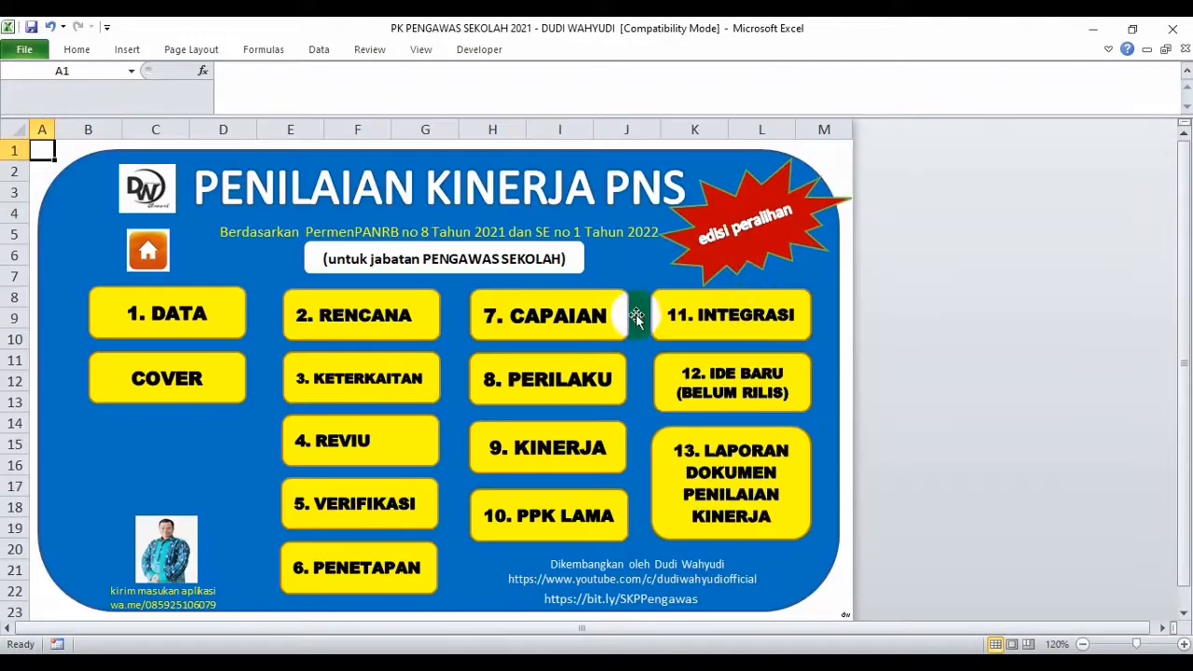
# Step: Compare the KINERJA sheet with the Pengawas Madya PERILAKU scoring sheet and its appraisal form, ending at the main menu
pyautogui.click(525, 447)
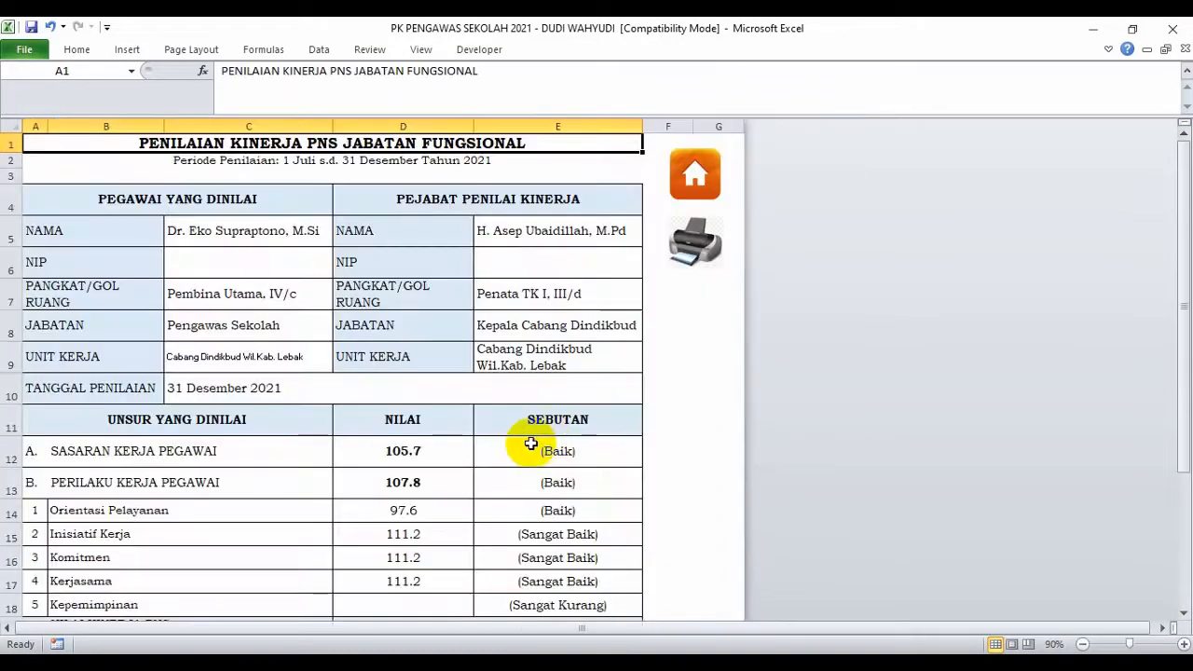
pyautogui.click(714, 170)
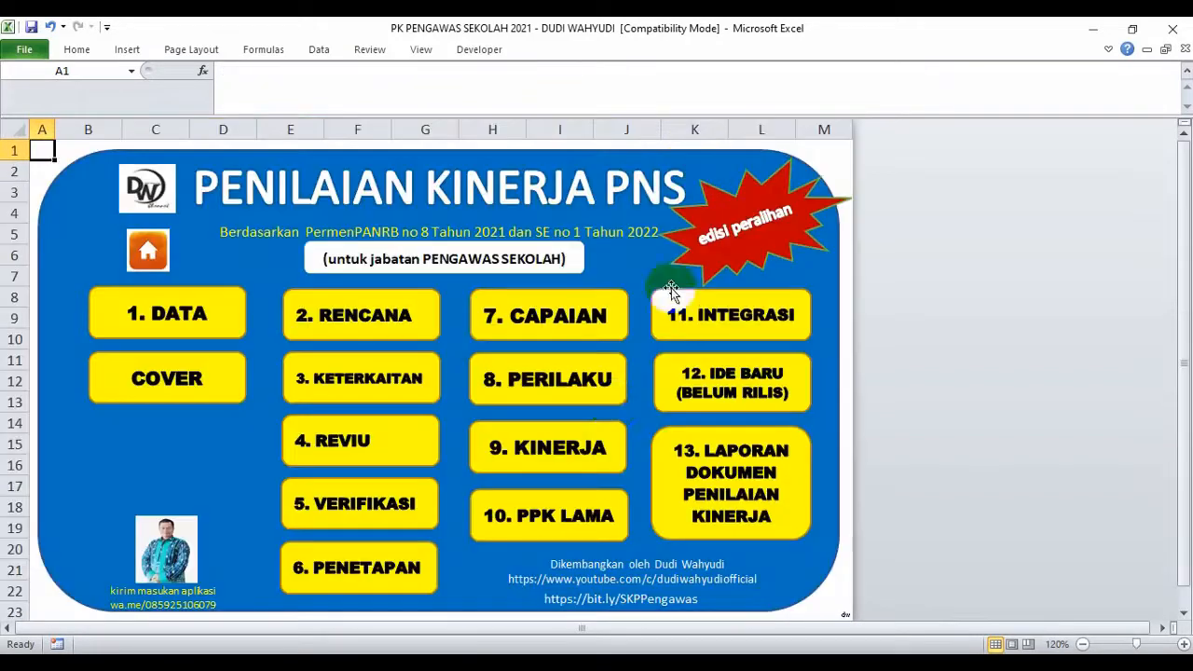
pyautogui.click(577, 382)
pyautogui.click(237, 359)
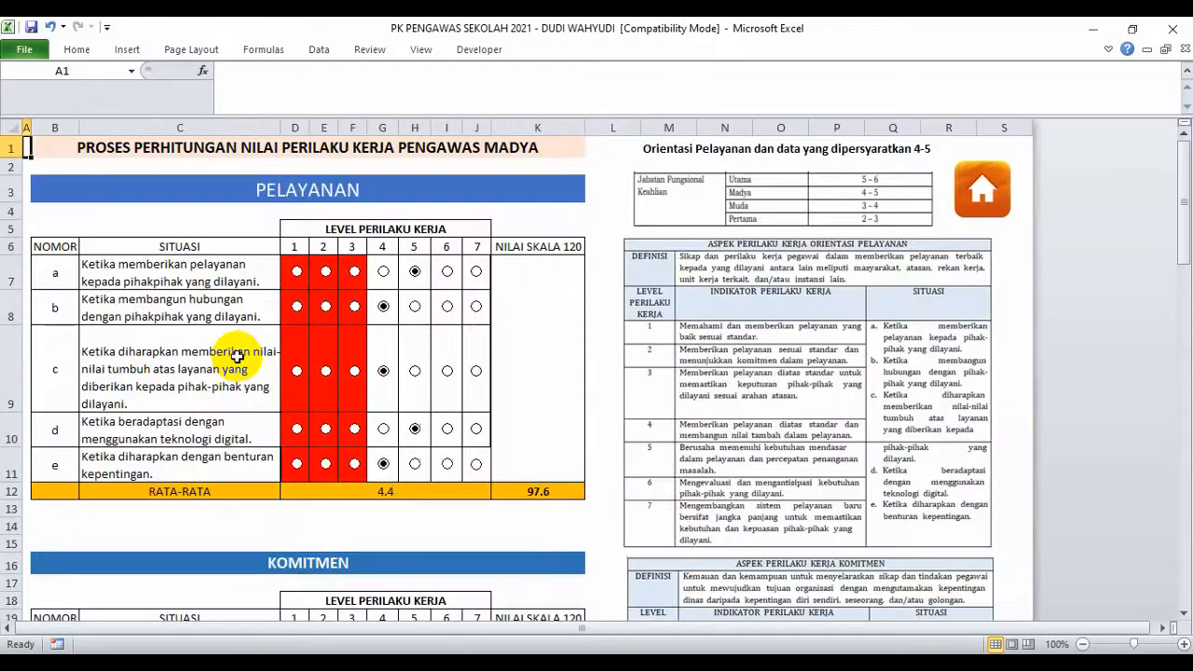
pyautogui.click(974, 224)
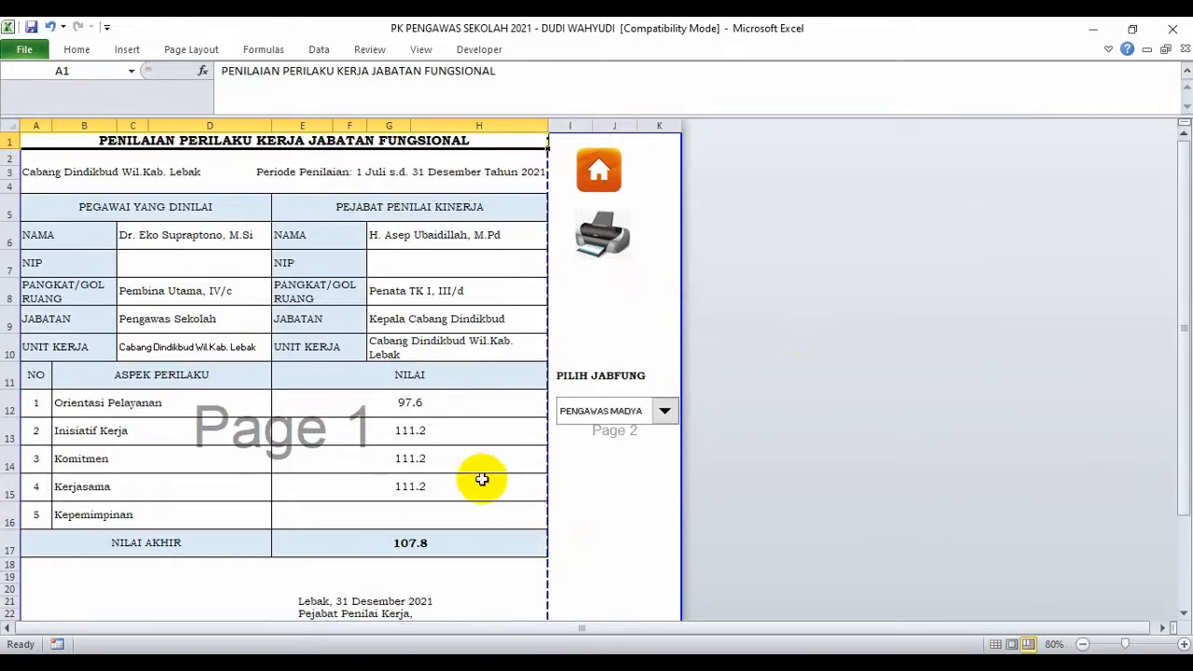
pyautogui.click(600, 171)
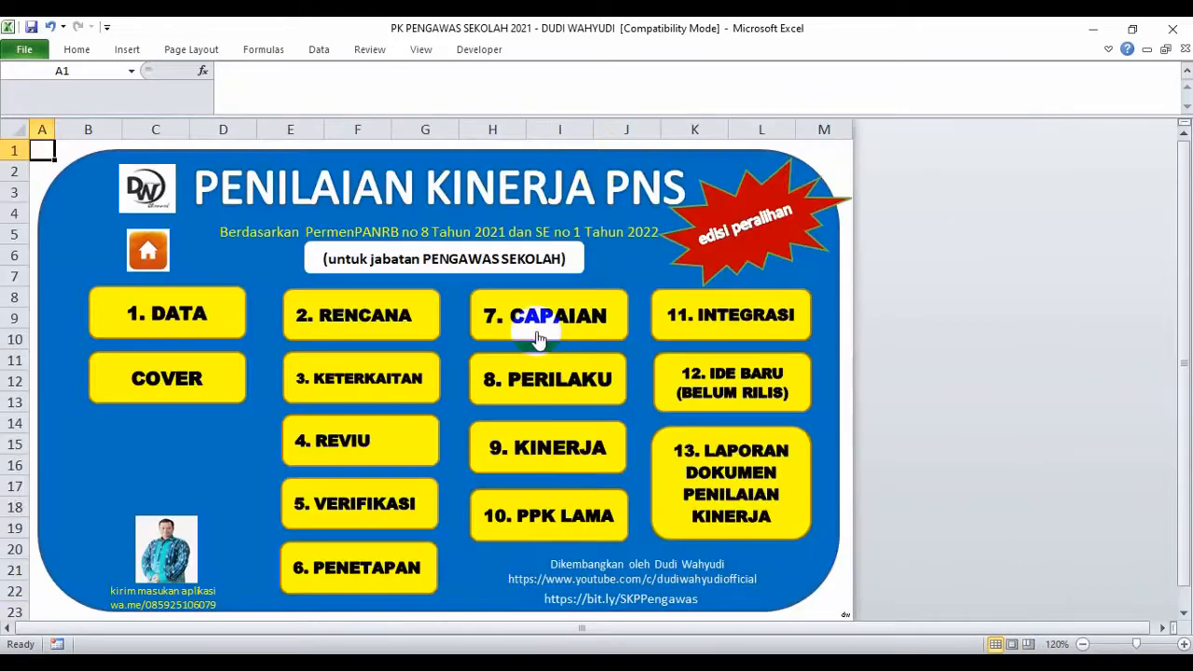
# Step: Open the 9. KINERJA sheet and examine Nilai Kinerja PNS, Ide Baru and Nilai Akhir in D19:D21 and the signature block
pyautogui.click(536, 457)
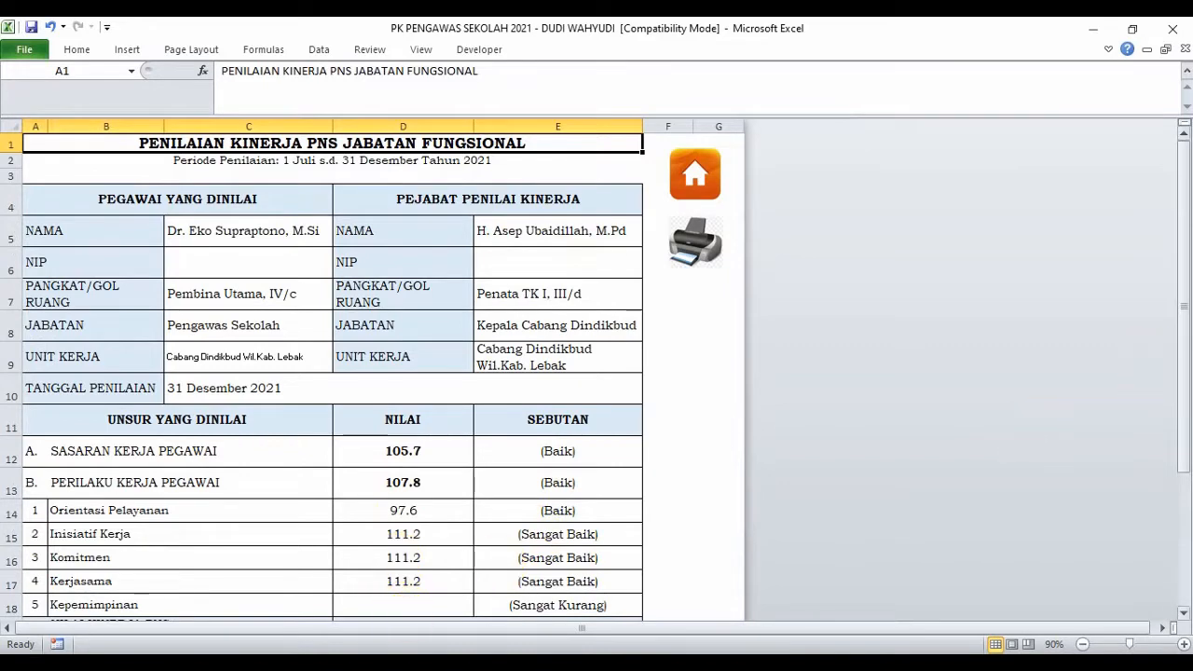
pyautogui.moveTo(1185, 306); pyautogui.dragTo(1187, 387)
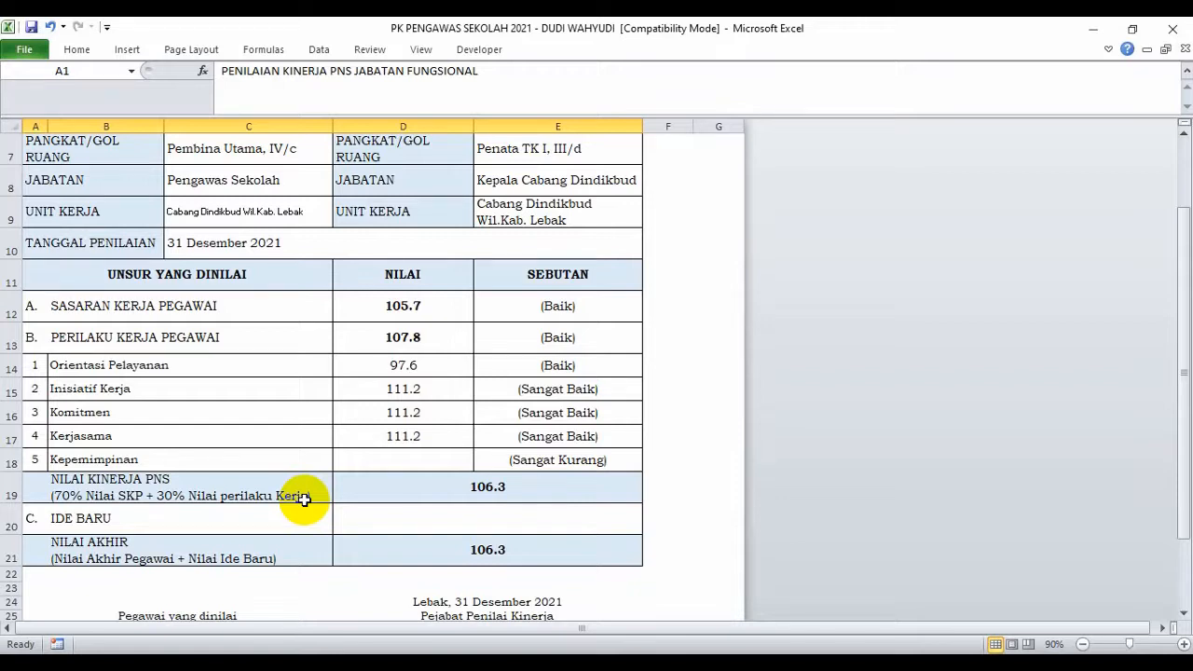
pyautogui.click(105, 522)
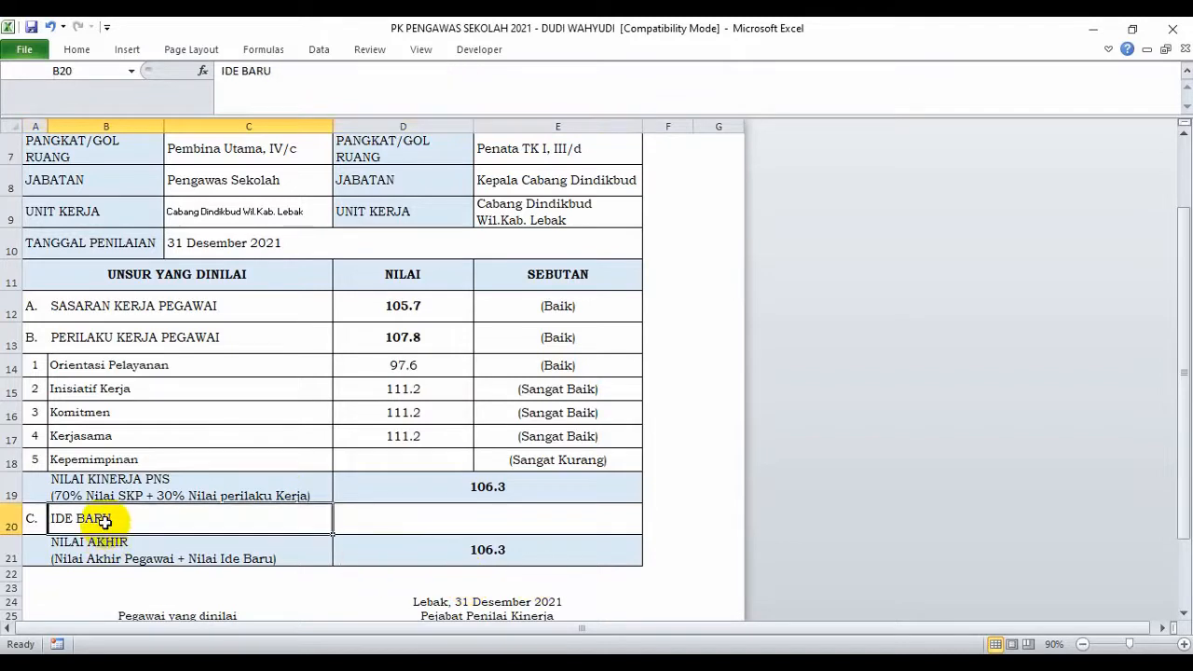
pyautogui.click(496, 517)
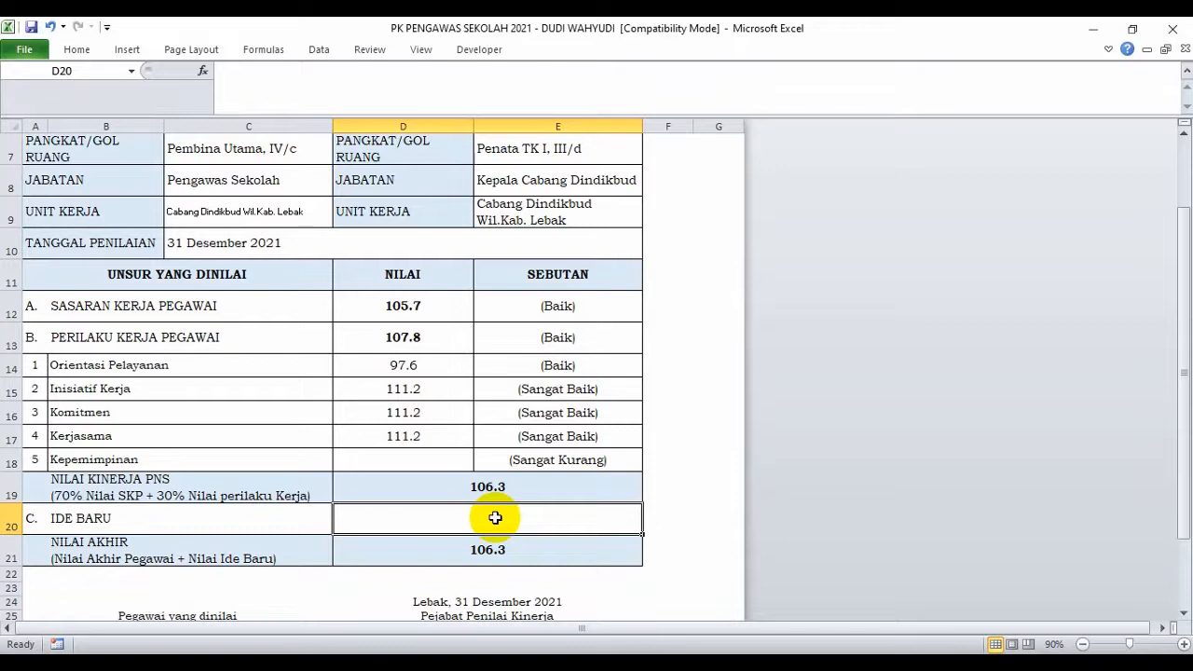
pyautogui.click(495, 552)
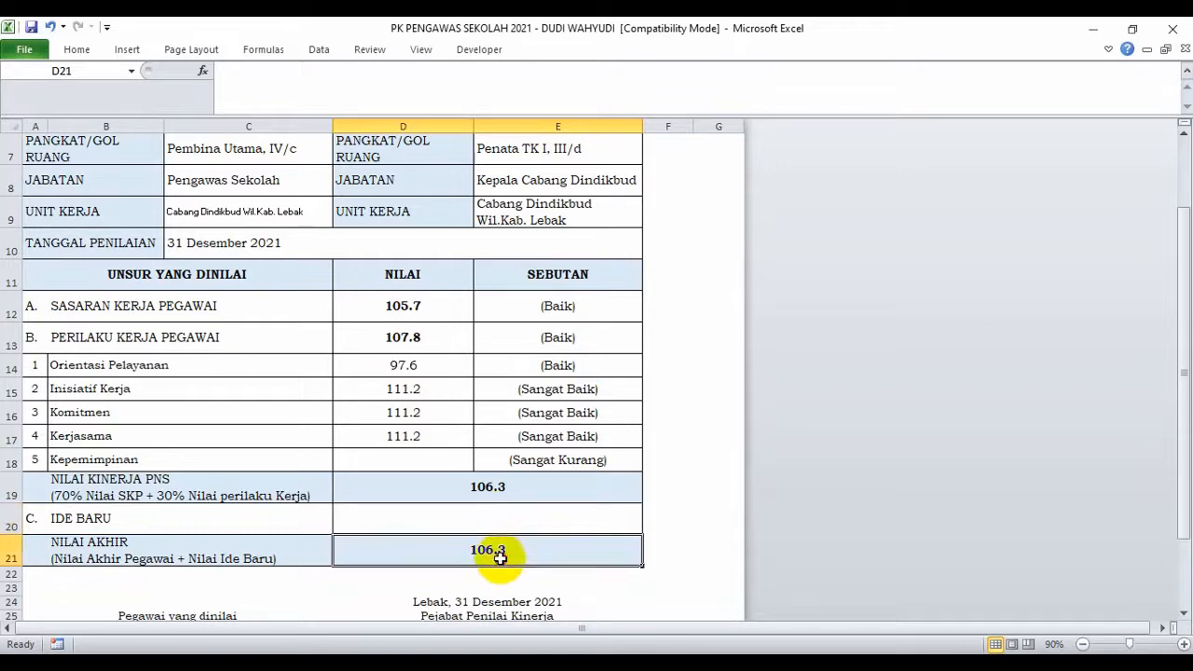
pyautogui.click(495, 488)
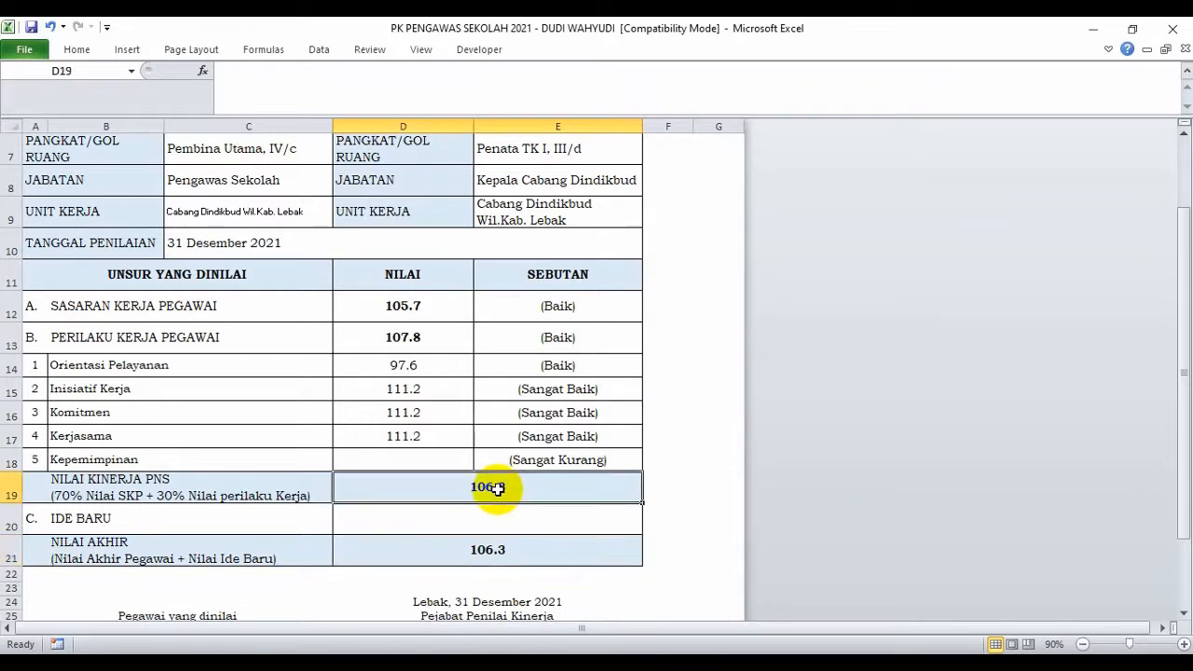
pyautogui.click(495, 519)
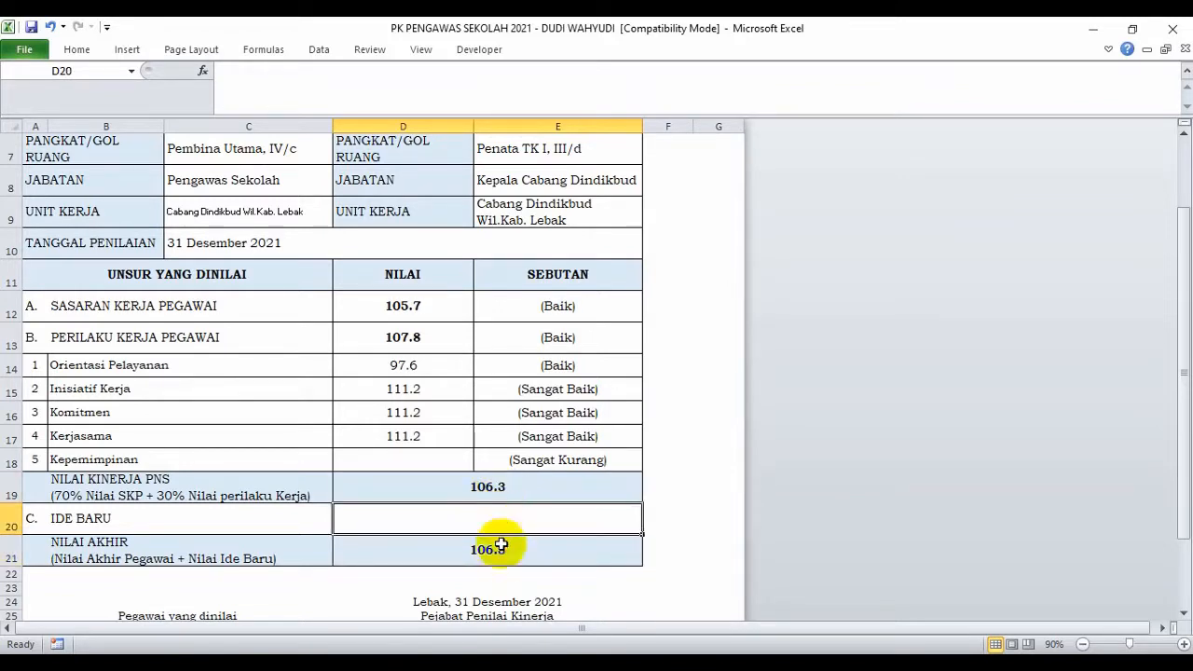
pyautogui.click(504, 558)
pyautogui.moveTo(1185, 386); pyautogui.dragTo(1184, 443)
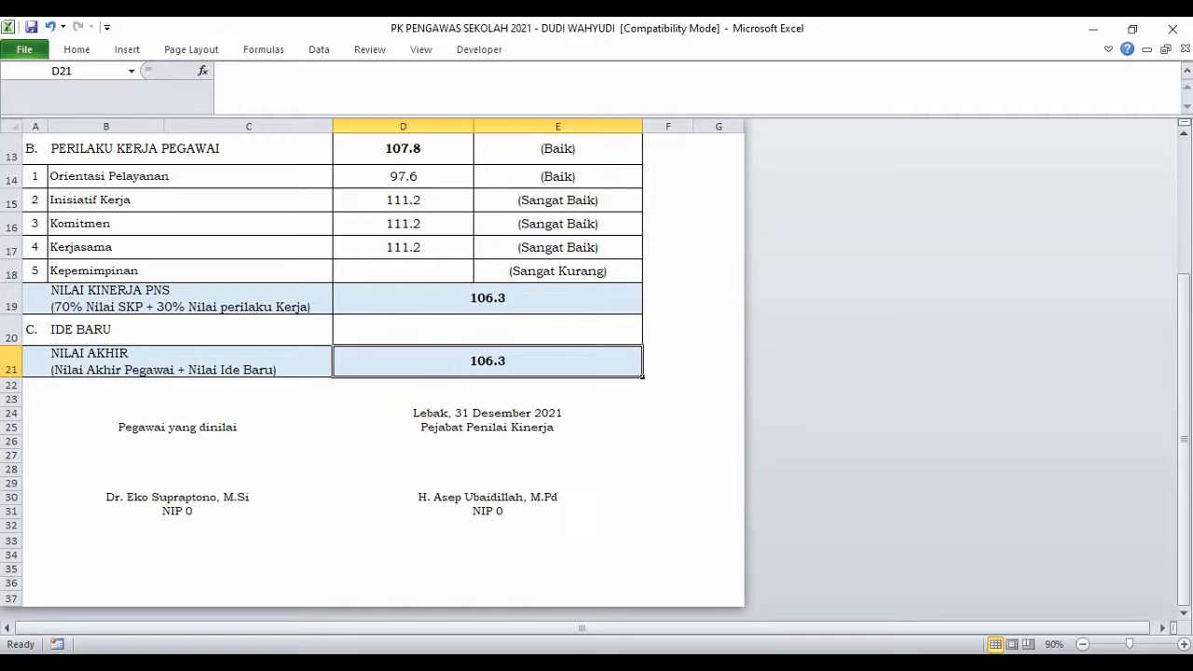
# Step: Go from the KINERJA sheet through the main menu to 10. PPK LAMA and set the Sasaran Kinerja Pegawai (SKP) score in D12 to 90
pyautogui.moveTo(1186, 372); pyautogui.dragTo(1186, 227)
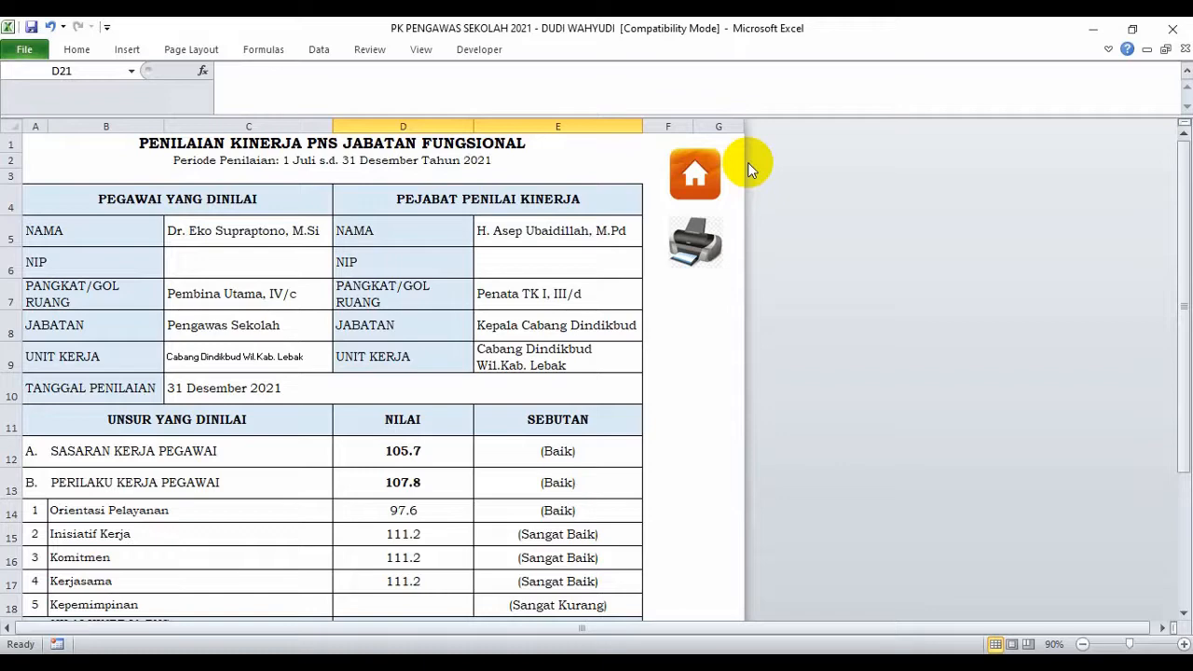
pyautogui.click(699, 174)
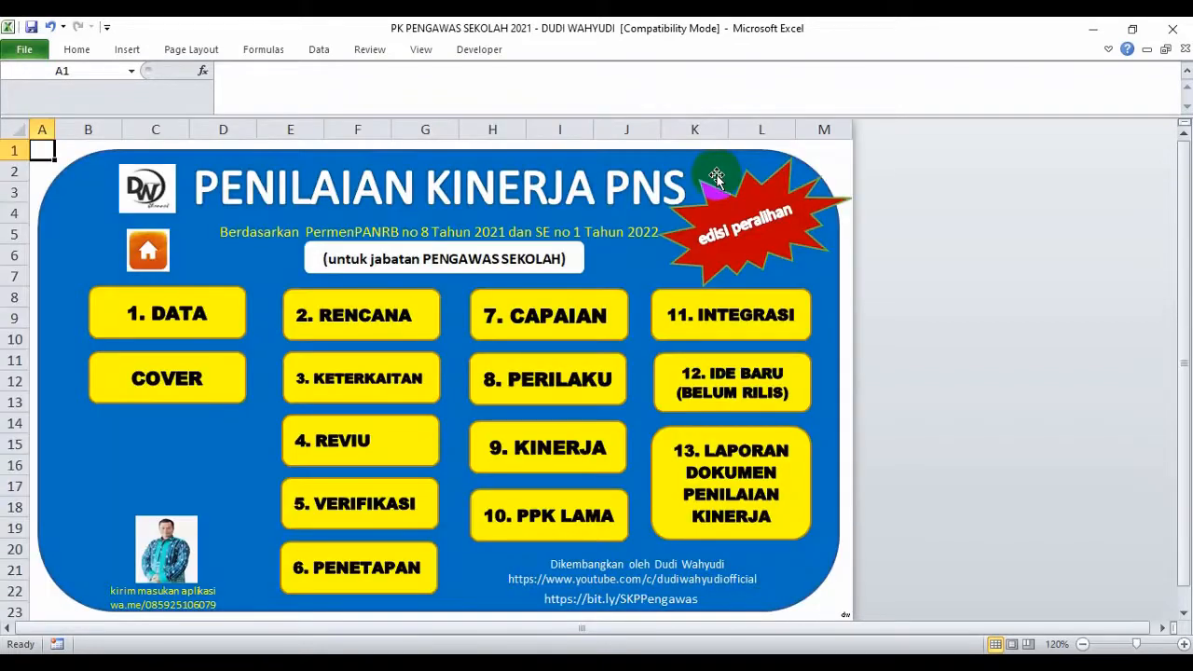
pyautogui.click(561, 525)
pyautogui.moveTo(1180, 303); pyautogui.dragTo(1185, 327)
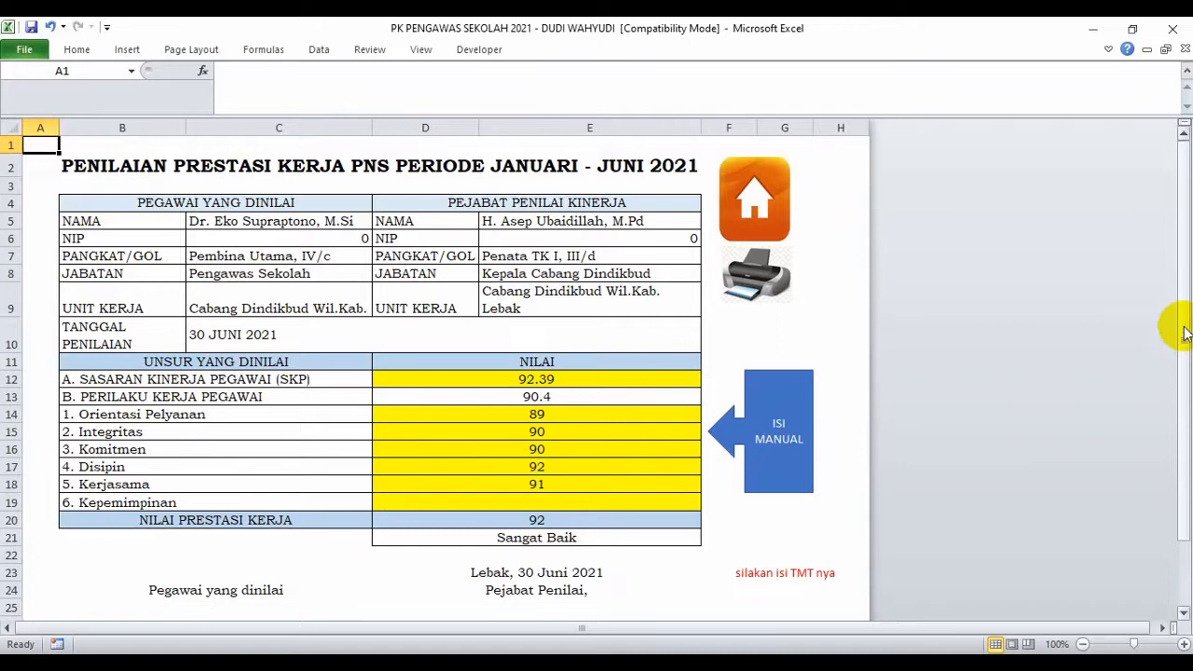
pyautogui.click(598, 379)
pyautogui.write('90')
pyautogui.press('Return')
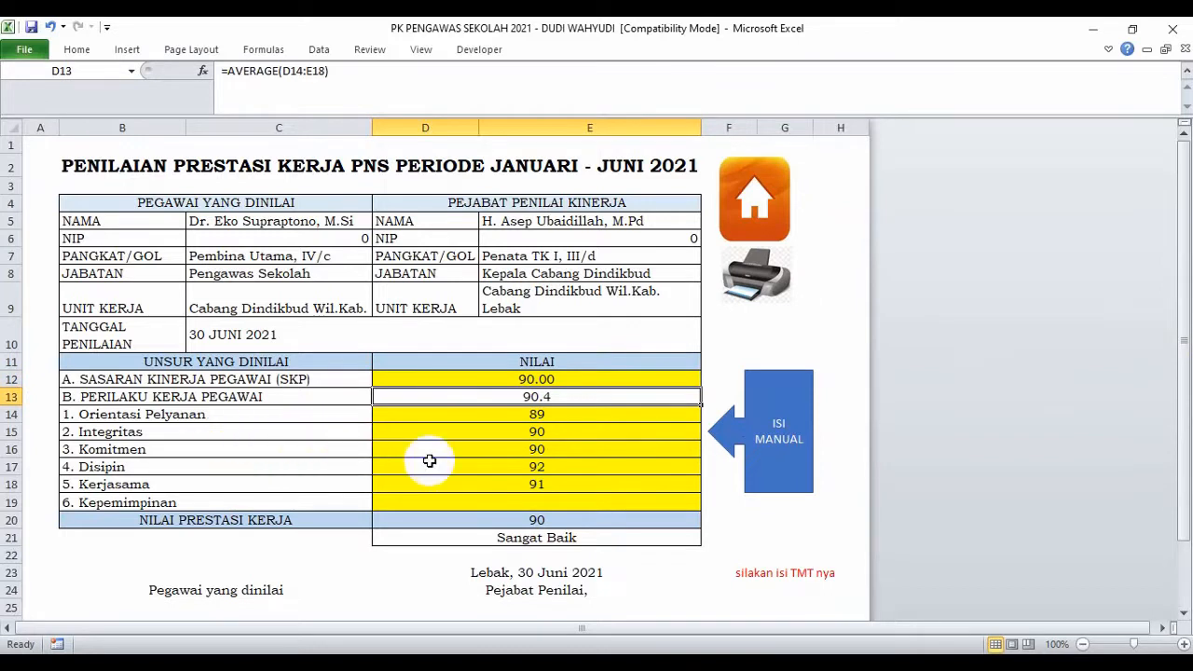
# Step: Examine the January-June behaviour scores in D14:D18 and the Nilai Prestasi Kerja formula in D20, ending at the main menu
pyautogui.click(543, 416)
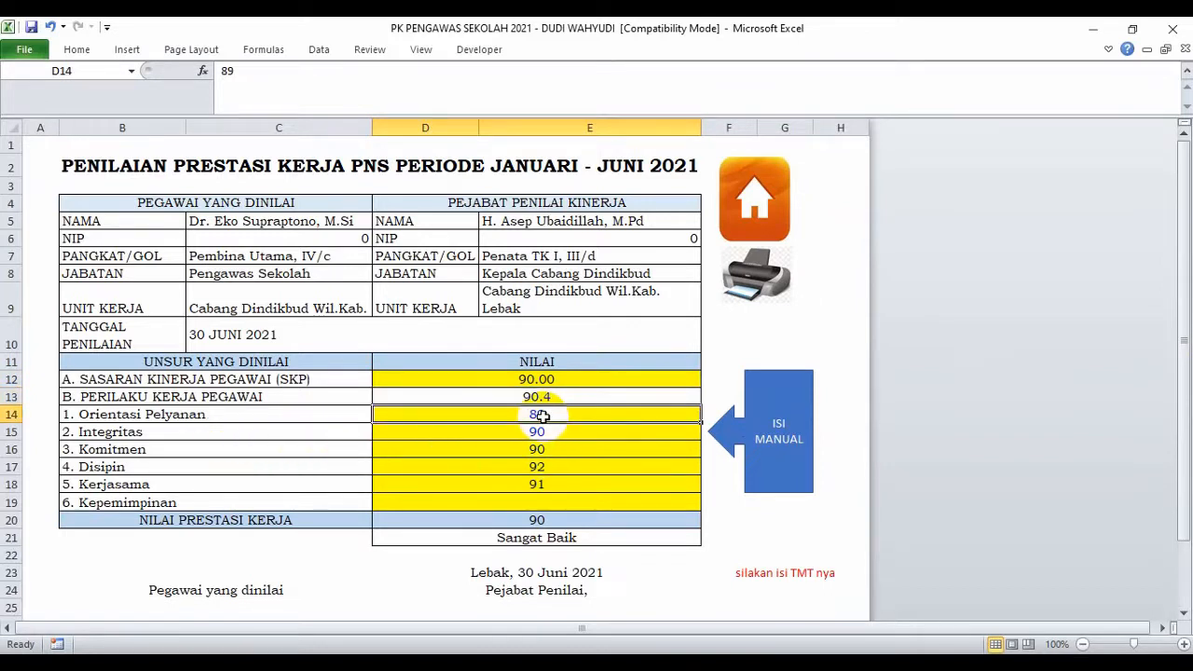
pyautogui.click(569, 431)
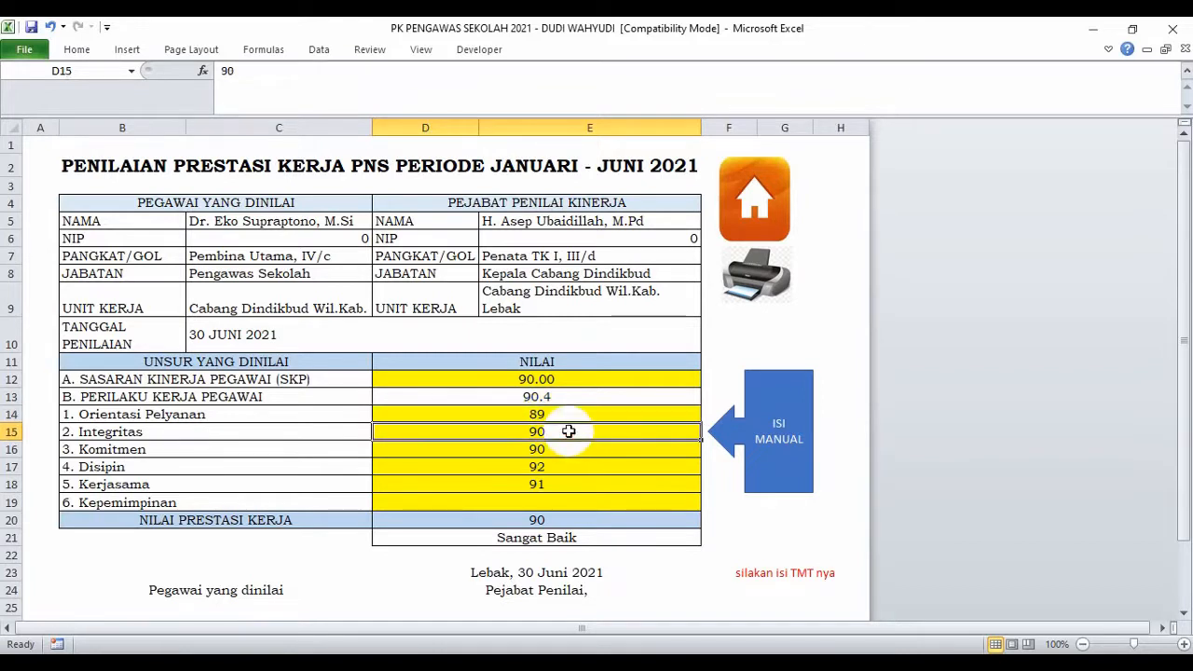
pyautogui.click(565, 449)
pyautogui.click(559, 468)
pyautogui.click(556, 481)
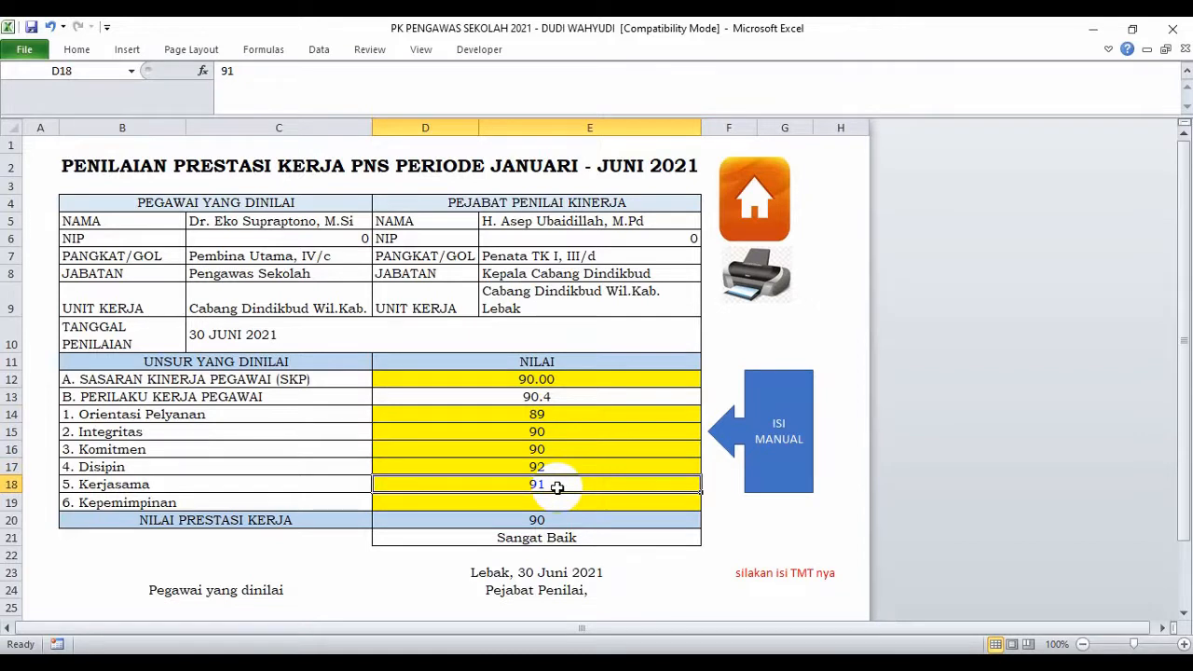
pyautogui.click(565, 522)
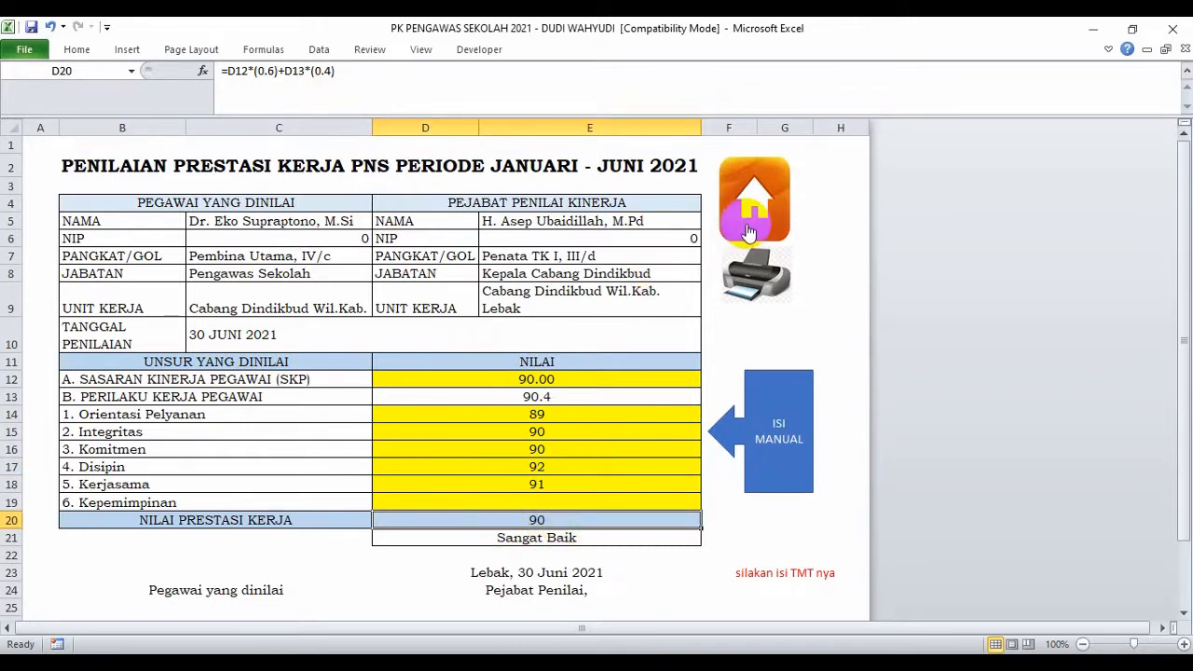
pyautogui.click(755, 199)
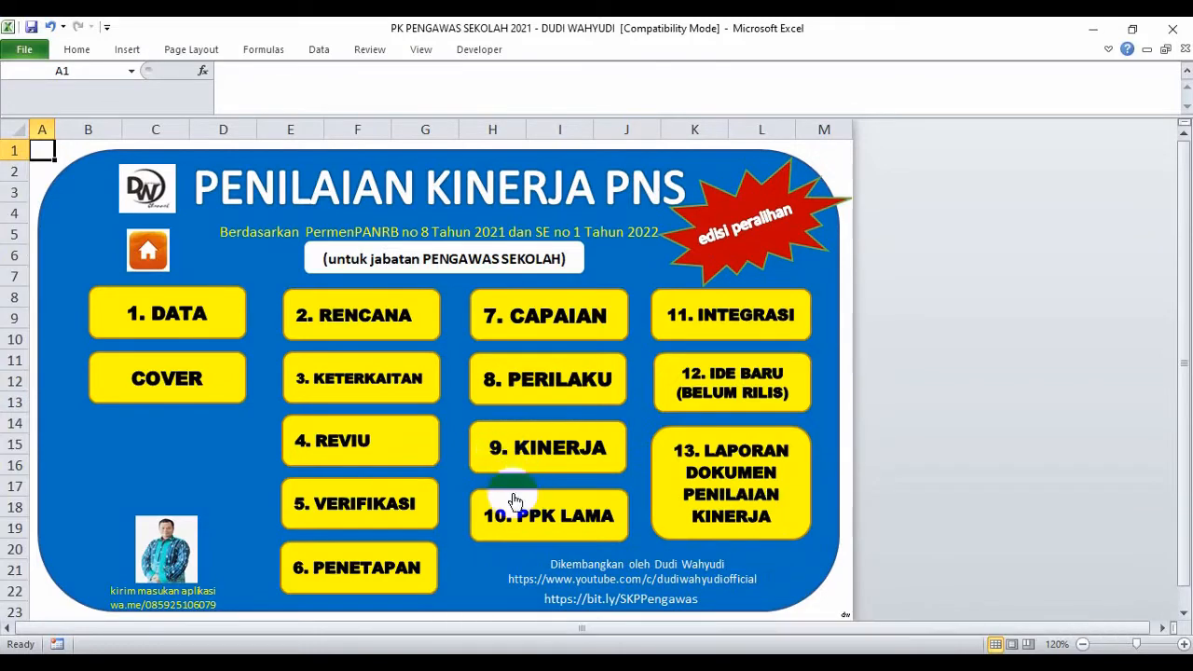
# Step: Open 11. INTEGRASI, examine both half-year scores, the 2021 Nilai Kinerja PNS in D17, the signatures and notes, and return to the menu
pyautogui.click(746, 317)
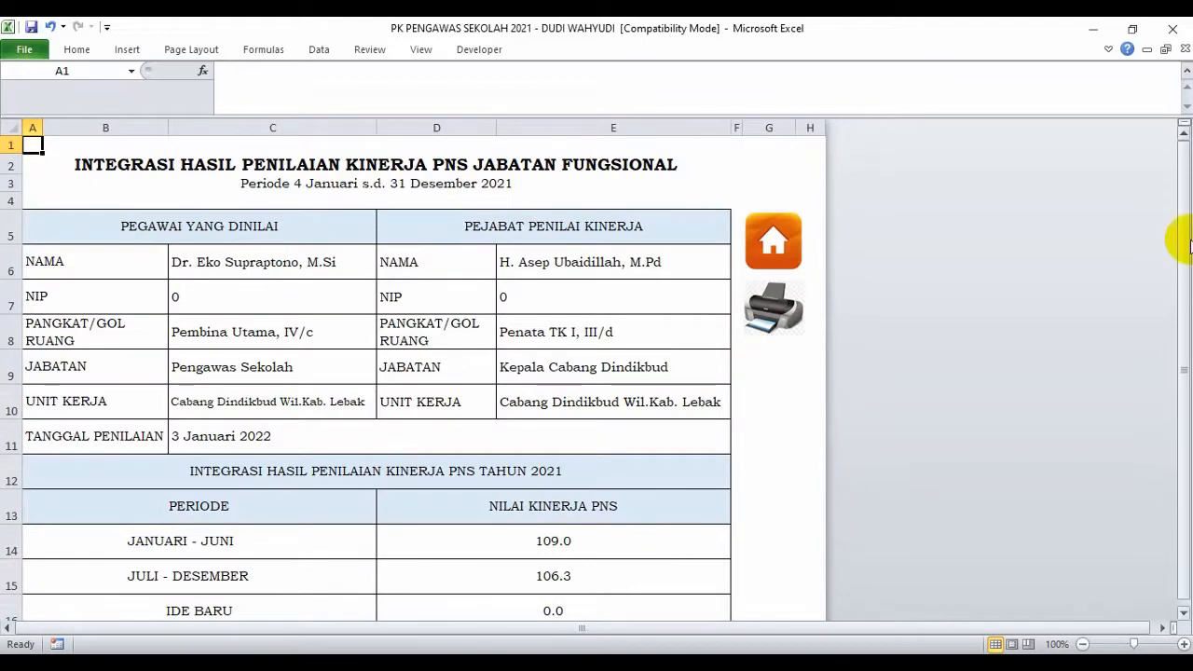
pyautogui.moveTo(1180, 227); pyautogui.dragTo(1181, 146)
pyautogui.click(160, 546)
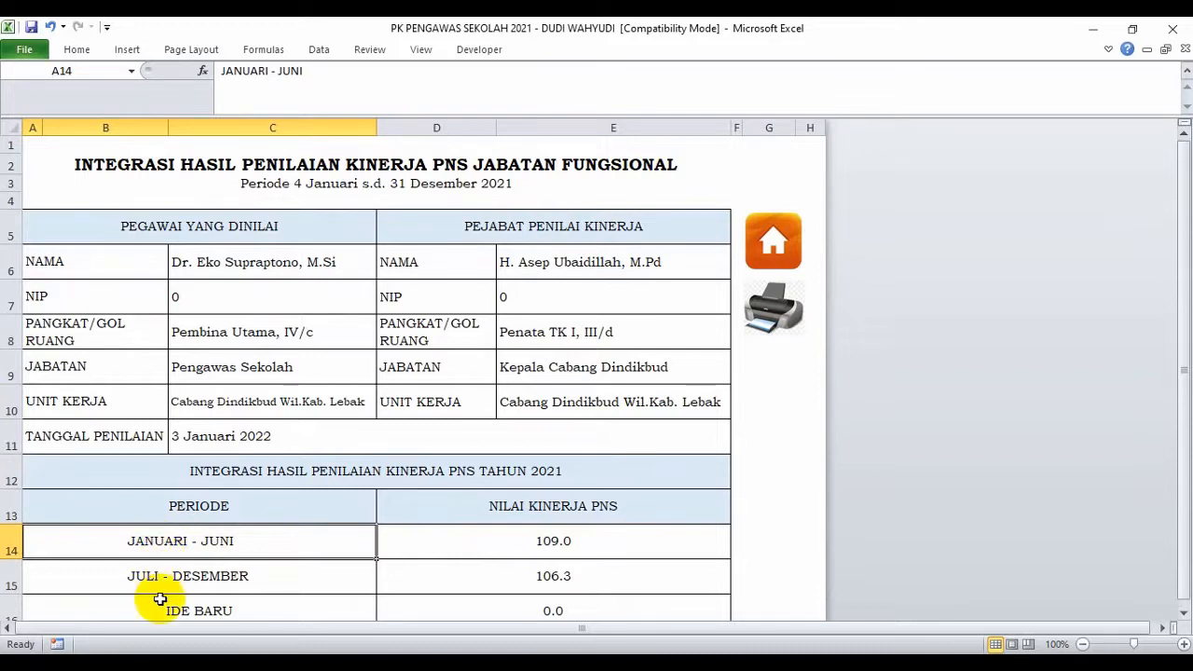
pyautogui.click(209, 583)
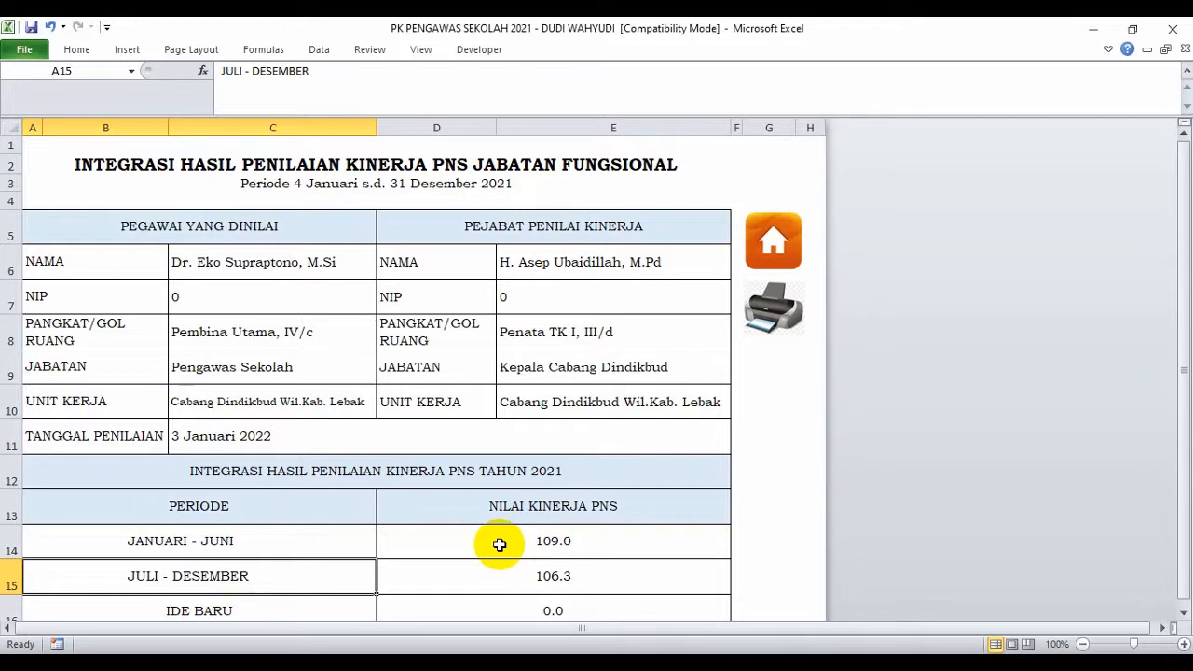
pyautogui.click(565, 545)
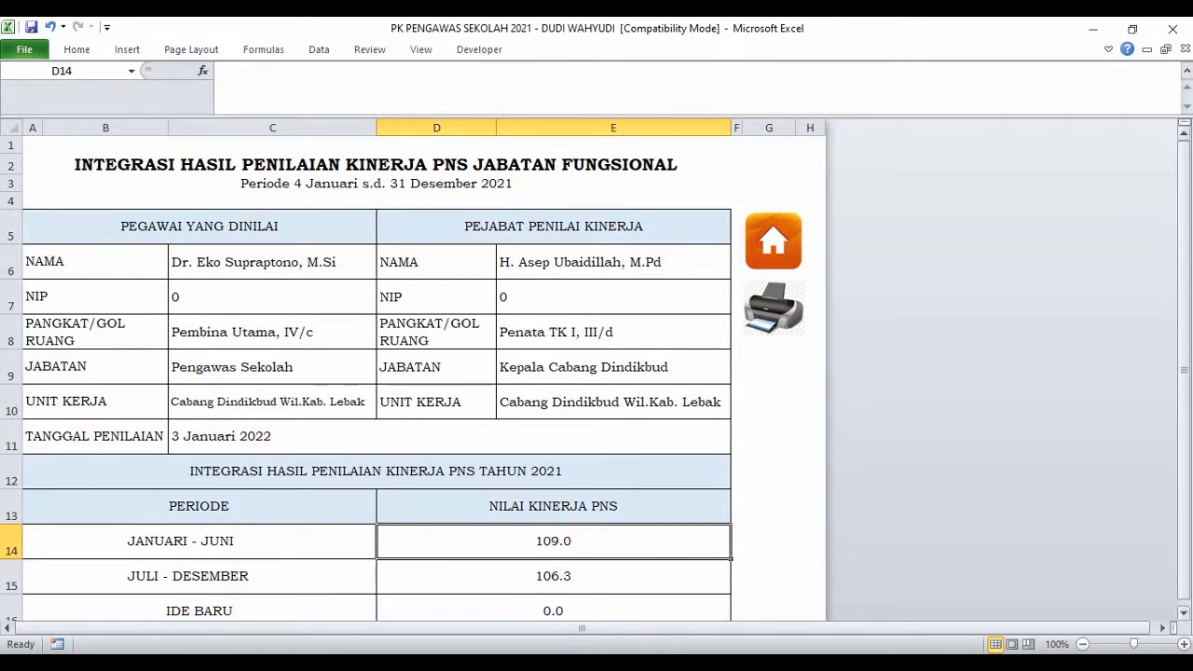
pyautogui.moveTo(1182, 382)
pyautogui.mouseDown()
pyautogui.moveTo(1186, 422)
pyautogui.moveTo(1184, 369)
pyautogui.moveTo(1186, 390)
pyautogui.mouseUp()
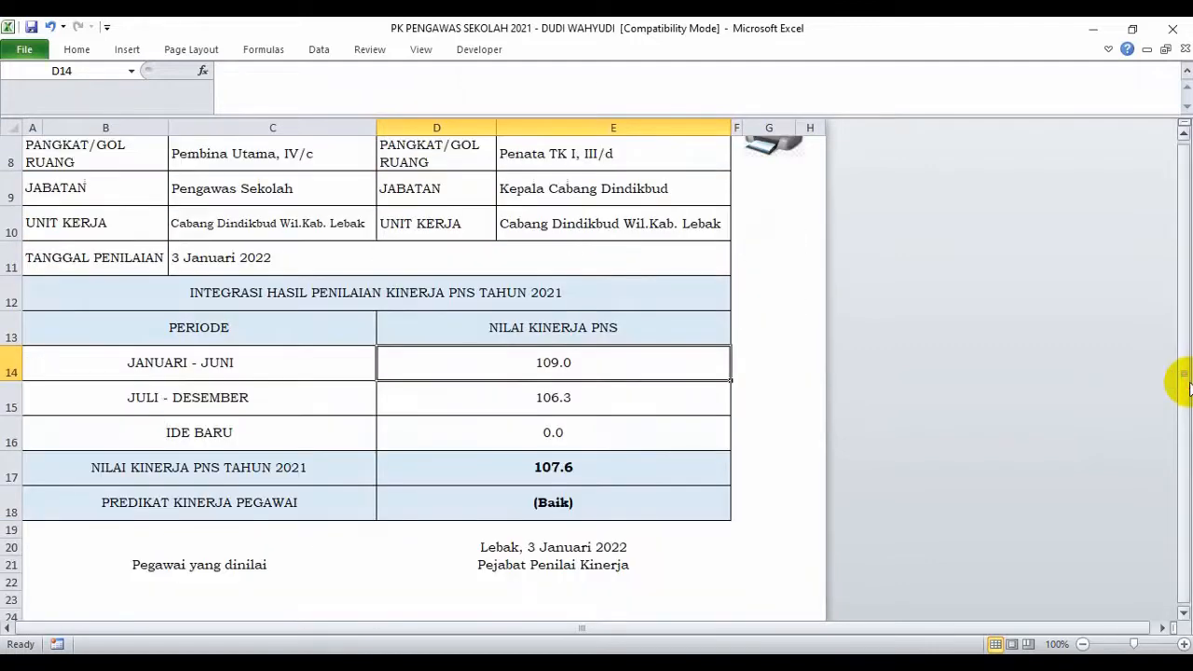
pyautogui.click(575, 475)
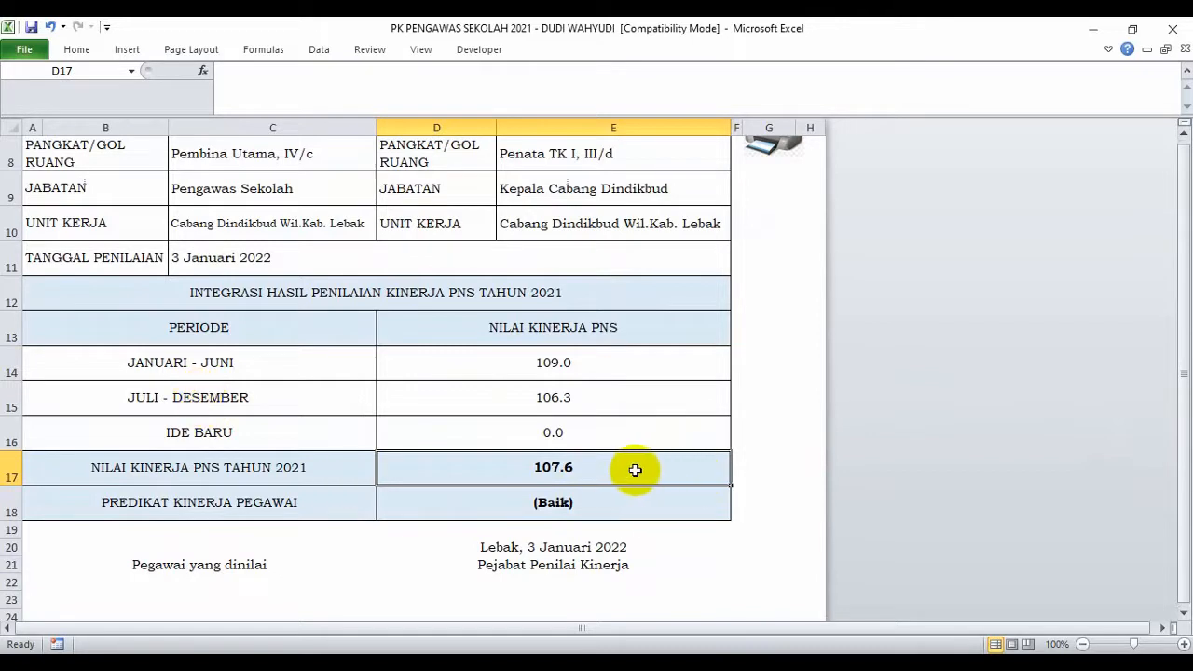
pyautogui.moveTo(1184, 438); pyautogui.dragTo(1180, 426)
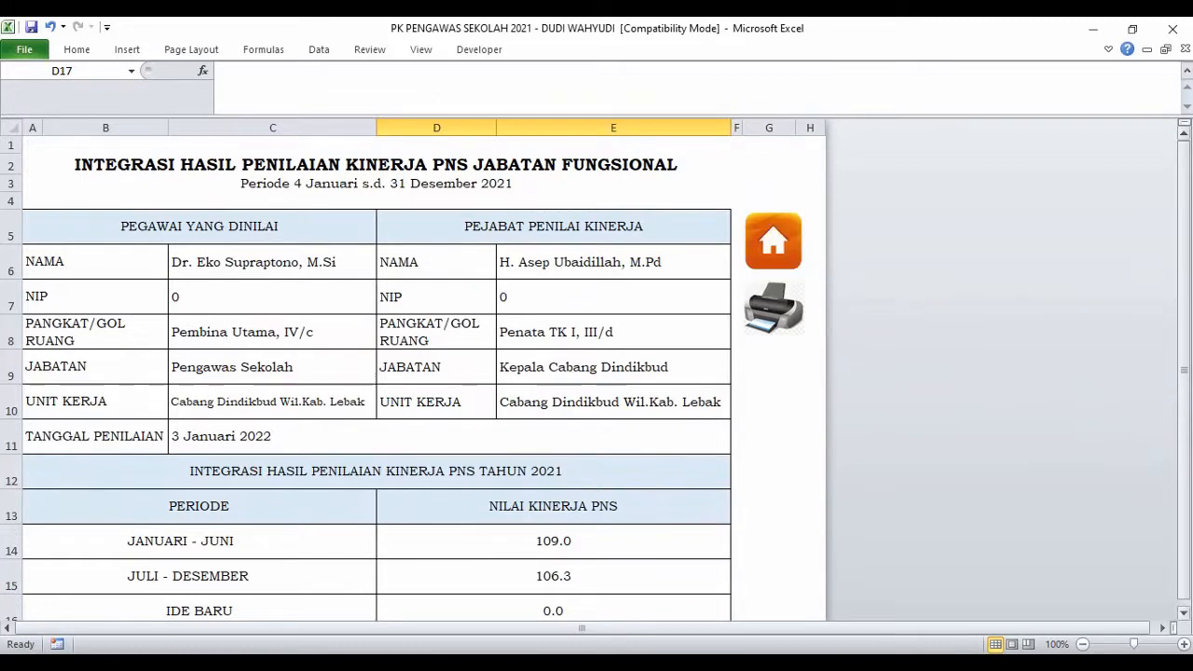
pyautogui.moveTo(1177, 258); pyautogui.dragTo(1177, 459)
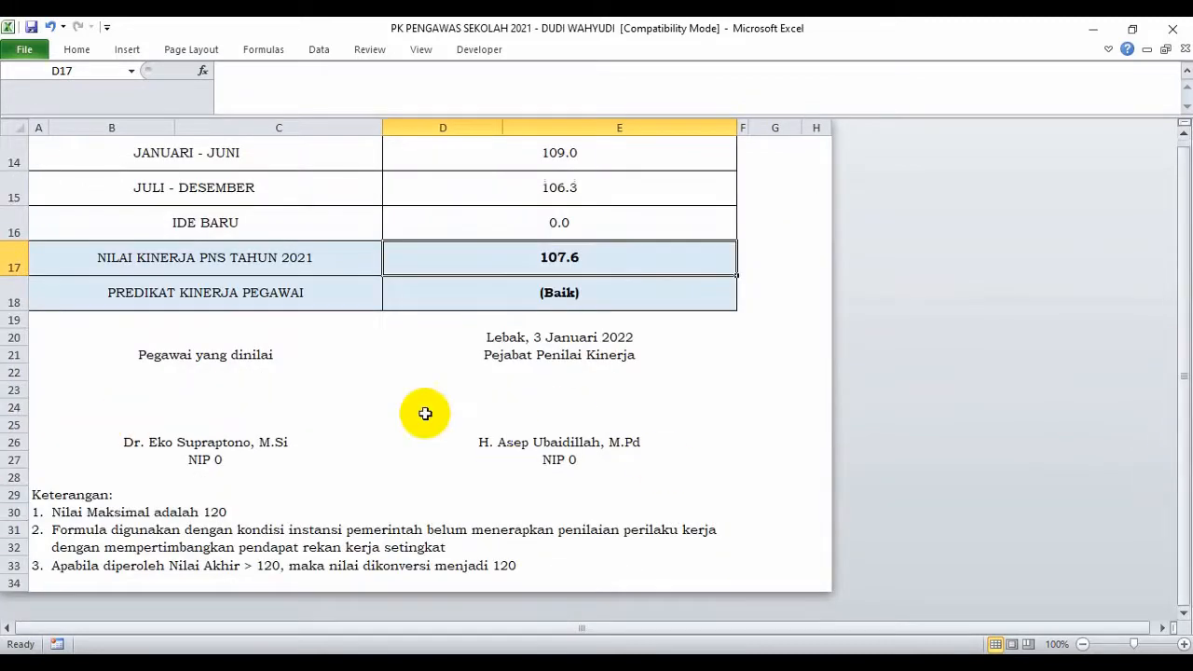
pyautogui.moveTo(1178, 395); pyautogui.dragTo(1186, 298)
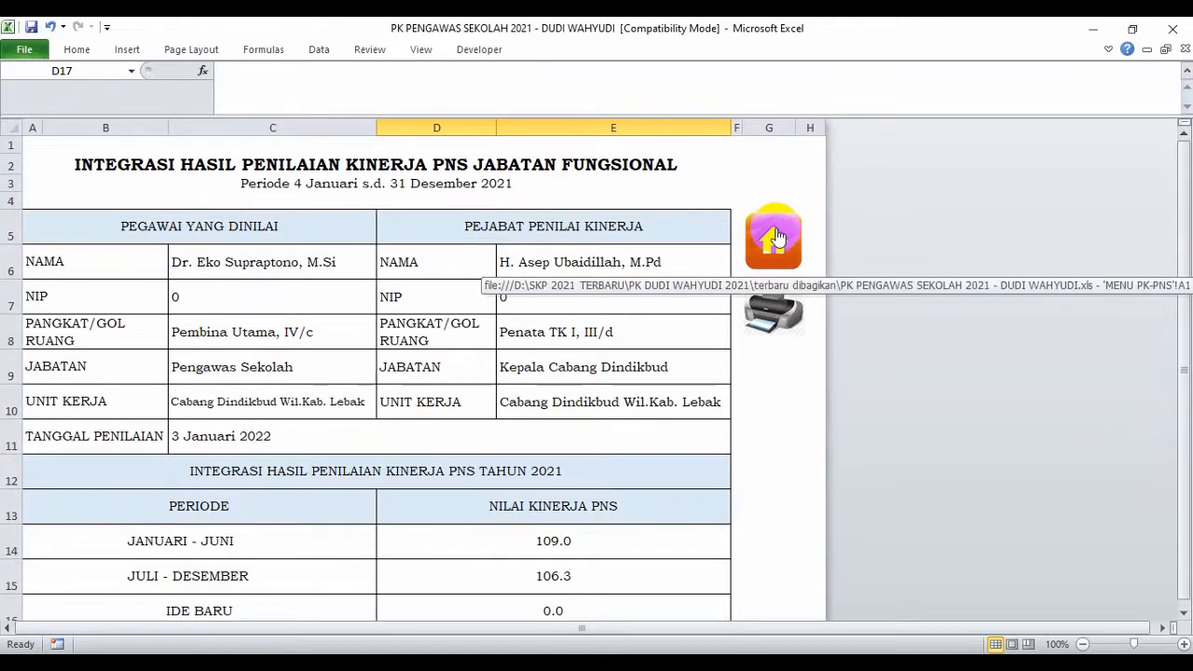
pyautogui.click(777, 239)
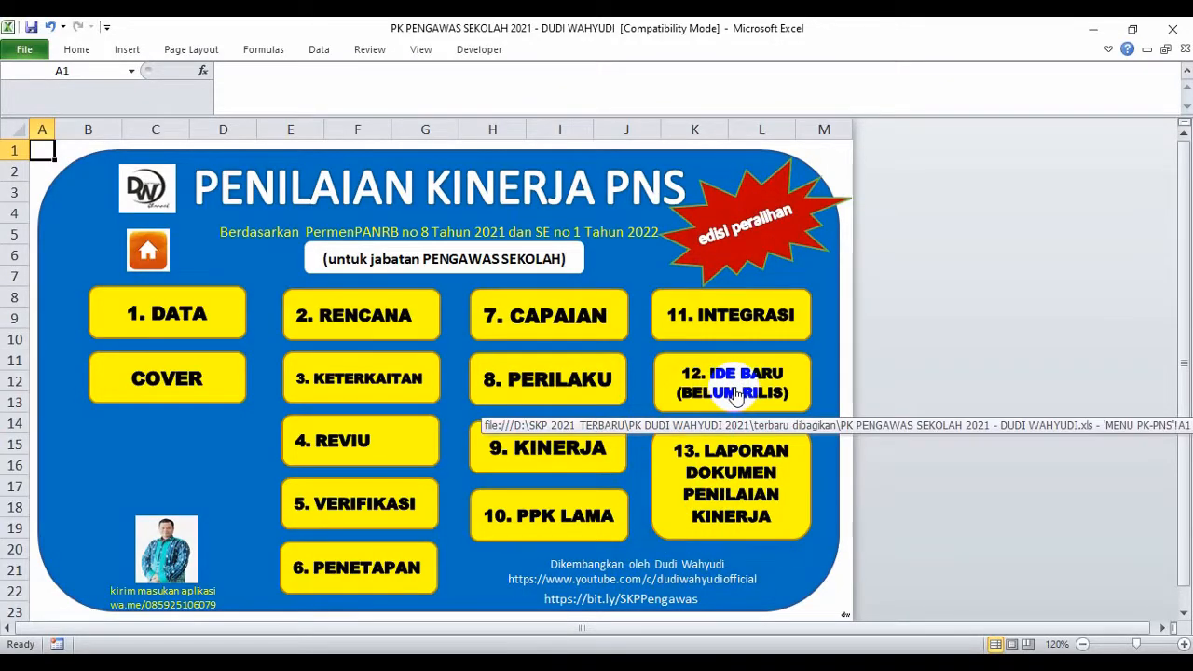
# Step: Open 13. LAPORAN DOKUMEN PENILAIAN KINERJA, examine the Penilaian Kinerja scores in E24:E26, and return to the main menu
pyautogui.click(734, 489)
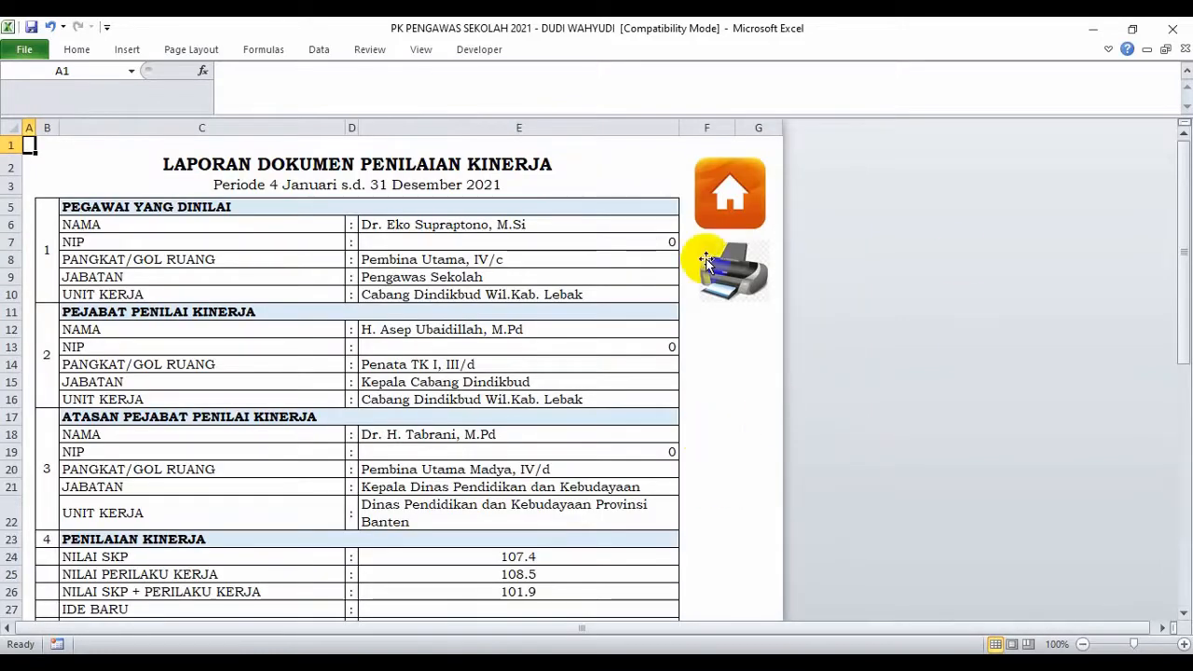
pyautogui.moveTo(1182, 241); pyautogui.dragTo(1180, 270)
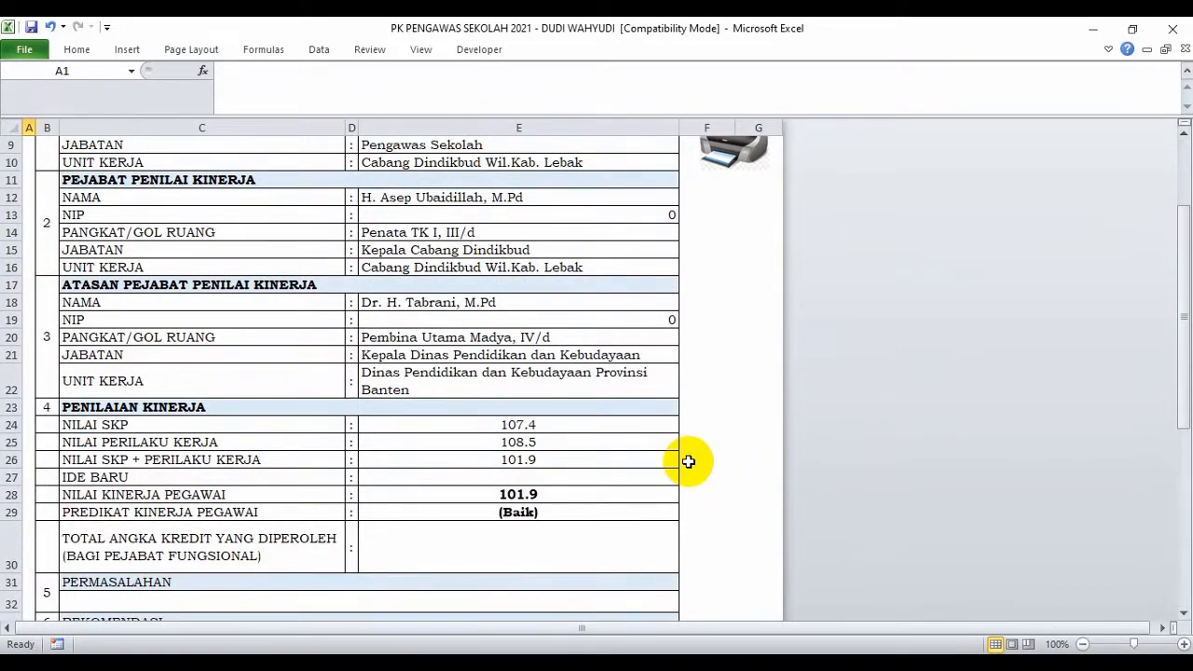
pyautogui.moveTo(1180, 270); pyautogui.dragTo(1180, 240)
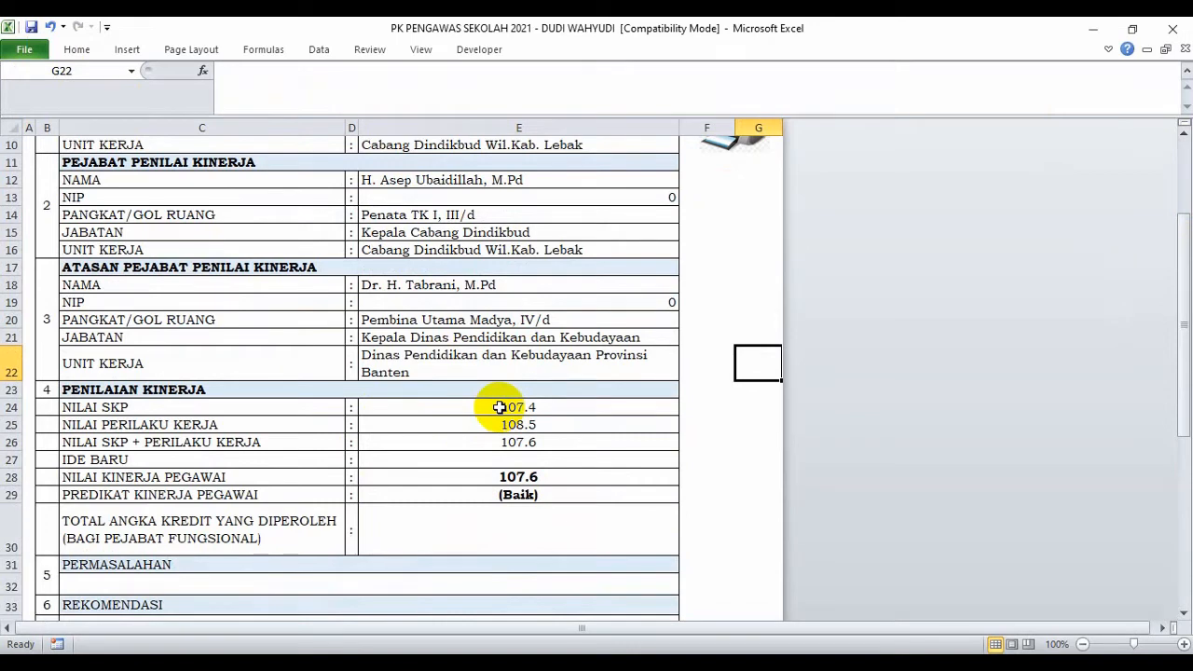
pyautogui.click(496, 428)
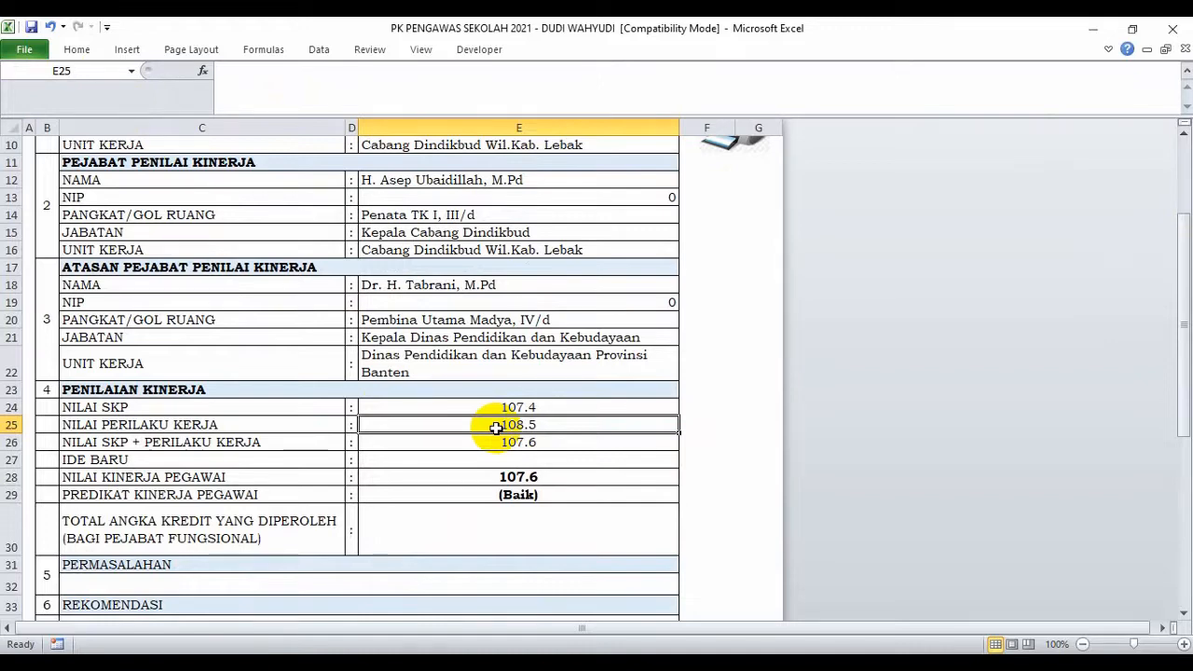
pyautogui.click(495, 445)
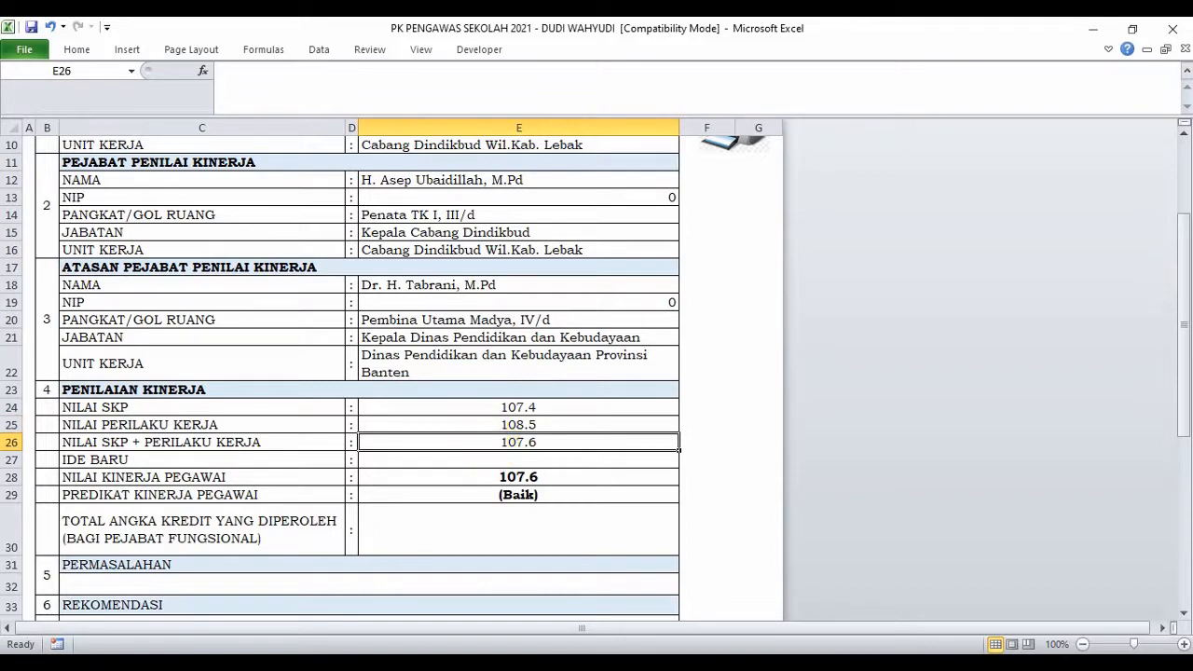
pyautogui.moveTo(1184, 300); pyautogui.dragTo(1184, 263)
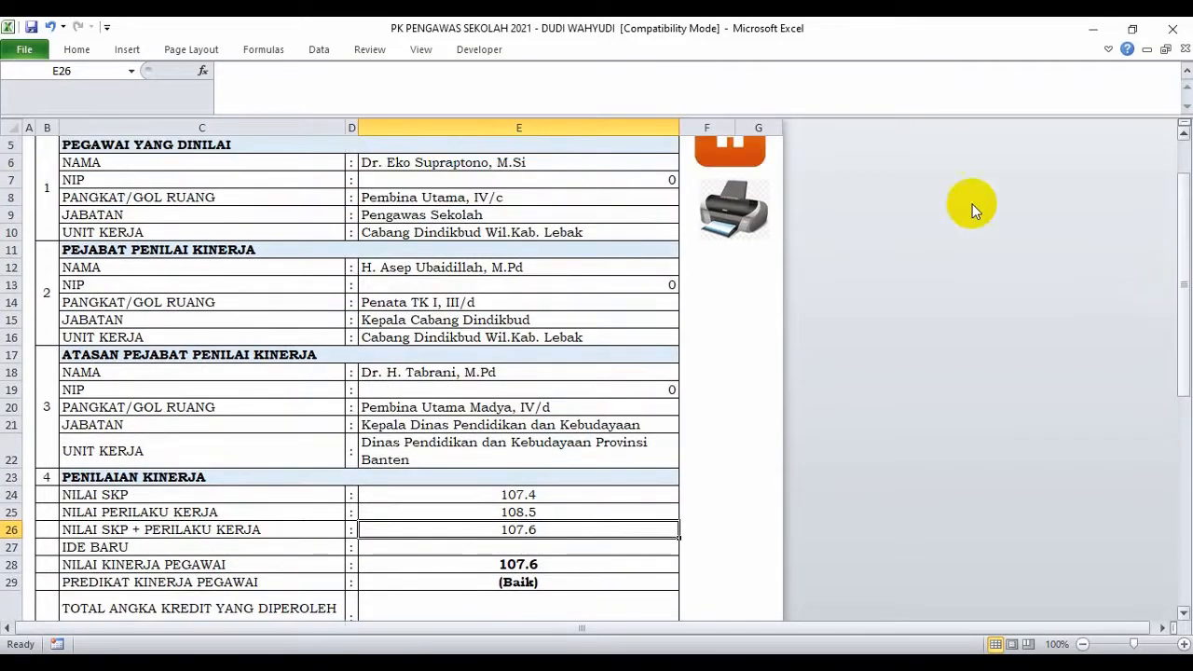
pyautogui.click(752, 151)
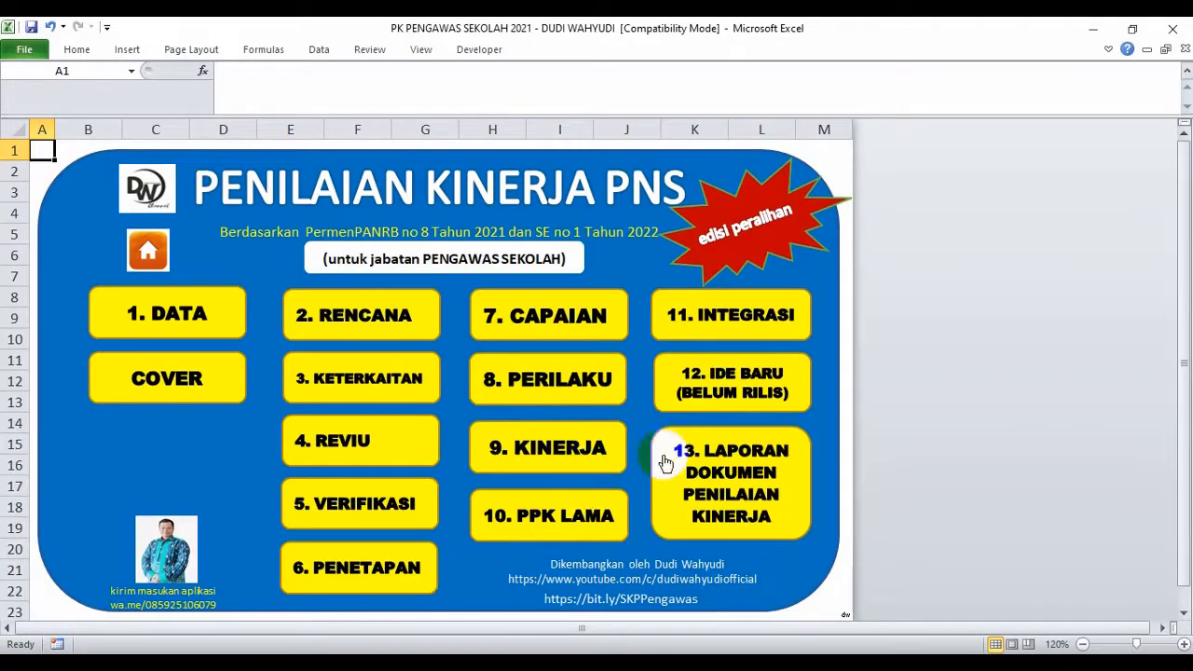
# Step: Recheck the Nilai Kinerja PNS Tahun 2021 on the 11. INTEGRASI sheet for comparison with the report, ending at the main menu
pyautogui.click(723, 317)
pyautogui.moveTo(1185, 394); pyautogui.dragTo(1178, 420)
pyautogui.click(542, 263)
pyautogui.click(779, 238)
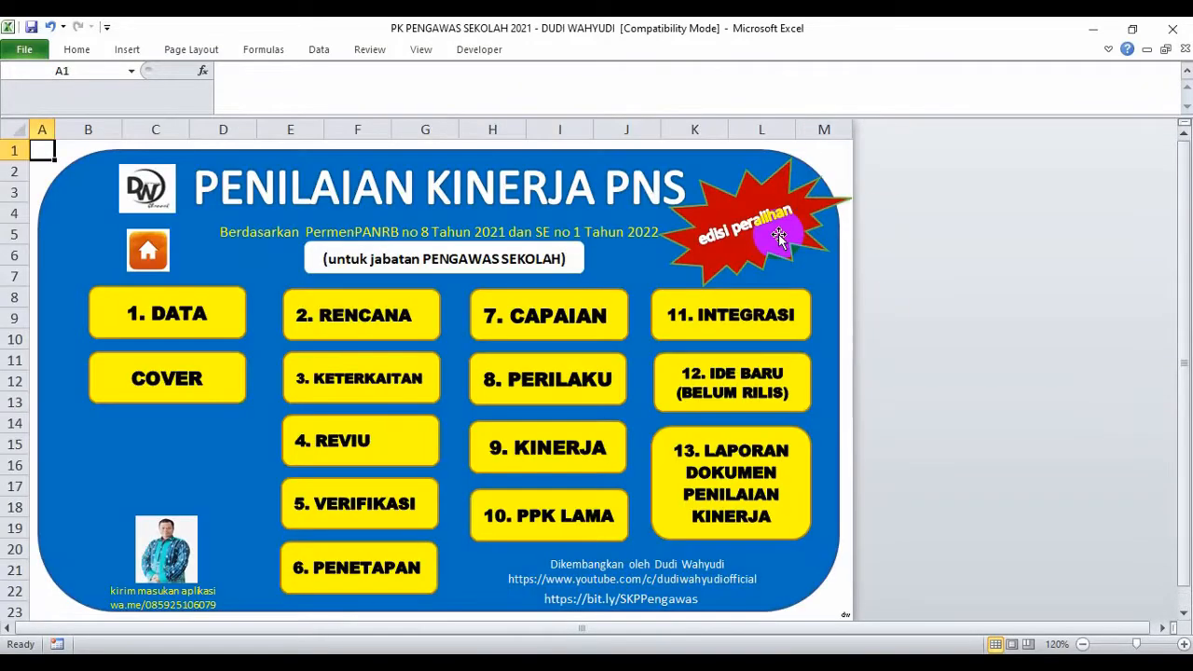
# Step: Reopen 13. LAPORAN DOKUMEN PENILAIAN KINERJA and examine Nilai Kinerja Pegawai and Predikat Kinerja Pegawai in E28:E29
pyautogui.click(725, 447)
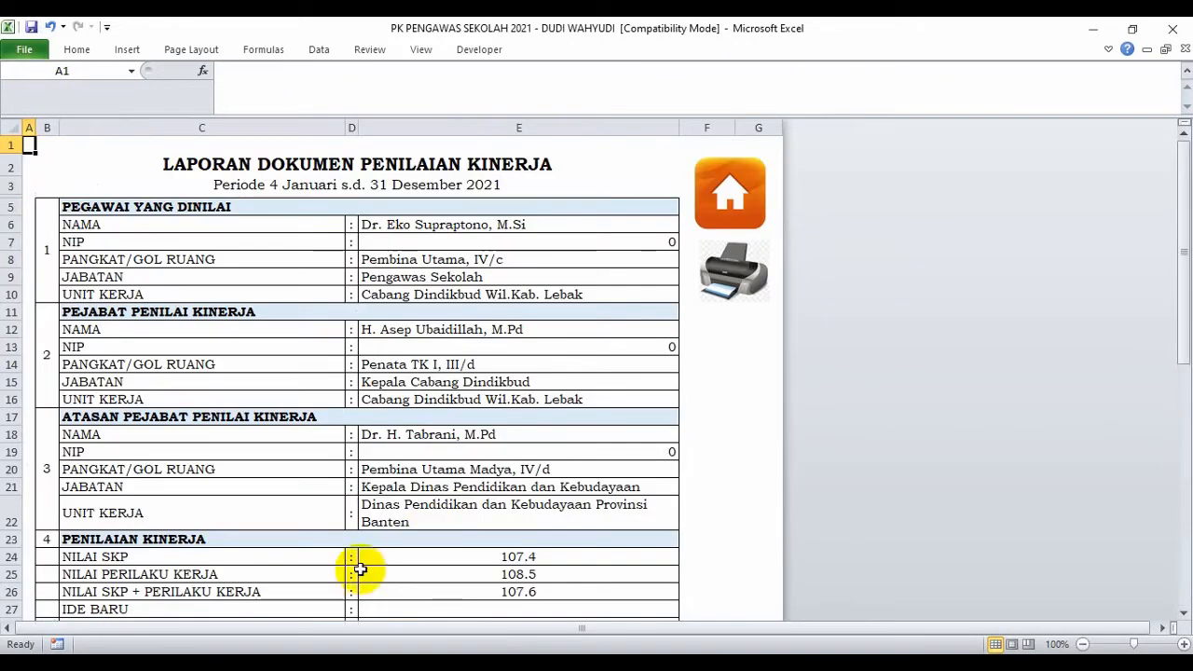
pyautogui.moveTo(1184, 297); pyautogui.dragTo(1177, 371)
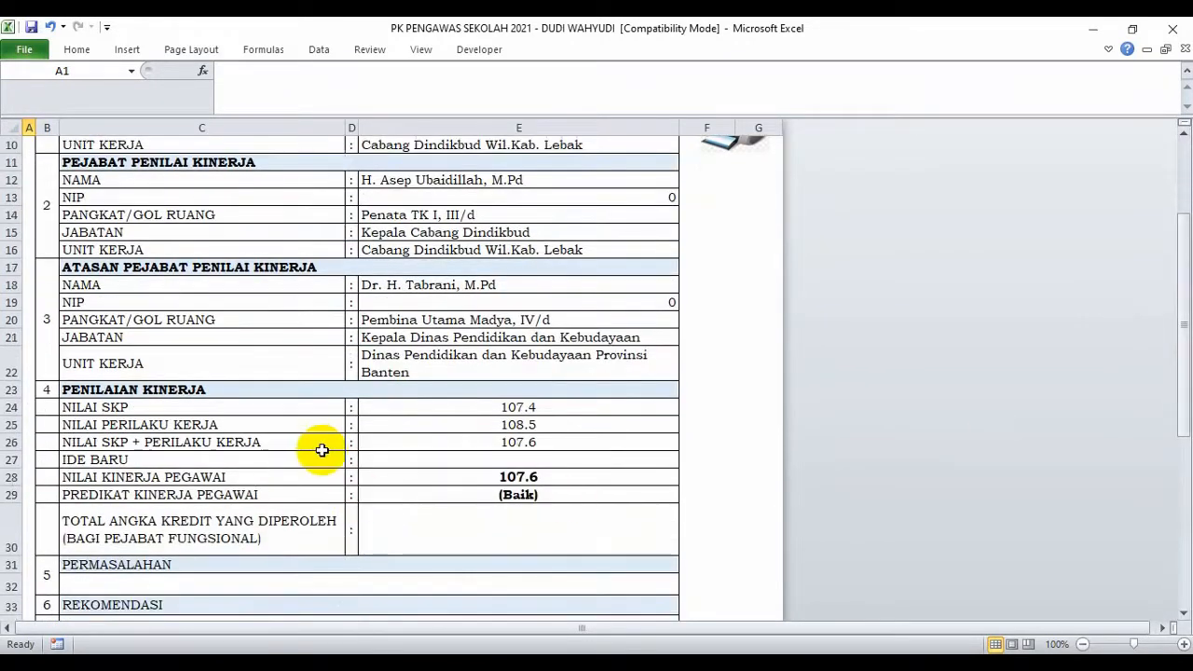
pyautogui.click(547, 482)
pyautogui.click(545, 497)
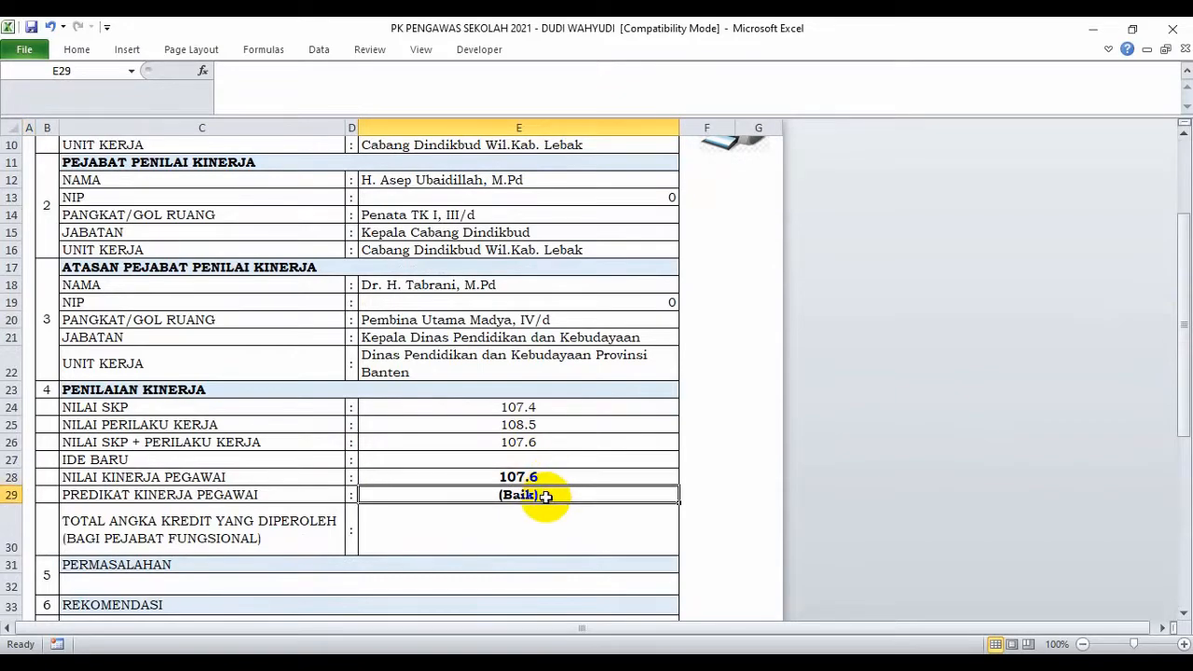
# Step: Examine the report's signature blocks for the Pegawai yang Dinilai, Pejabat Penilai Kinerja and Atasan Pejabat Penilai Kinerja
pyautogui.moveTo(1180, 395); pyautogui.dragTo(1177, 631)
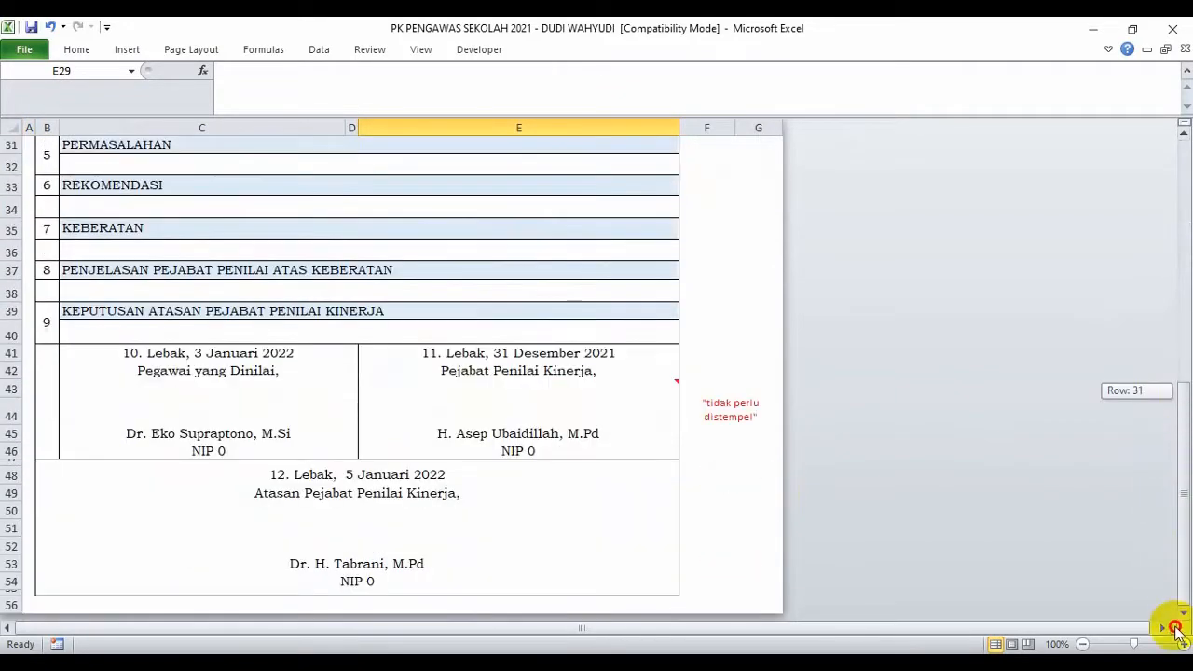
pyautogui.click(550, 369)
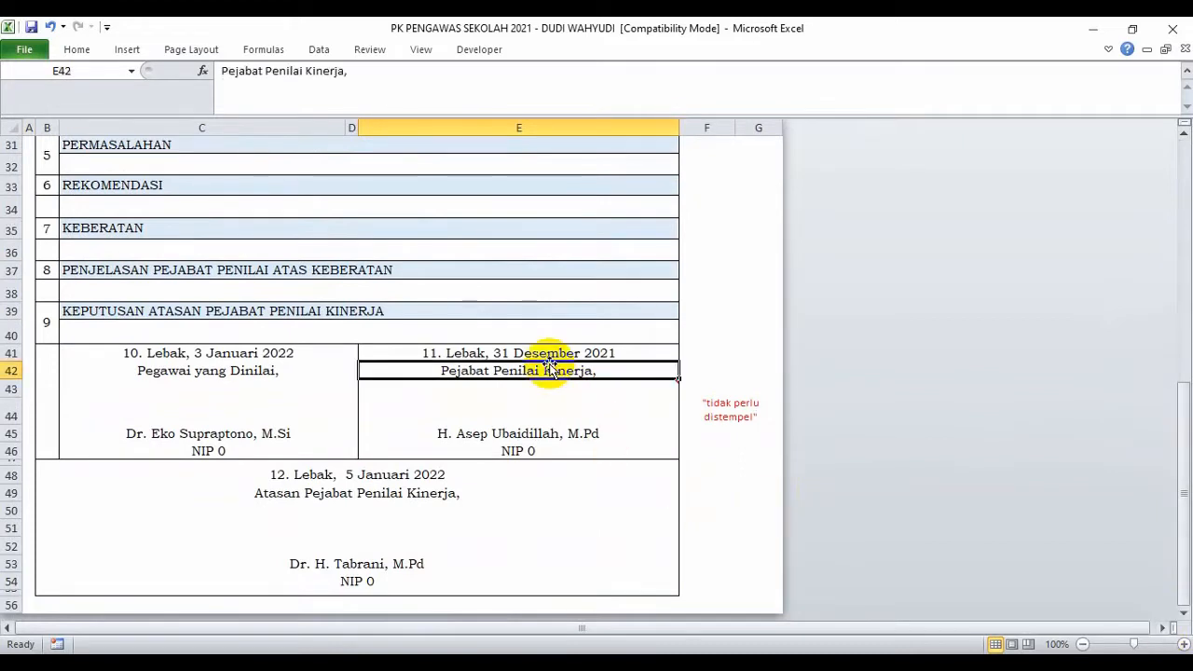
pyautogui.click(208, 407)
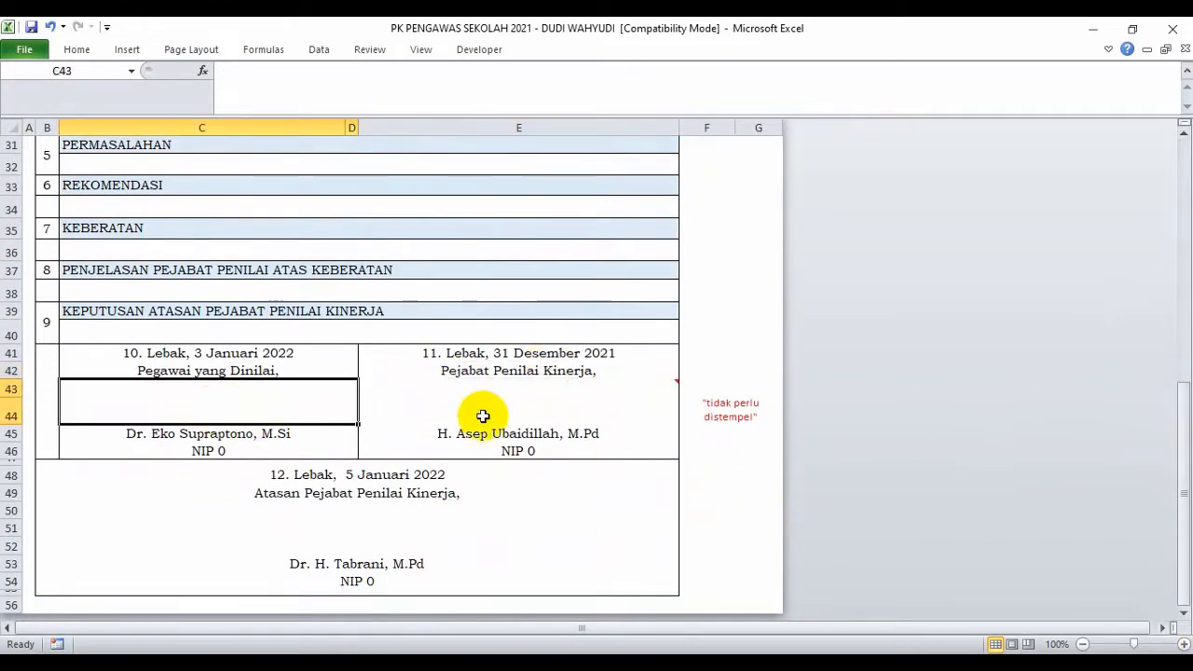
pyautogui.click(523, 414)
pyautogui.click(398, 550)
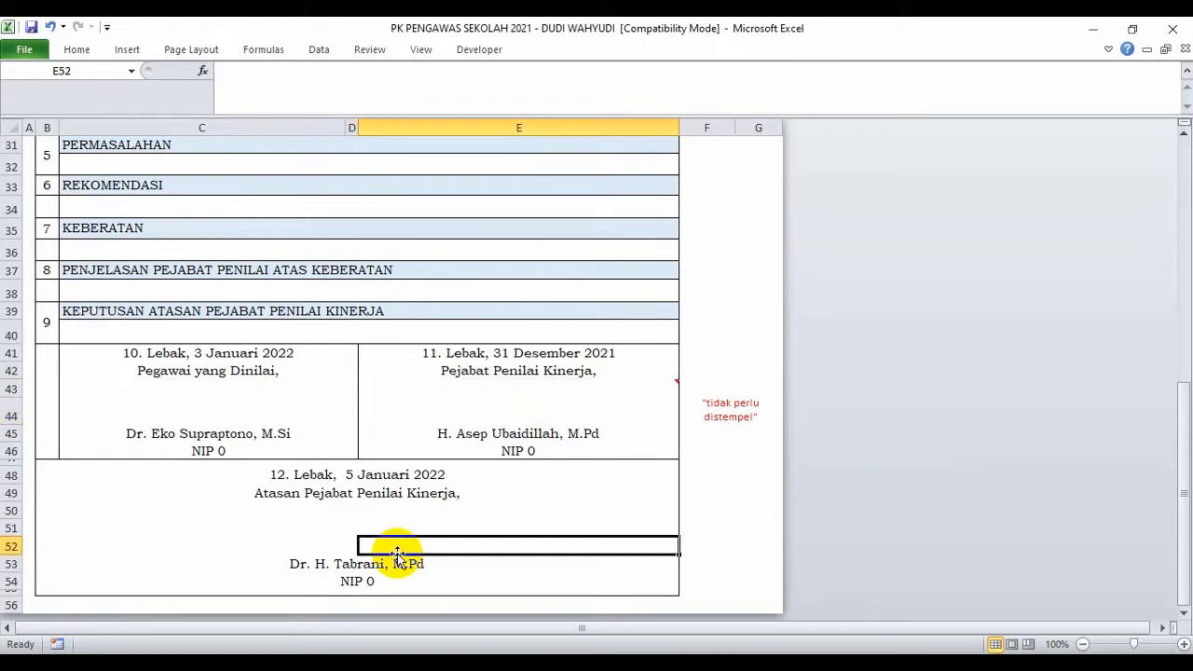
# Step: Save the workbook and return from the report sheet to the main menu
pyautogui.moveTo(1182, 474); pyautogui.dragTo(1175, 167)
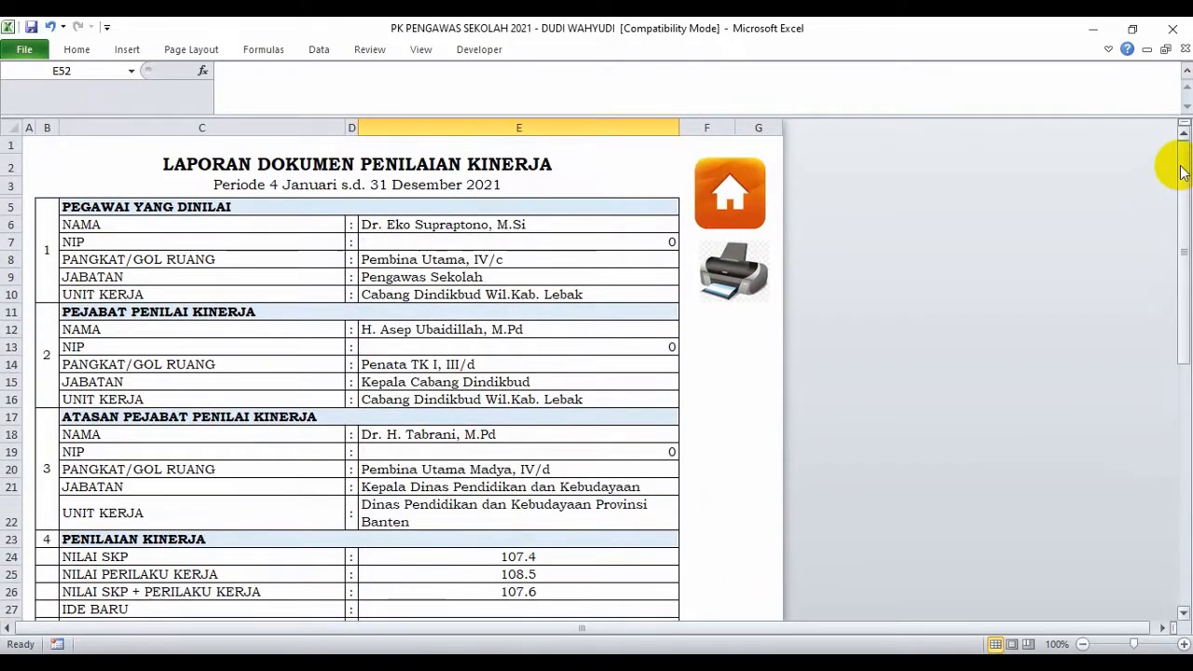
pyautogui.hotkey('ctrl', 's')
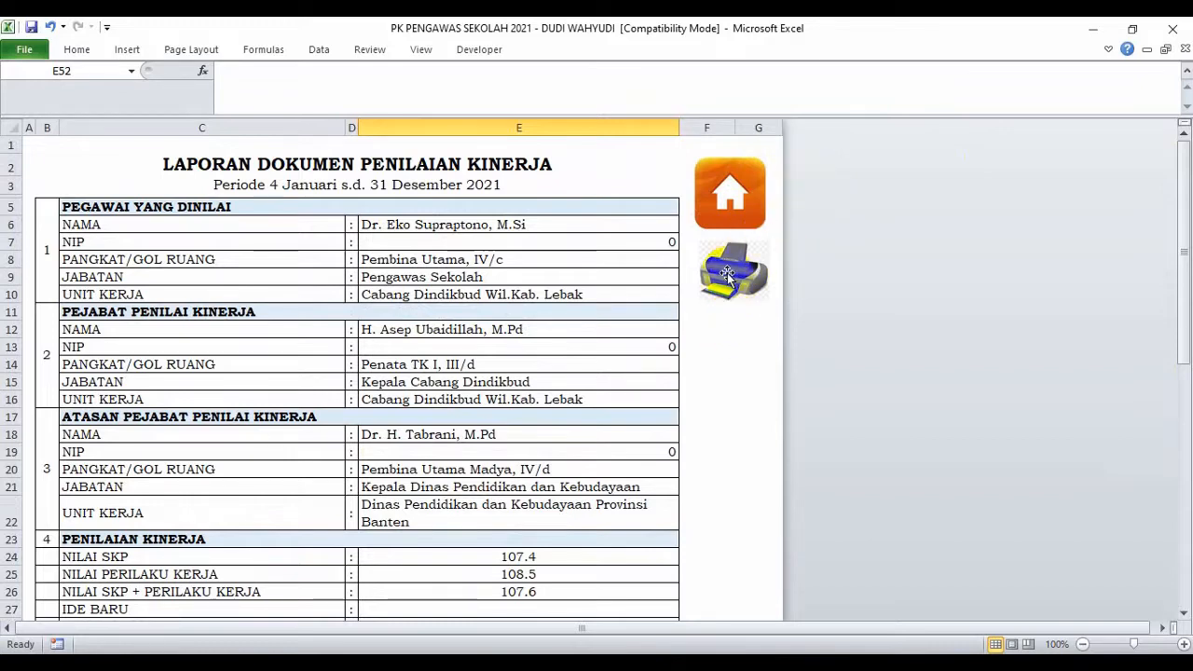
pyautogui.click(748, 219)
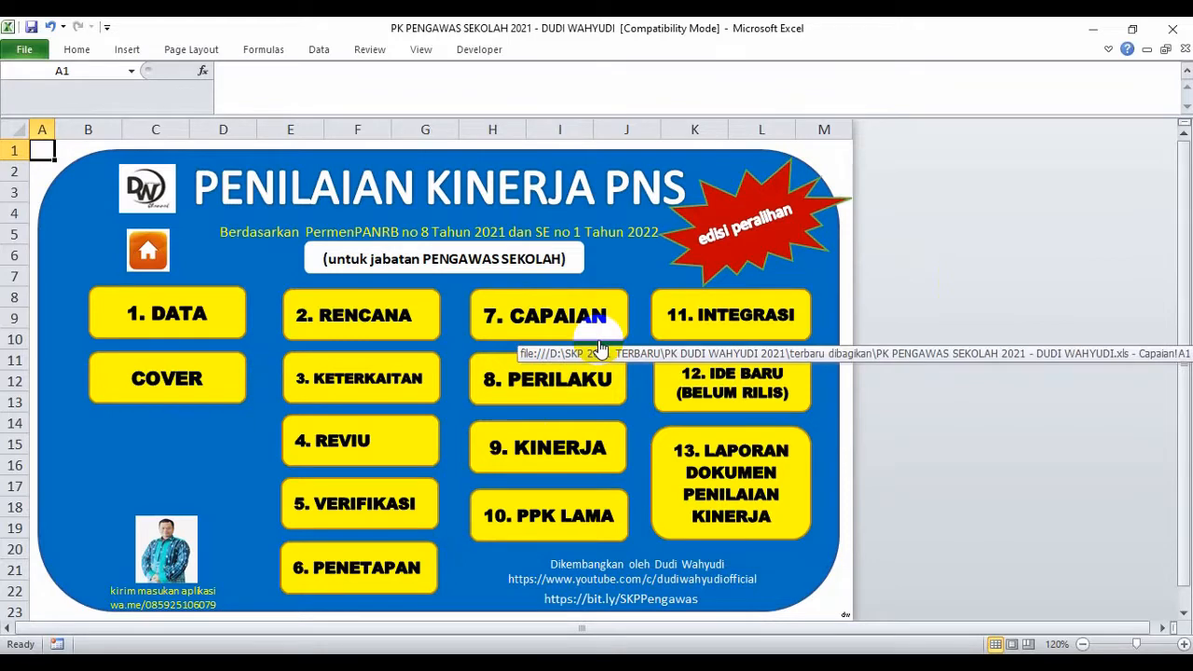
# Step: View the COVER sheet with its appraisal period and employee details, and return to the main menu
pyautogui.click(200, 380)
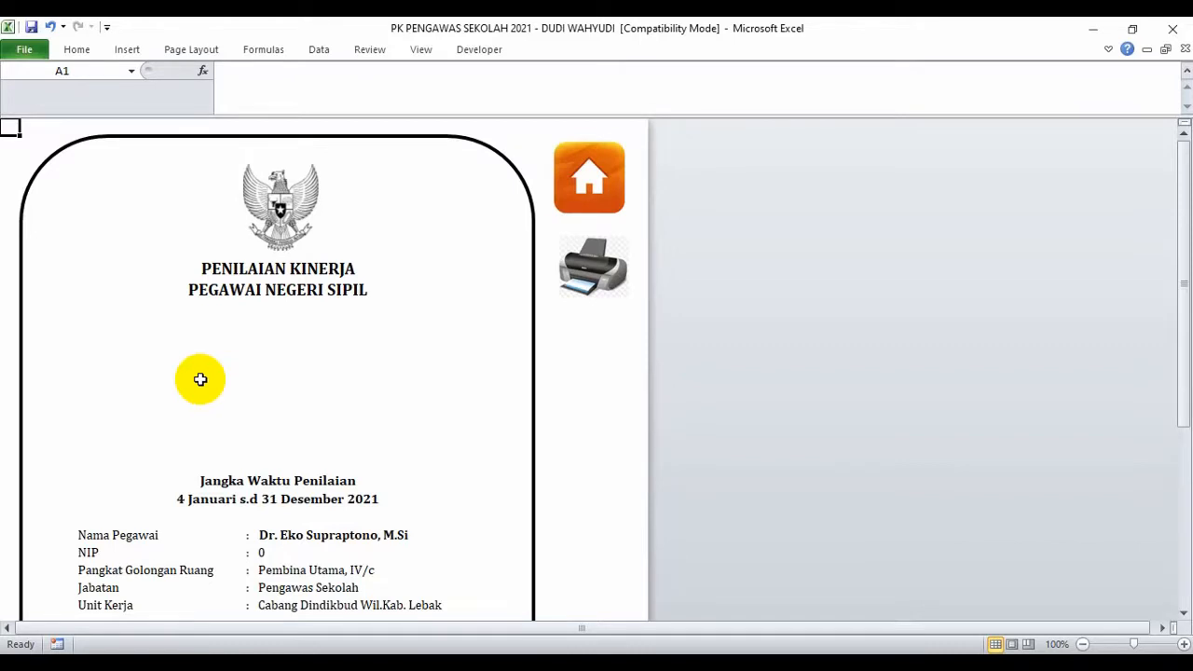
pyautogui.click(578, 205)
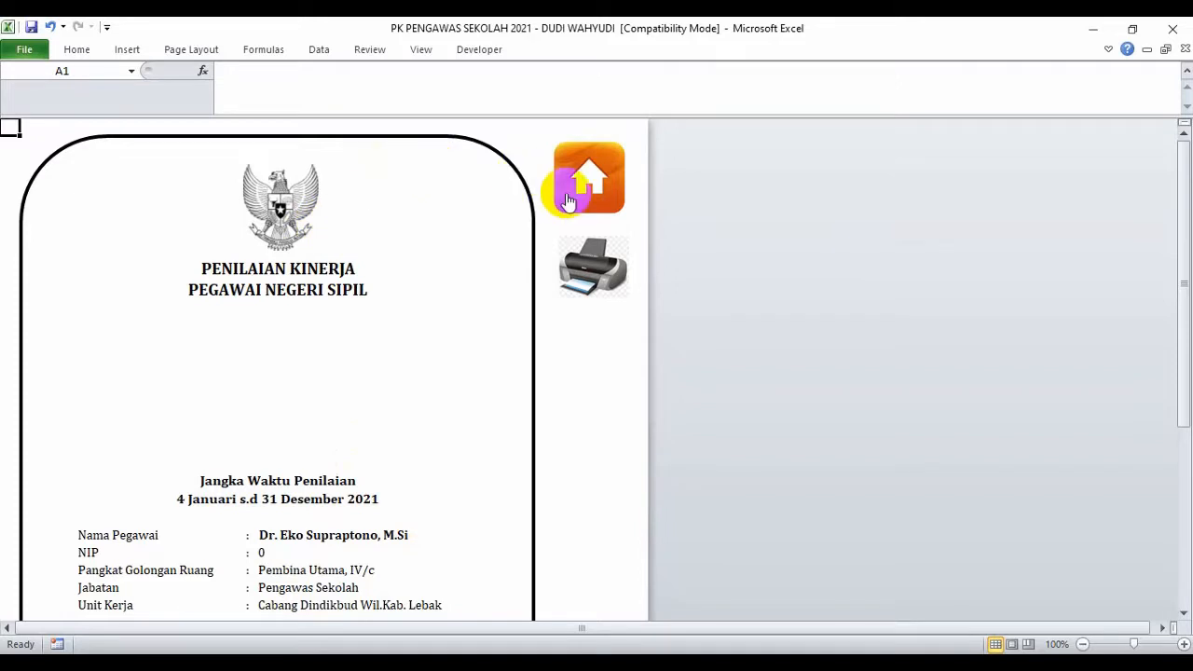
pyautogui.click(571, 181)
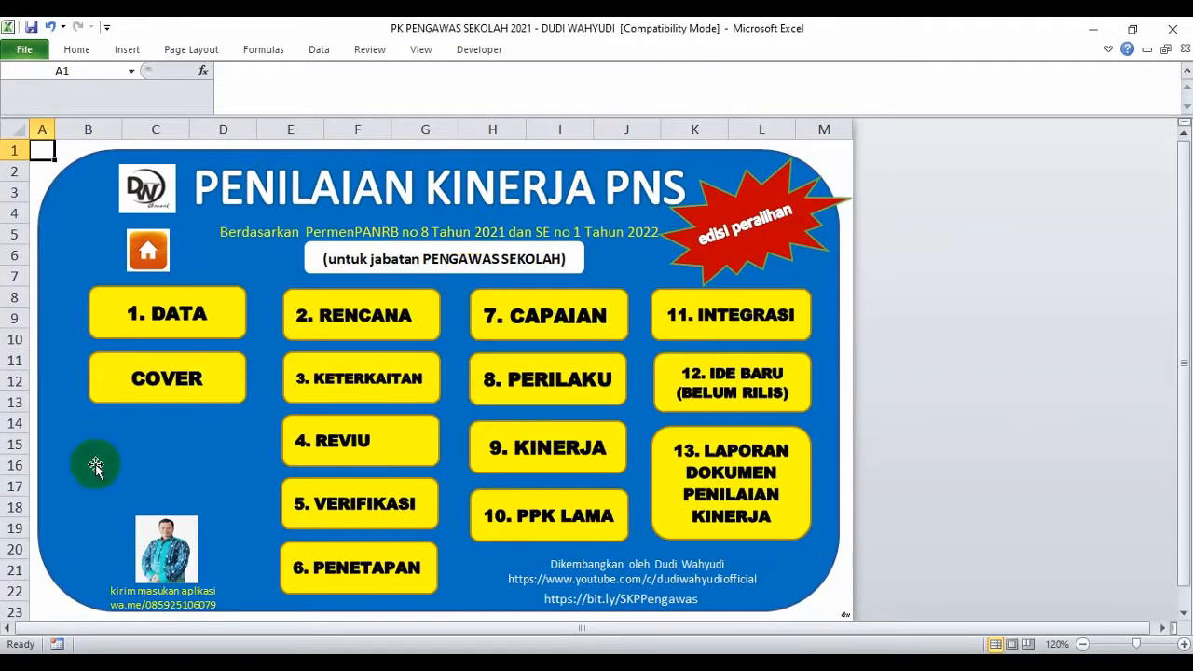